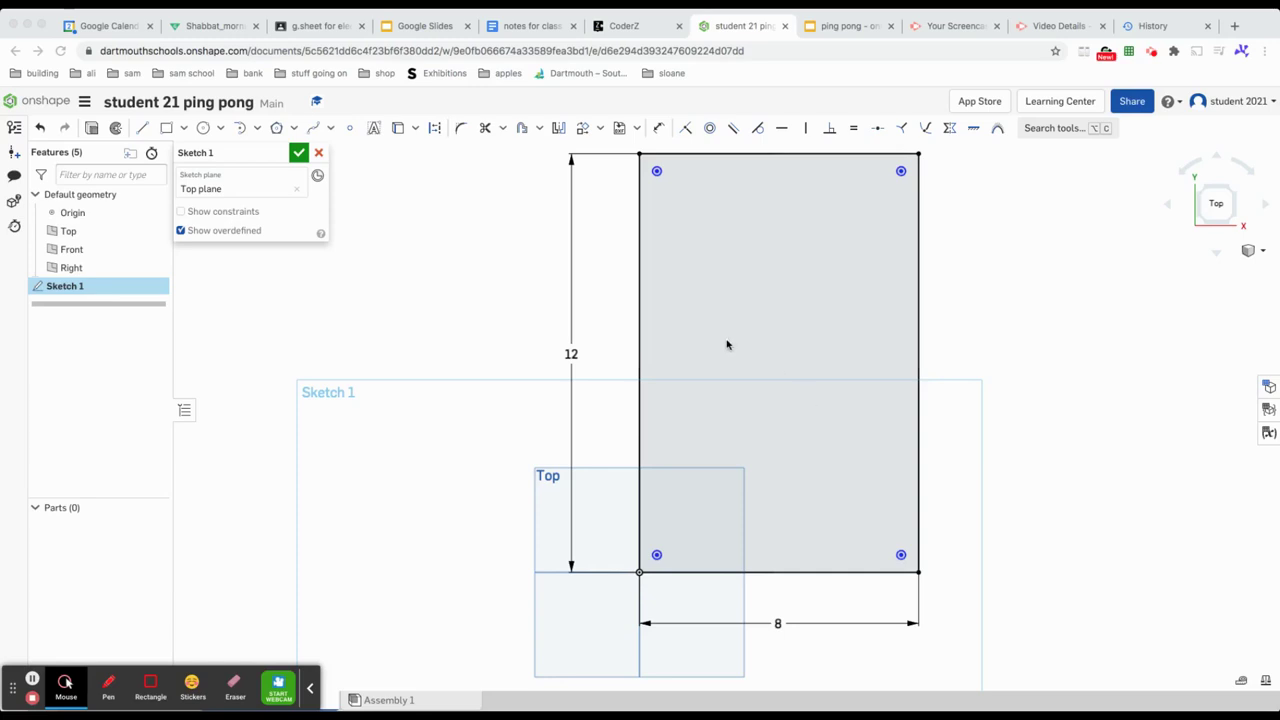
- Draw a 7-diameter centre-point circle in the rectangle's upper part
{"action": "left_click", "coordinate": [831, 28]}
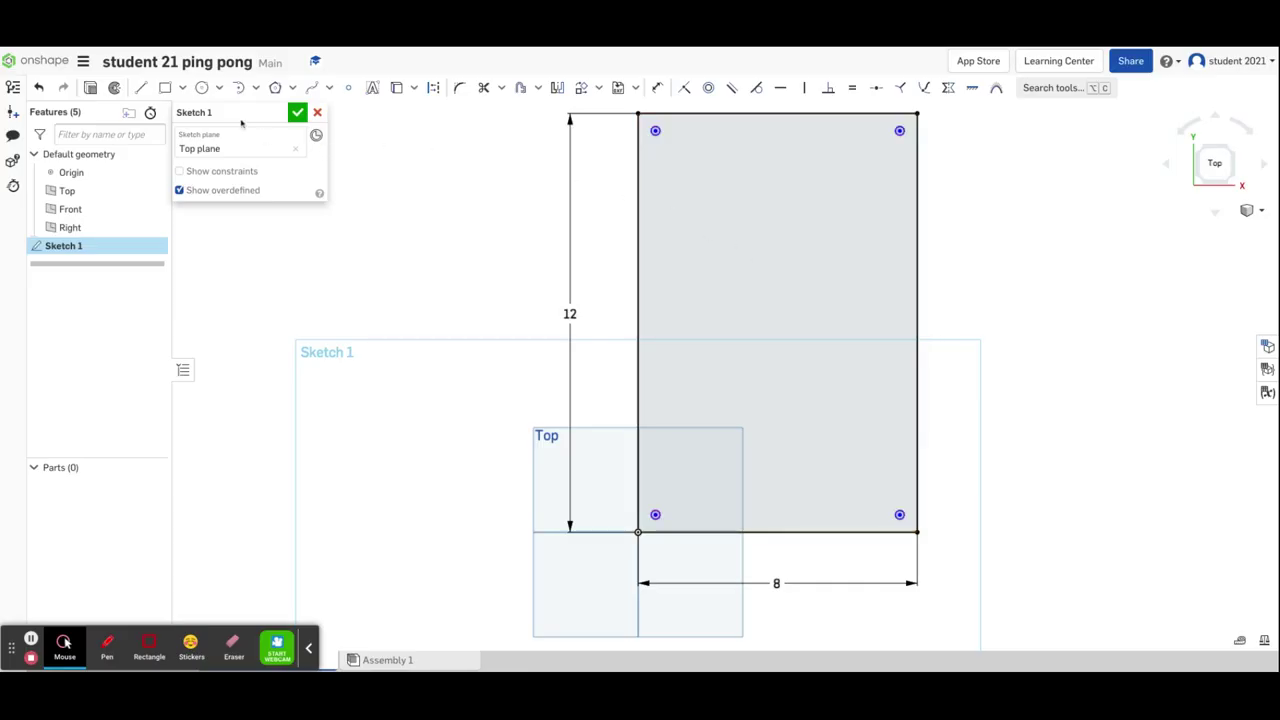
{"action": "left_click", "coordinate": [202, 90]}
{"action": "left_click_drag", "start_coordinate": [781, 276], "coordinate": [734, 168]}
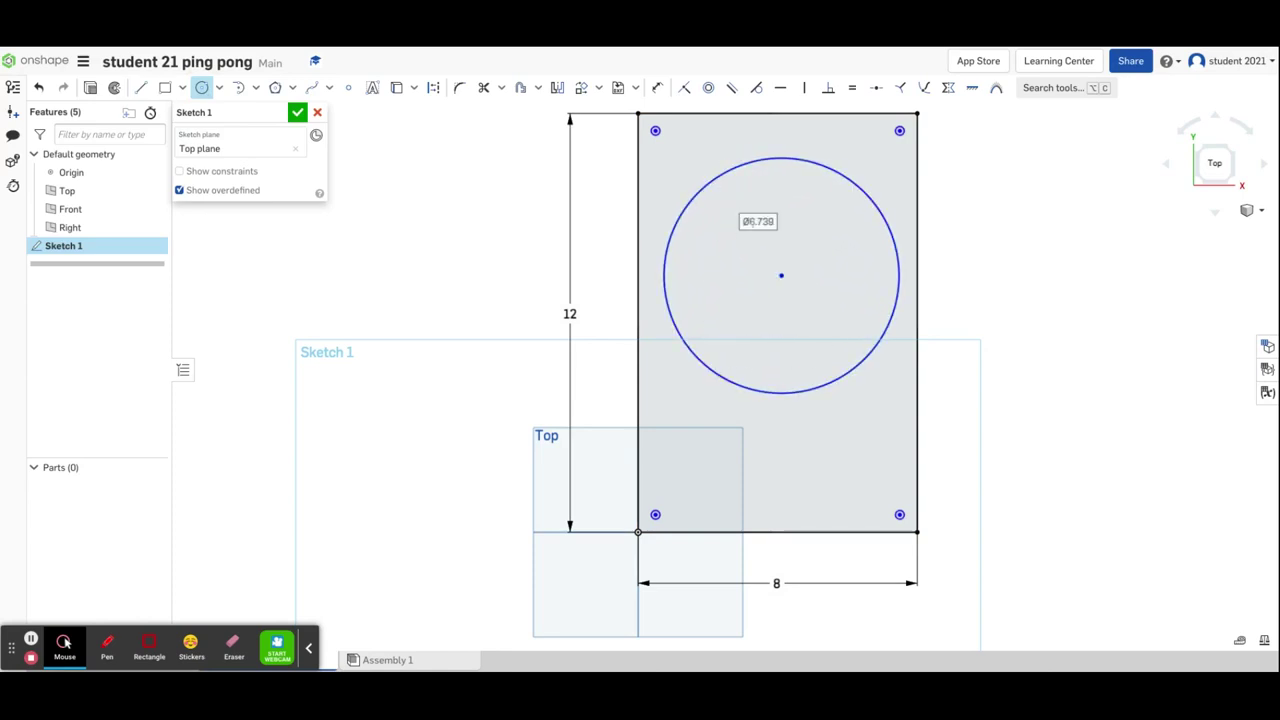
{"action": "type", "text": "7"}
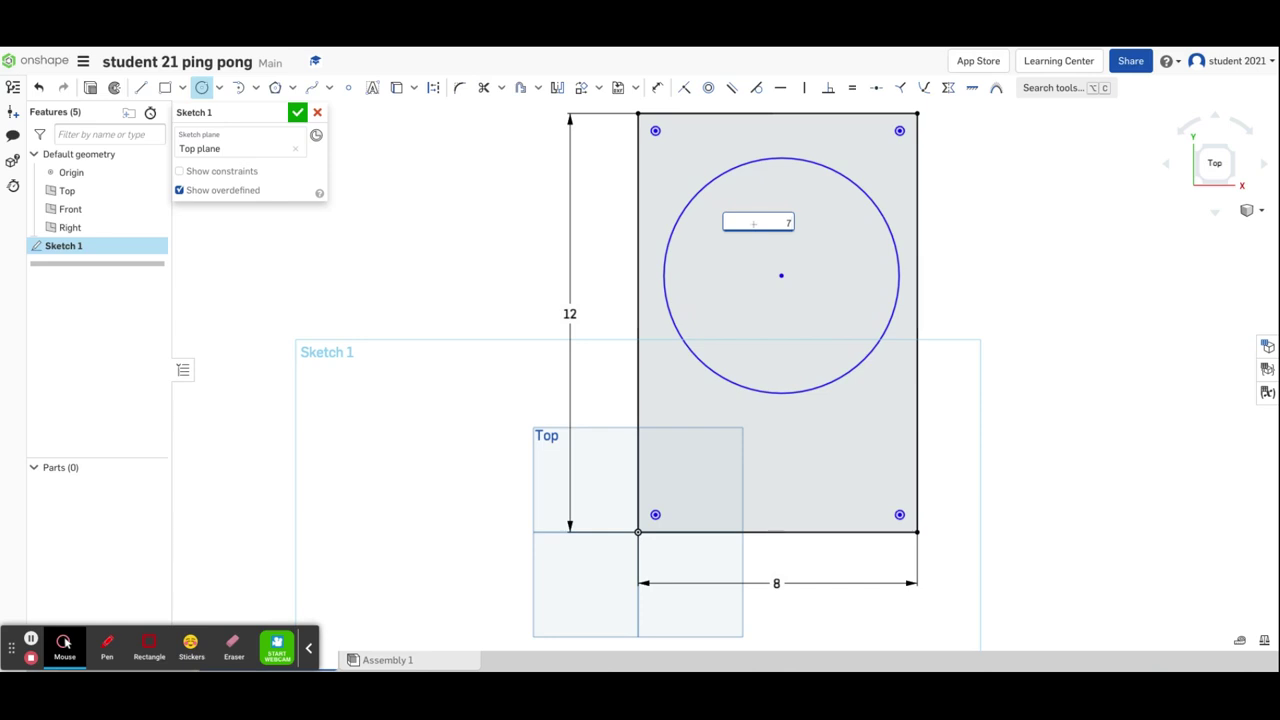
{"action": "key", "text": "Return"}
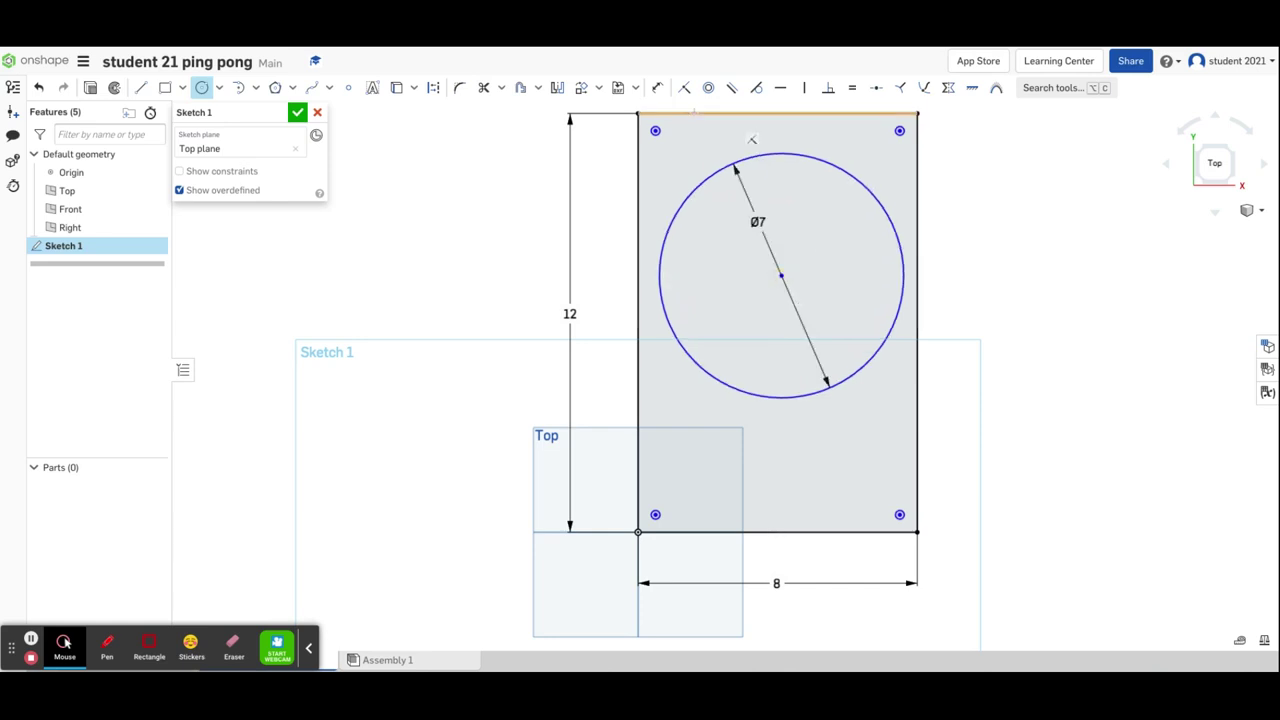
- Dimension the circle's centre 4 from the rectangle's left edge
{"action": "left_click", "coordinate": [657, 87]}
{"action": "left_click", "coordinate": [780, 275]}
{"action": "left_click", "coordinate": [638, 283]}
{"action": "left_click", "coordinate": [692, 163]}
{"action": "left_click", "coordinate": [691, 143]}
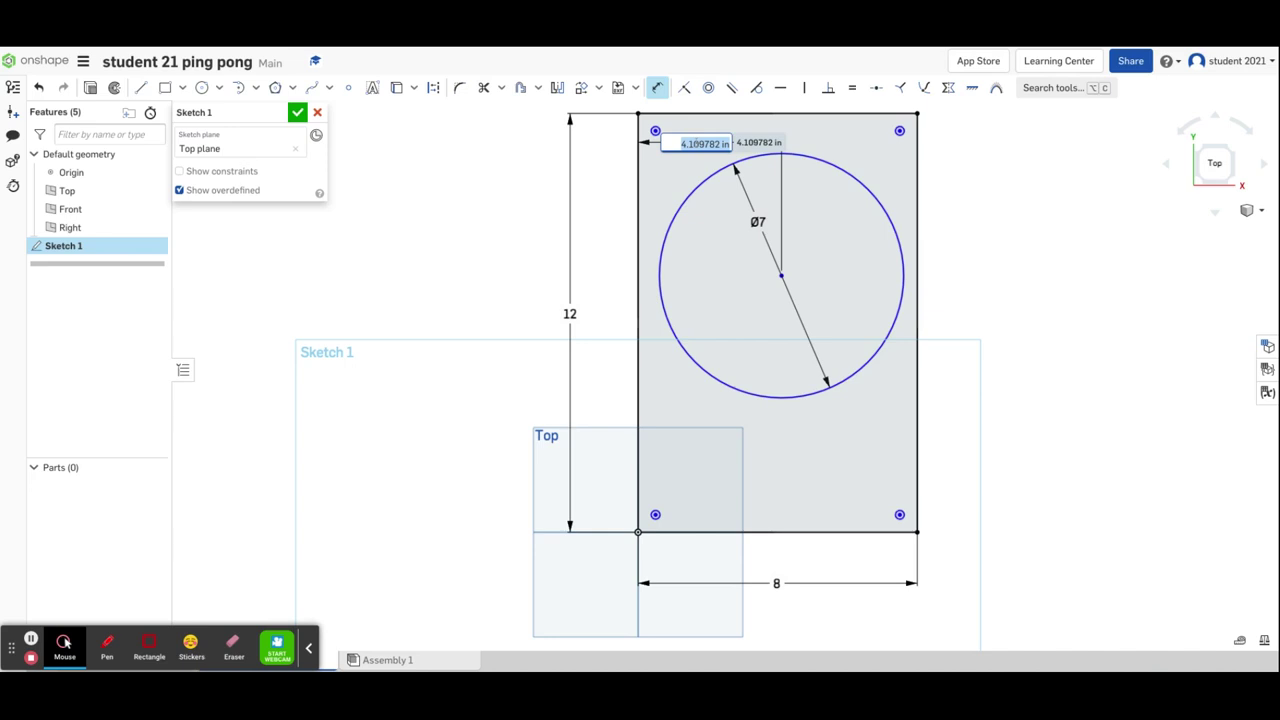
{"action": "type", "text": "4.11"}
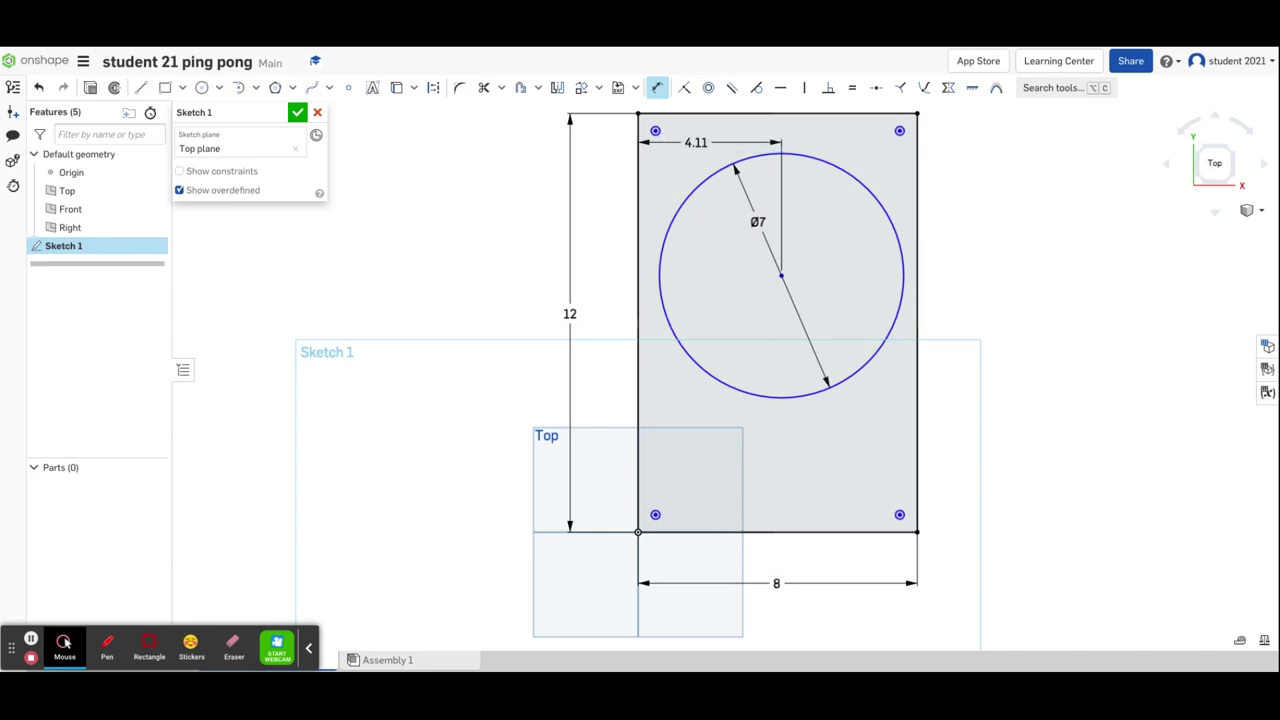
{"action": "key", "text": "Return"}
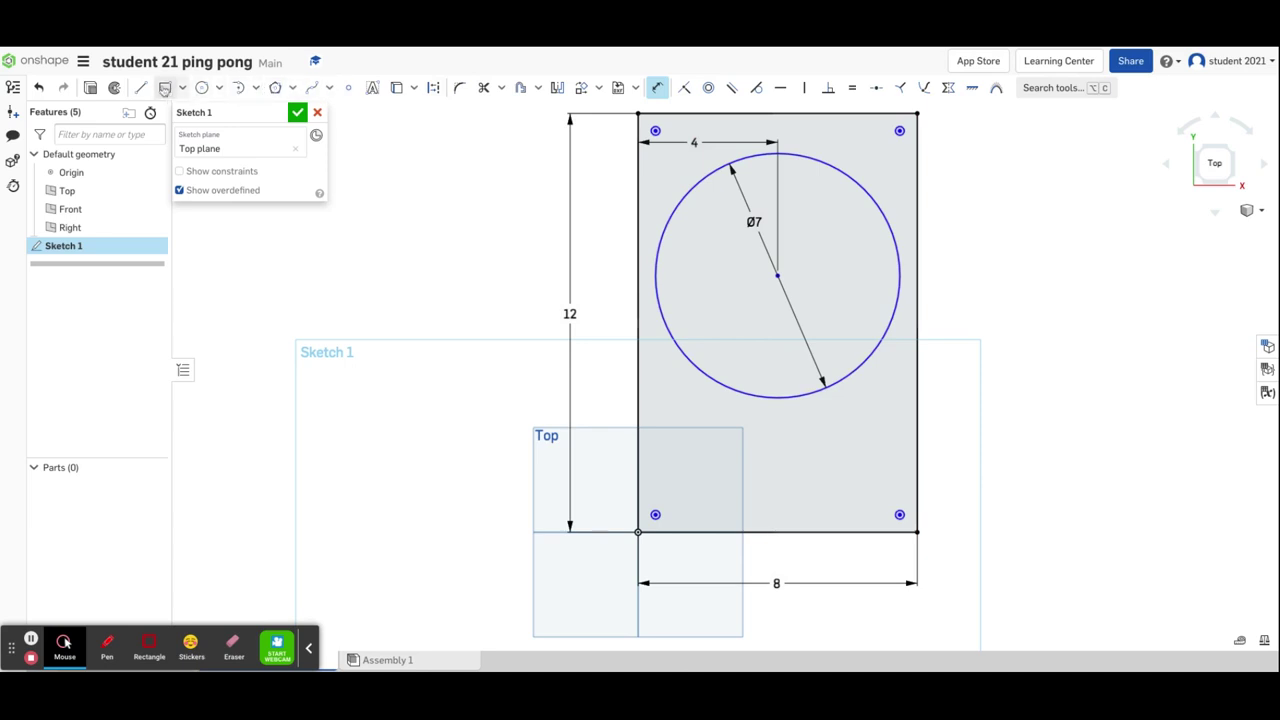
- Draw a 1.5 by 4 rectangle under the circle and slide it slightly lower
{"action": "left_click", "coordinate": [165, 88]}
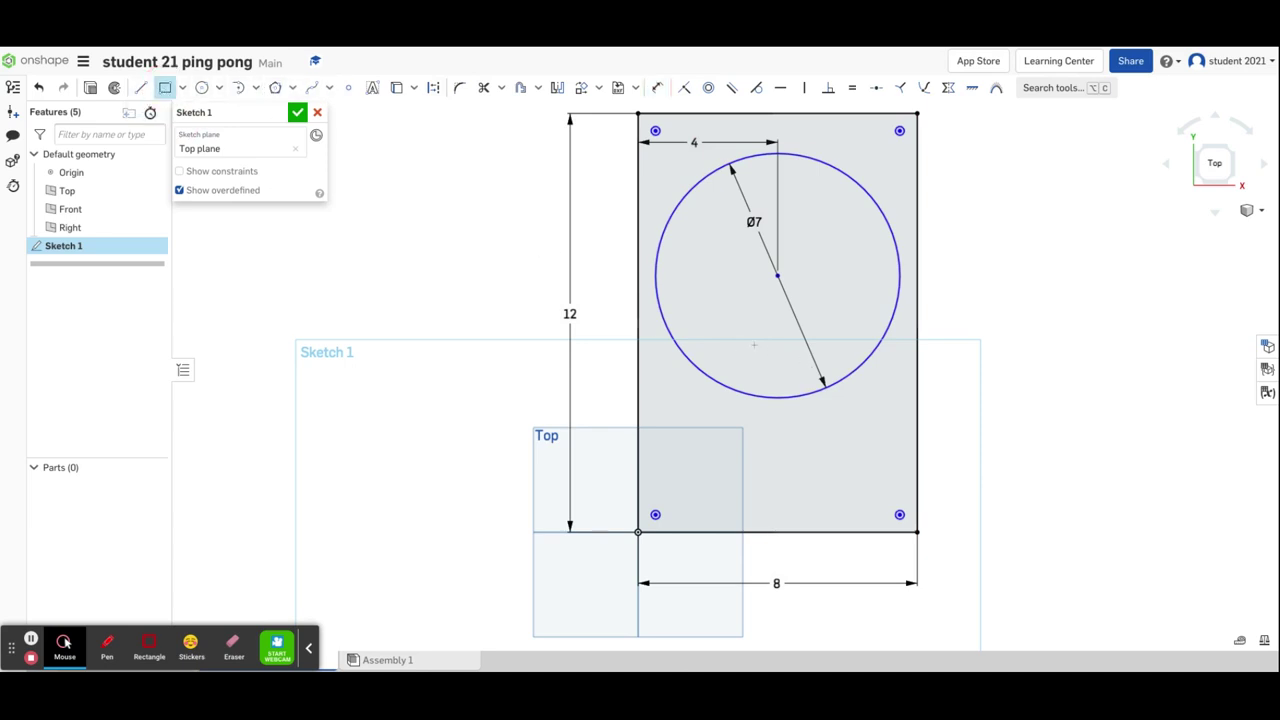
{"action": "left_click_drag", "start_coordinate": [752, 342], "coordinate": [799, 500]}
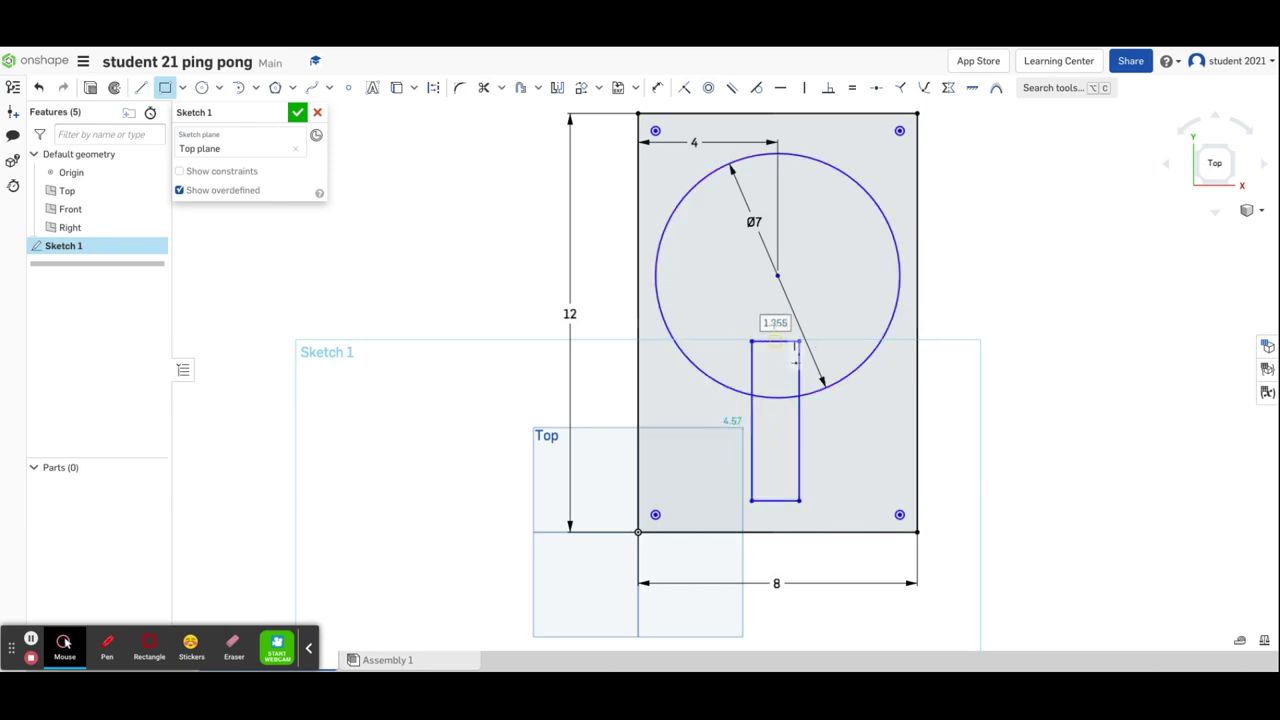
{"action": "left_click", "coordinate": [775, 323]}
{"action": "type", "text": "1"}
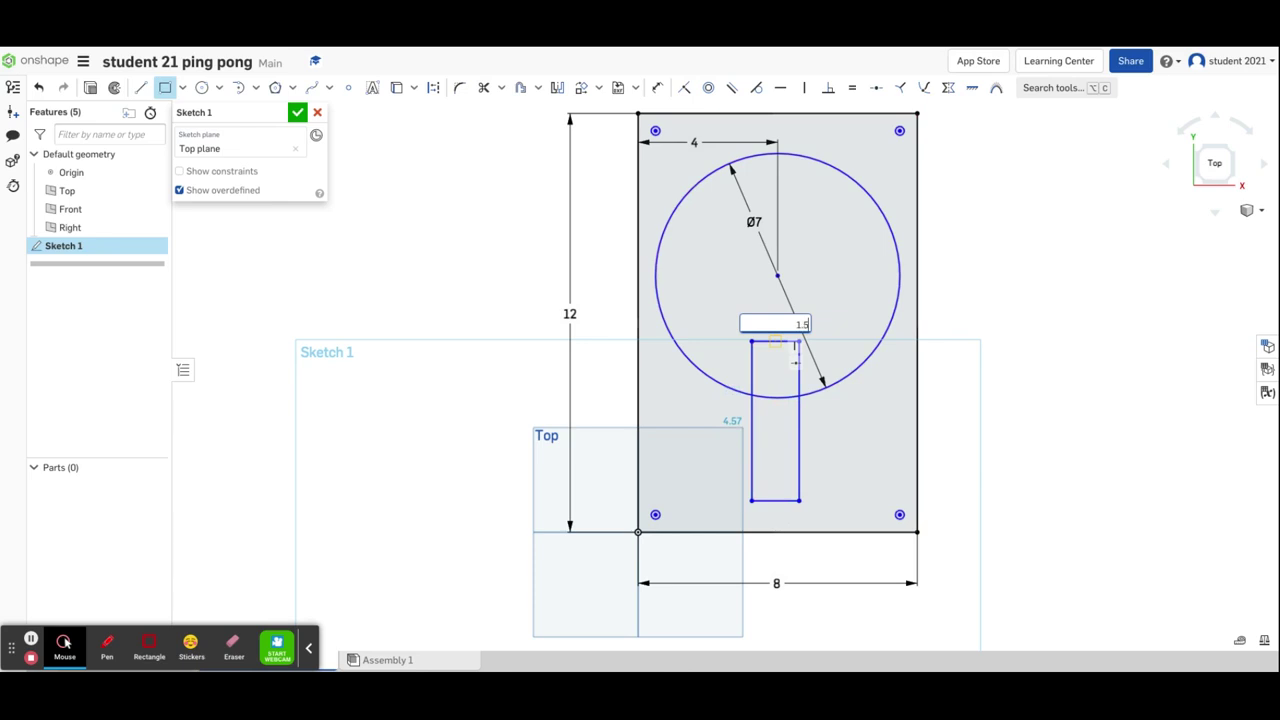
{"action": "key", "text": "Return"}
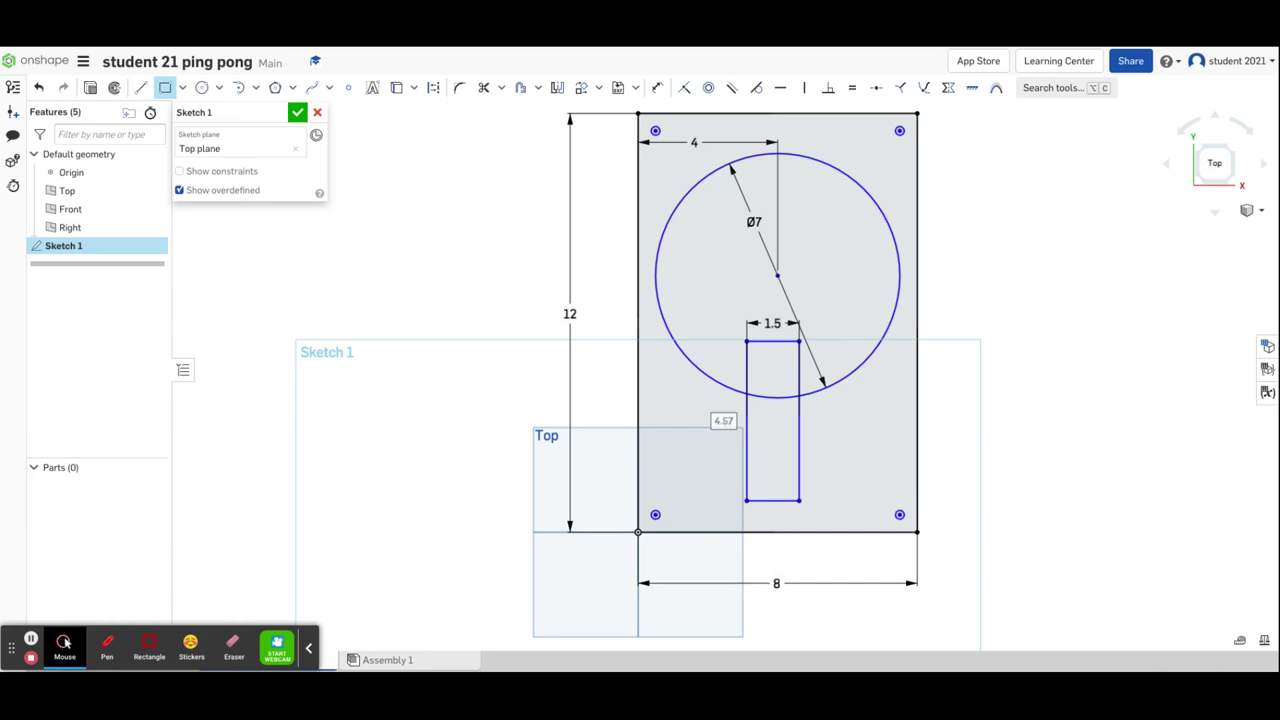
{"action": "left_click", "coordinate": [723, 420]}
{"action": "type", "text": "4"}
{"action": "key", "text": "Return"}
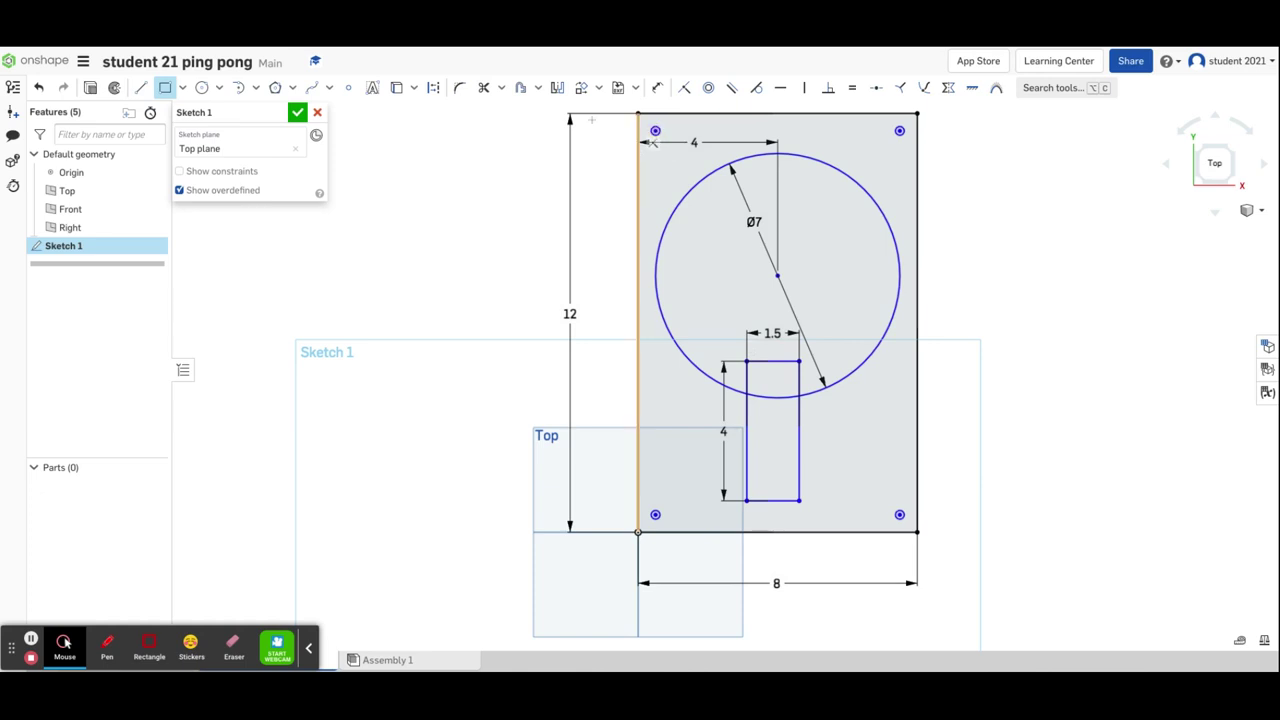
{"action": "left_click", "coordinate": [165, 87]}
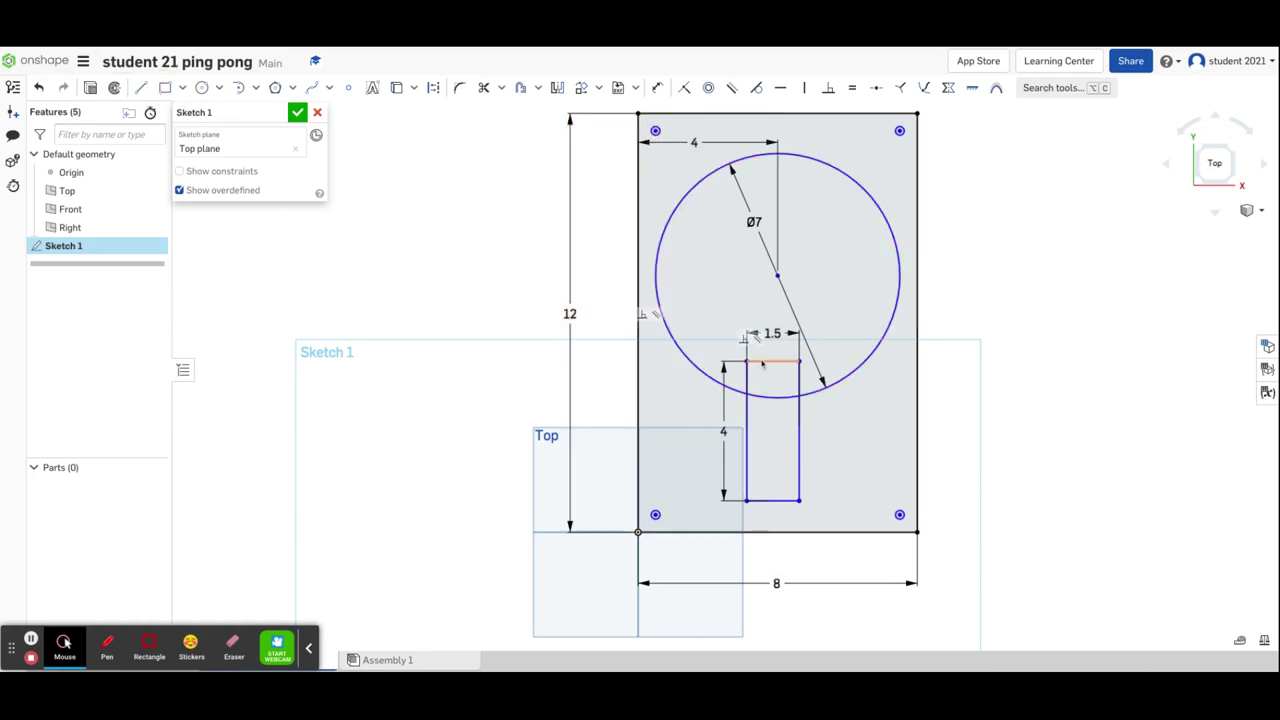
{"action": "mouse_move", "coordinate": [760, 364]}
{"action": "left_mouse_down"}
{"action": "mouse_move", "coordinate": [774, 400]}
{"action": "mouse_move", "coordinate": [789, 402]}
{"action": "mouse_move", "coordinate": [818, 362]}
{"action": "left_mouse_up"}
- Make the rectangle 5.5 tall and dimension the circle's bottom 3.5 above its base
{"action": "double_click", "coordinate": [723, 429]}
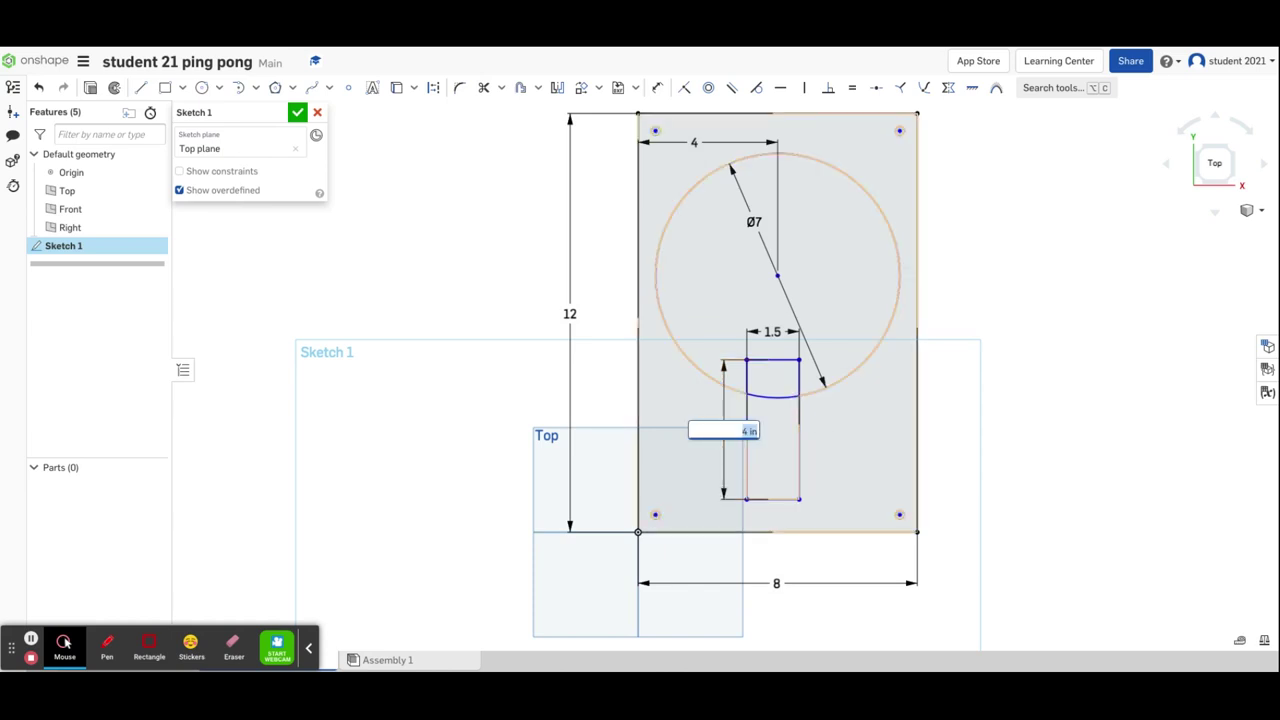
{"action": "type", "text": "5.5"}
{"action": "key", "text": "Return"}
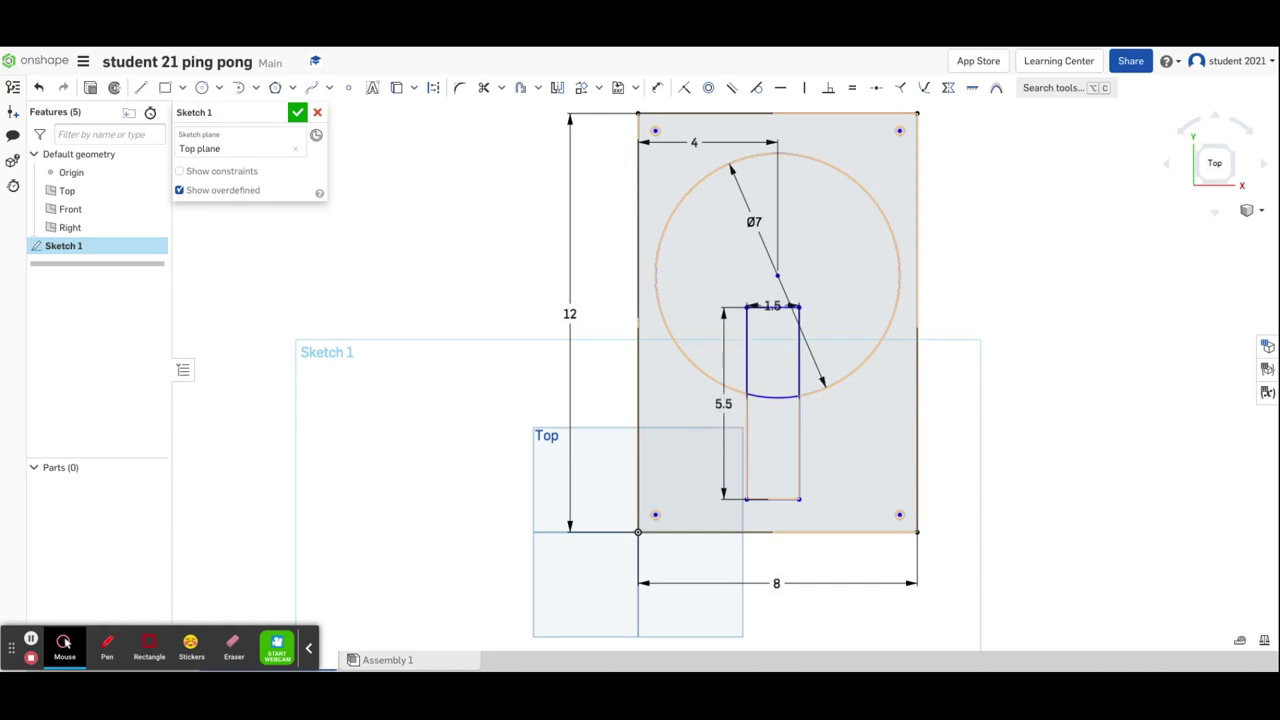
{"action": "left_click", "coordinate": [657, 87]}
{"action": "left_click", "coordinate": [772, 397]}
{"action": "left_click", "coordinate": [772, 498]}
{"action": "left_click", "coordinate": [857, 455]}
{"action": "type", "text": "4"}
{"action": "key", "text": "Return"}
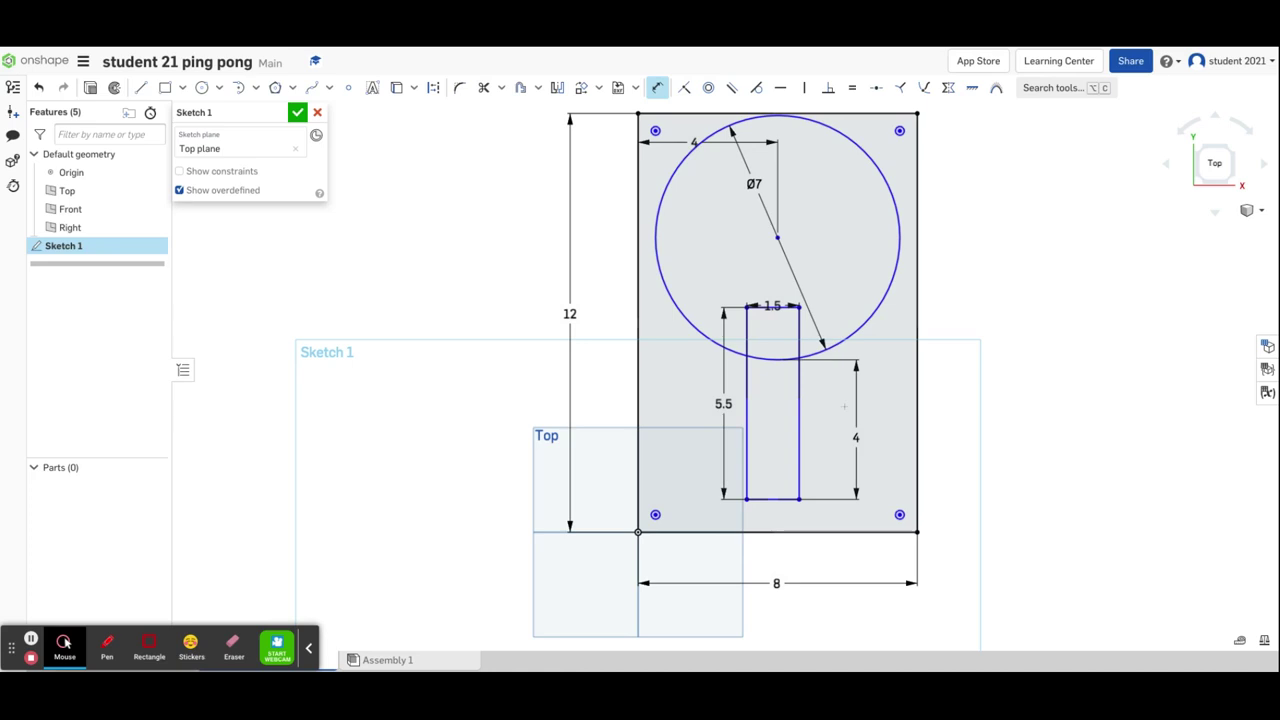
{"action": "key", "text": "Escape"}
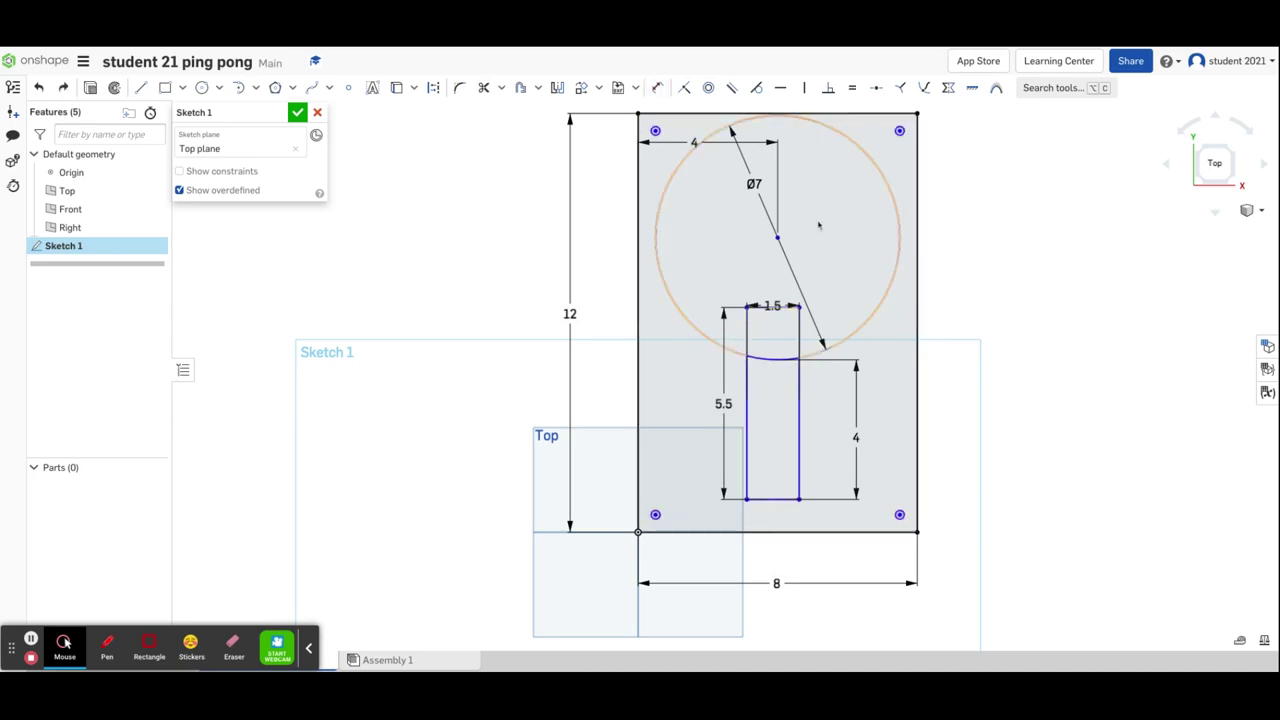
{"action": "double_click", "coordinate": [855, 437]}
{"action": "type", "text": "3.5"}
{"action": "key", "text": "Return"}
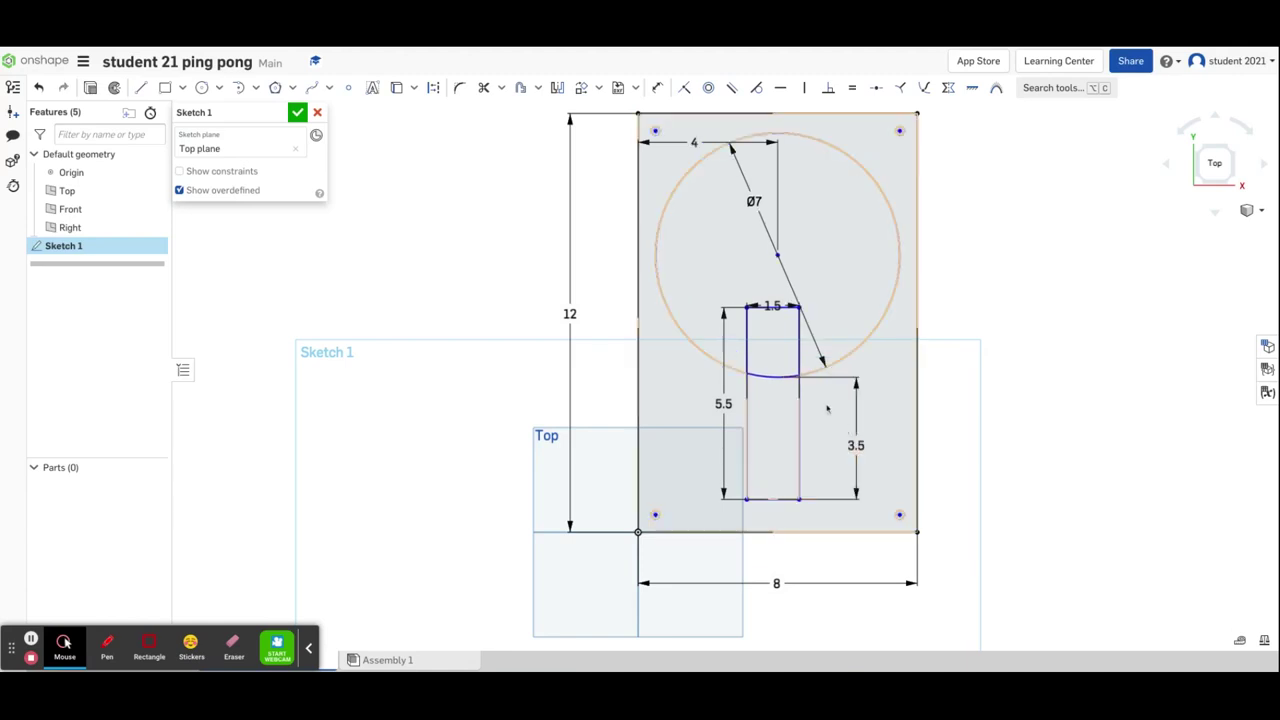
- Revise the rectangle height through 4 and 4.25 to a final 4.5
{"action": "double_click", "coordinate": [722, 404]}
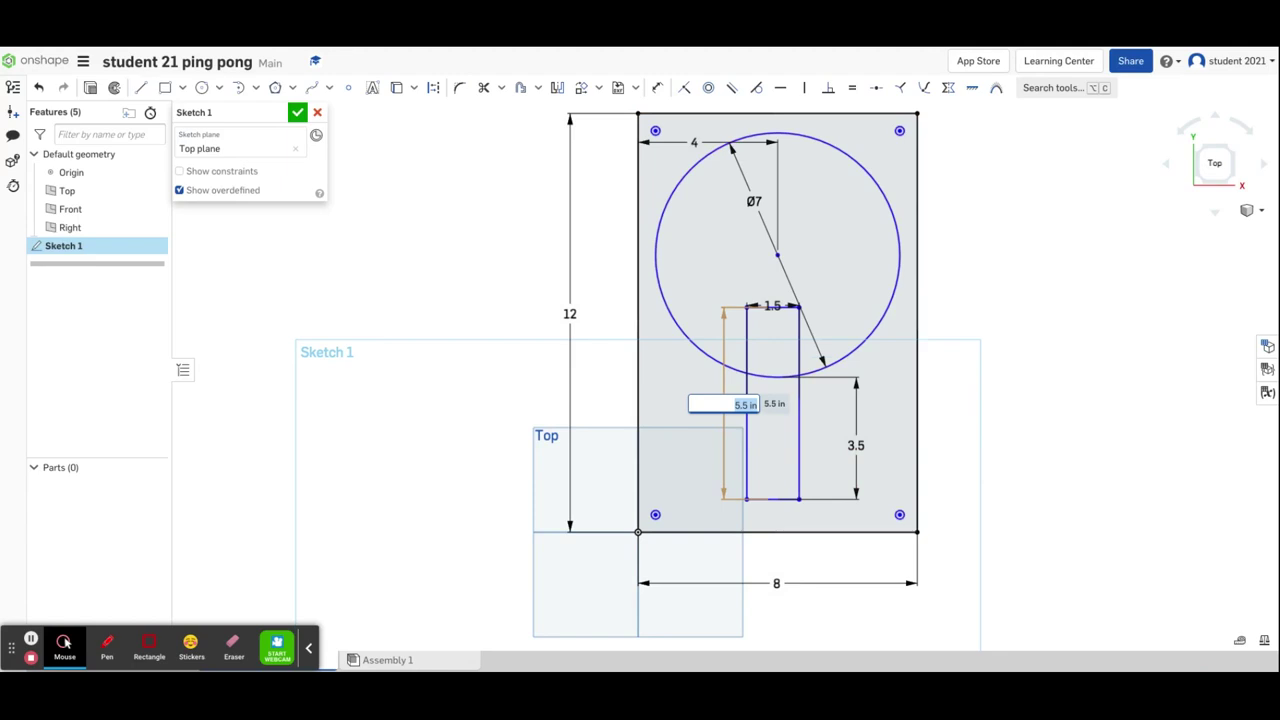
{"action": "type", "text": "4"}
{"action": "key", "text": "Return"}
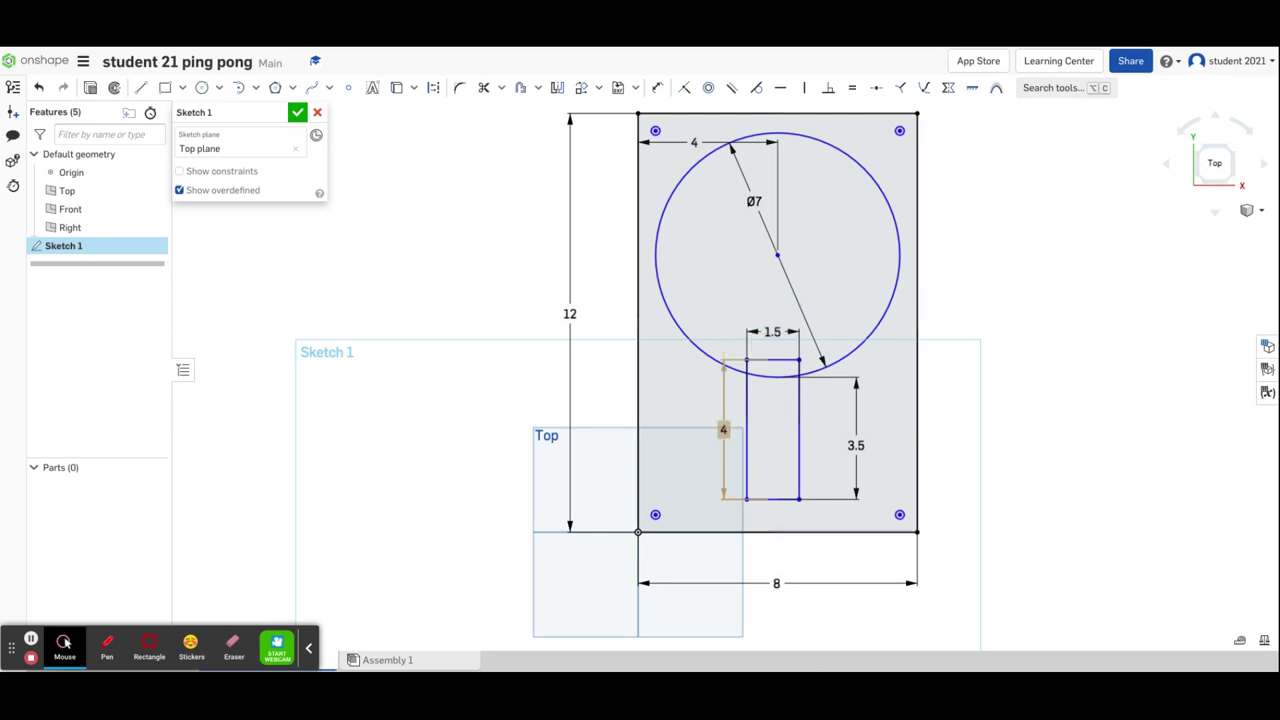
{"action": "double_click", "coordinate": [723, 428]}
{"action": "type", "text": "4.25"}
{"action": "key", "text": "Return"}
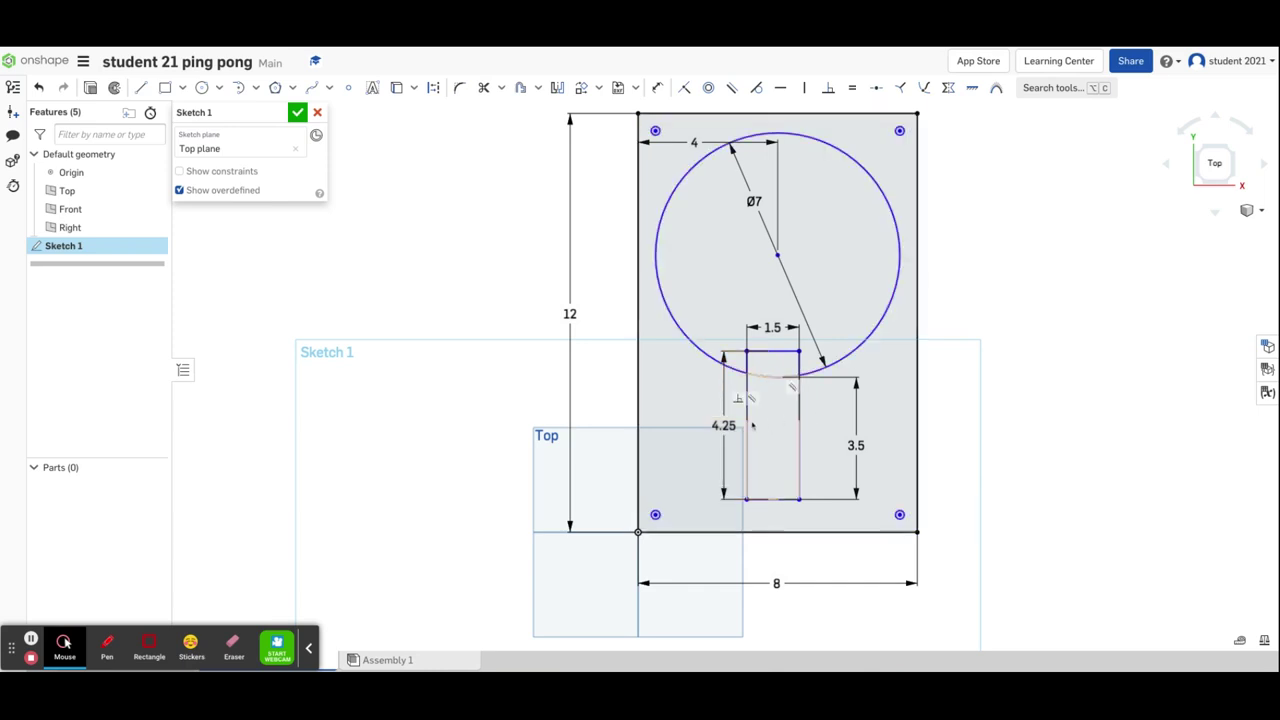
{"action": "double_click", "coordinate": [714, 424]}
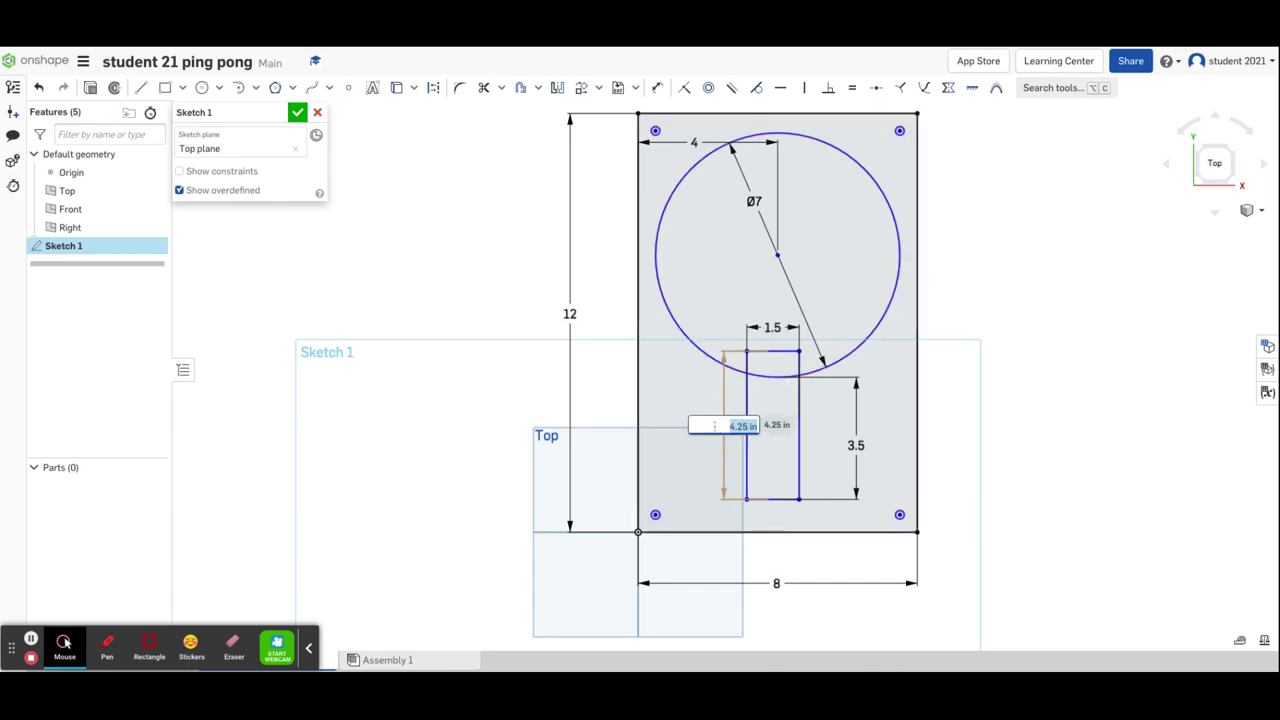
{"action": "type", "text": "4.5"}
{"action": "key", "text": "Return"}
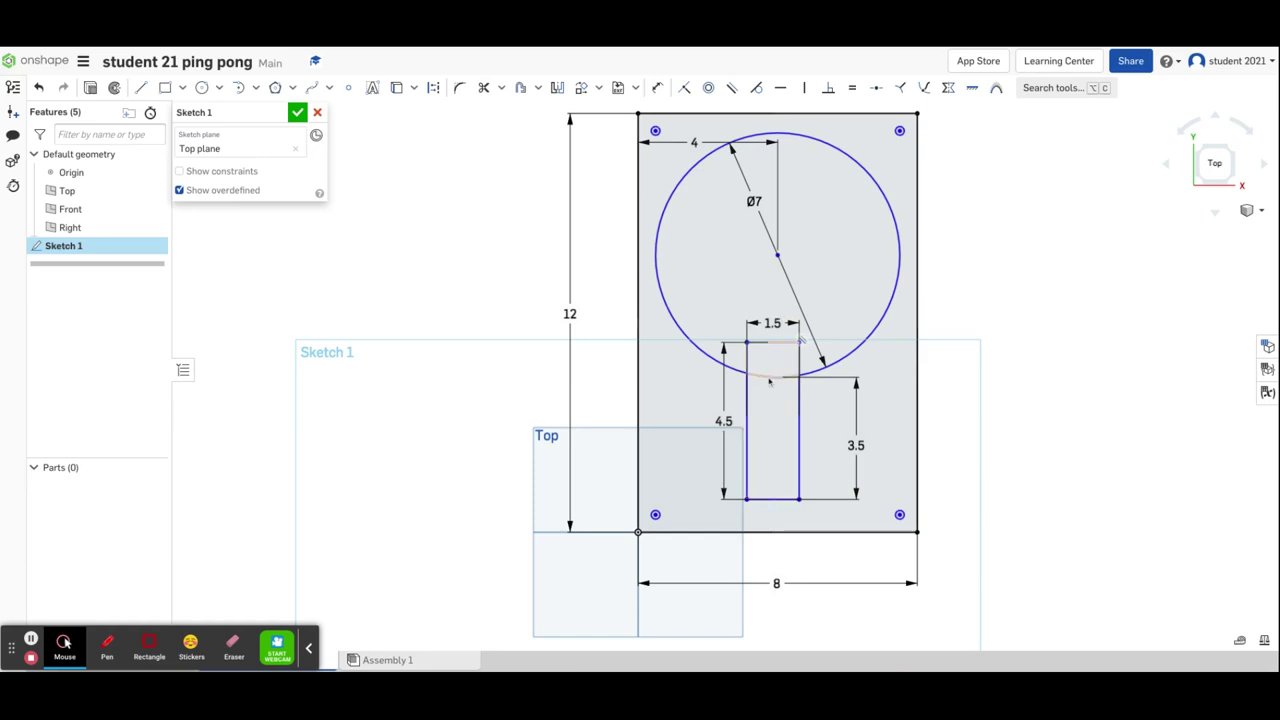
- Dimension the handle rectangle's left side 3.25 from the blade's left edge
{"action": "left_click", "coordinate": [659, 88]}
{"action": "left_click", "coordinate": [746, 400]}
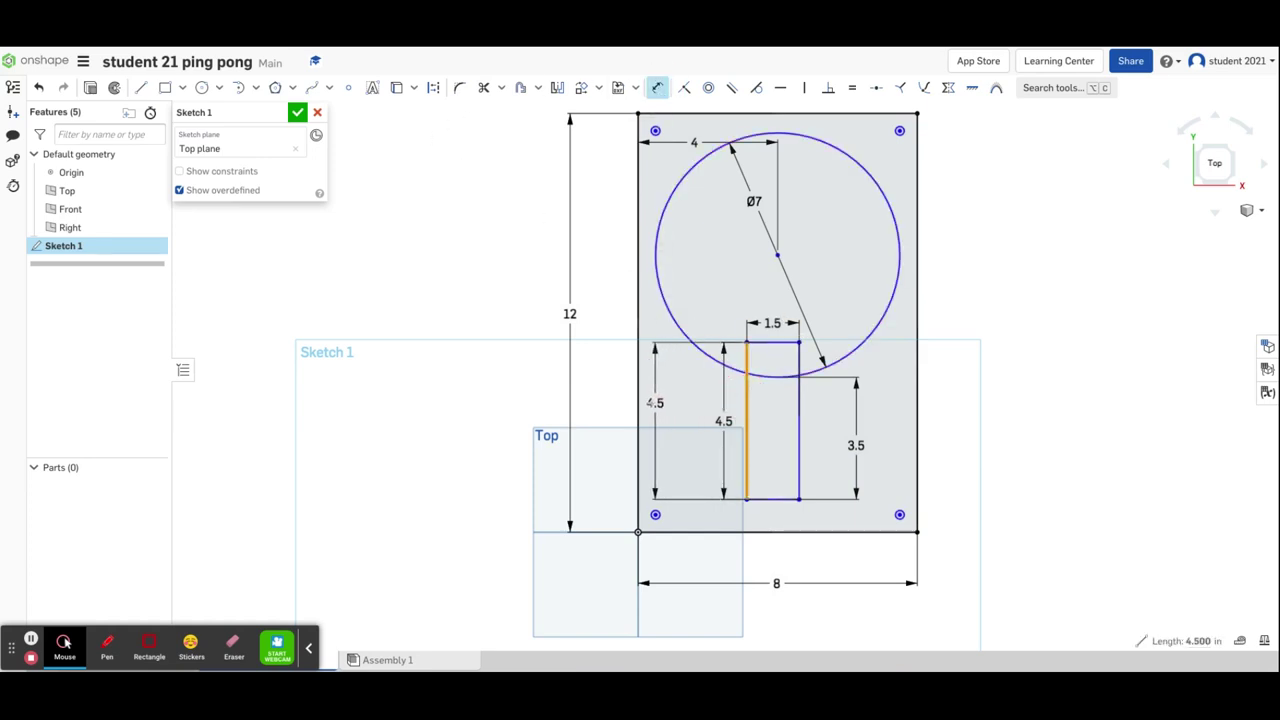
{"action": "left_click", "coordinate": [638, 400]}
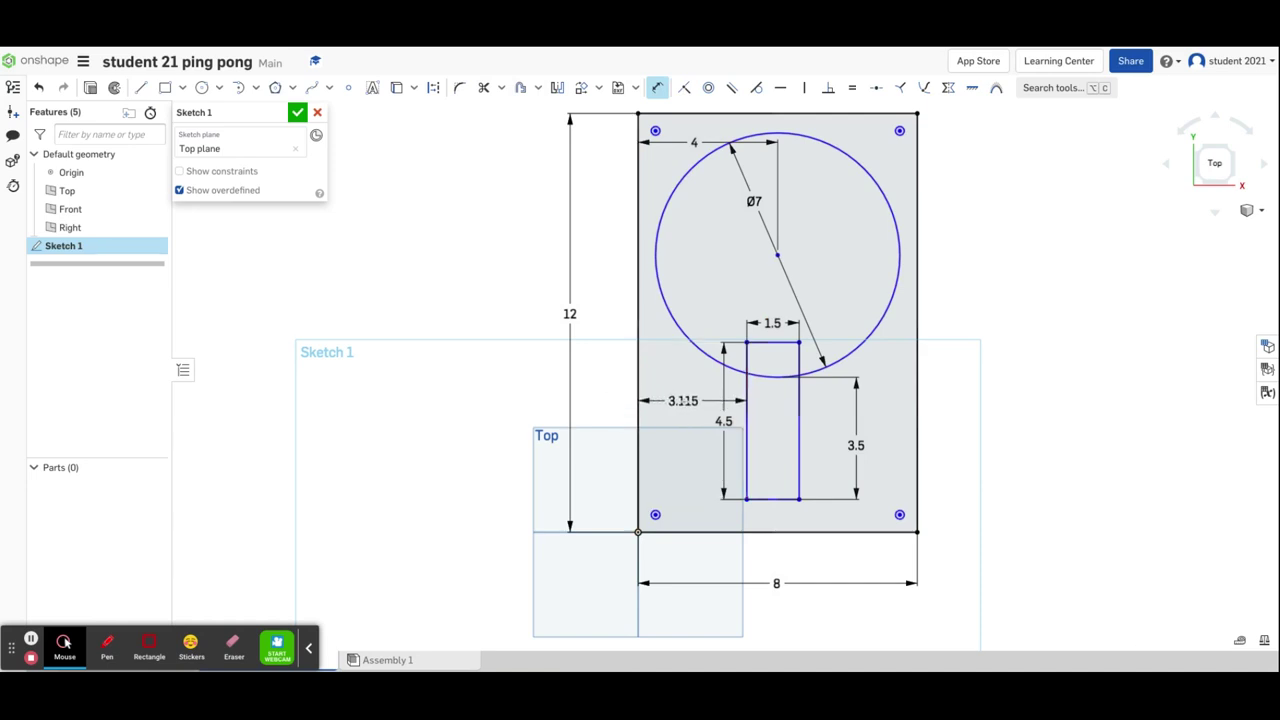
{"action": "left_click", "coordinate": [683, 400]}
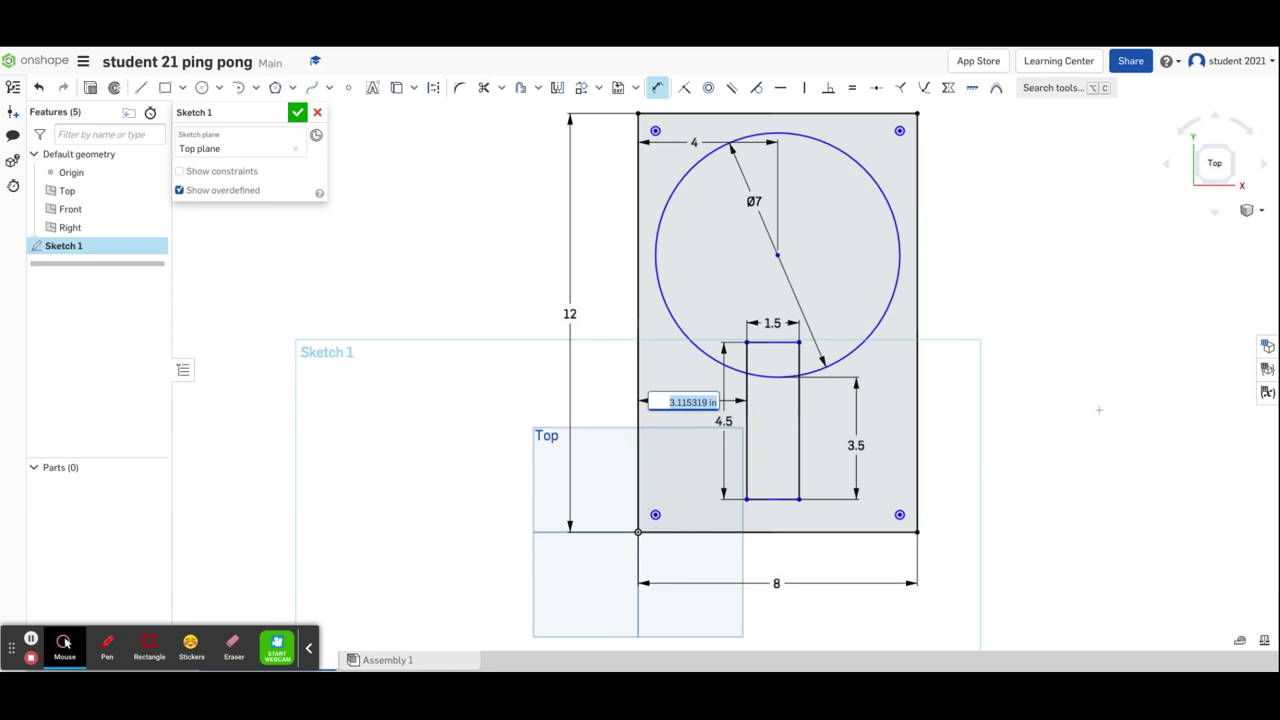
{"action": "type", "text": "3.25"}
{"action": "key", "text": "Return"}
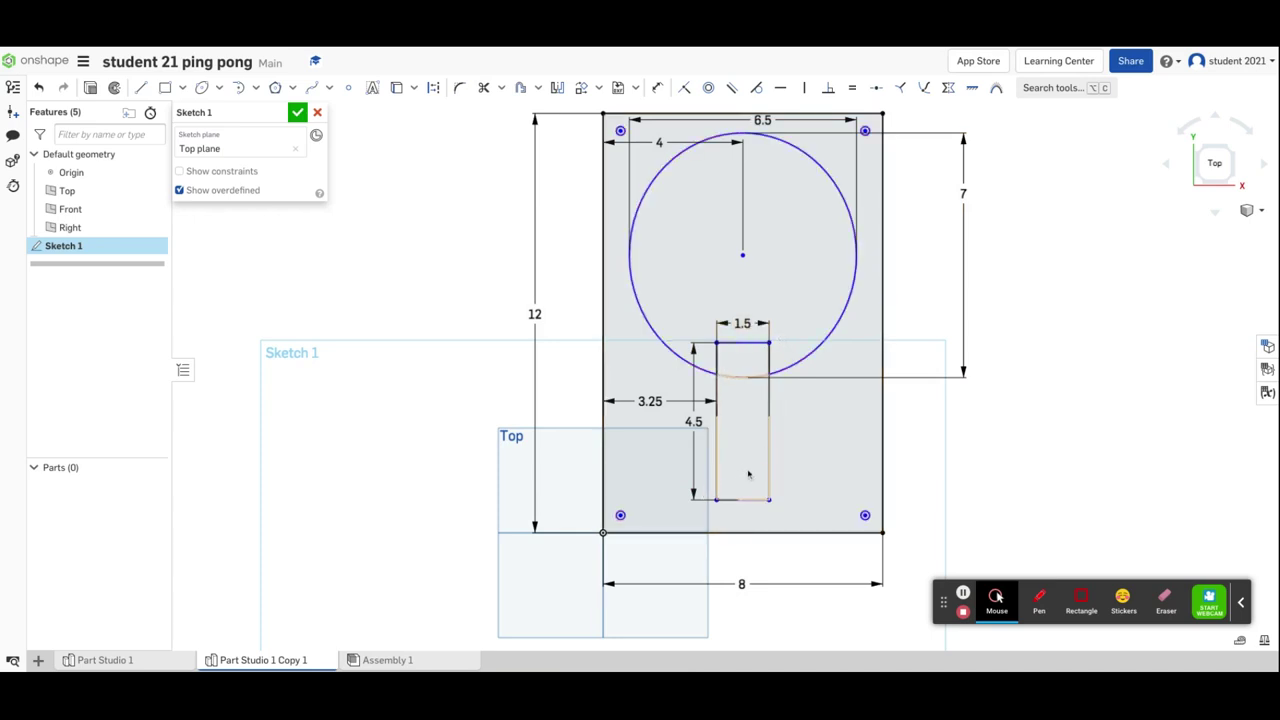
- Switch between the Part Studio 1 and Part Studio 1 Copy 1 studios
{"action": "left_click", "coordinate": [160, 663]}
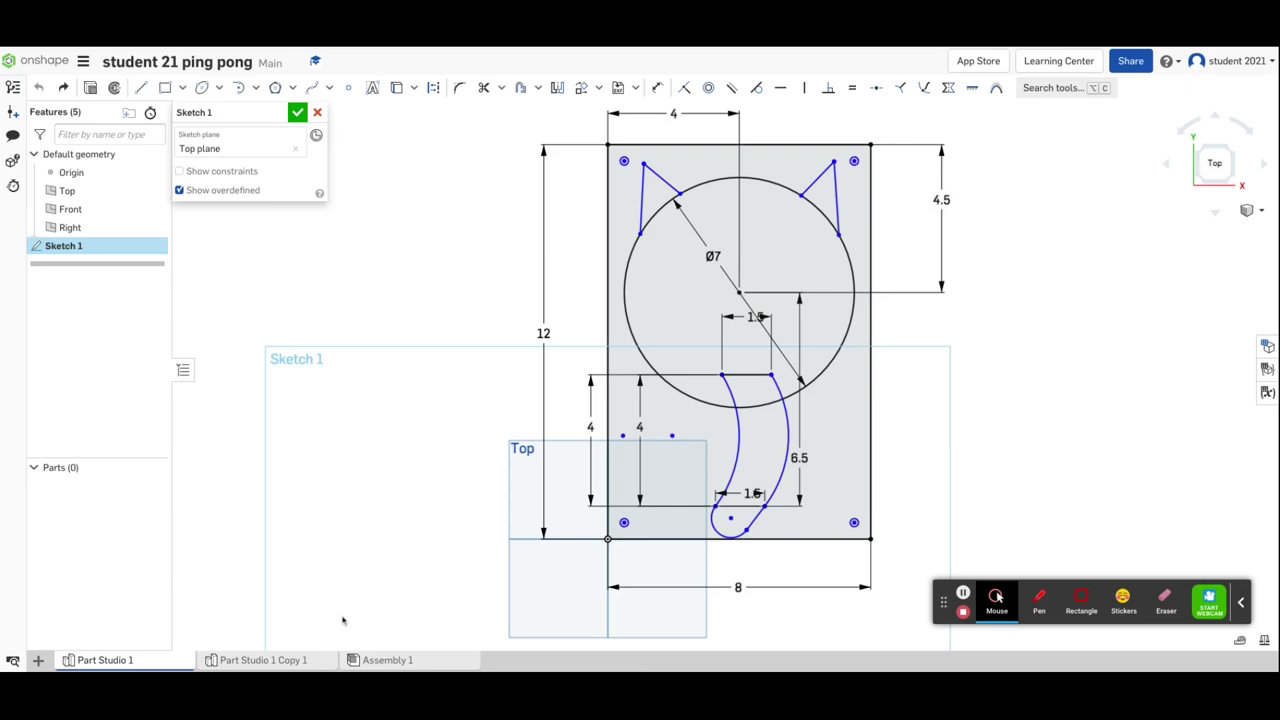
{"action": "left_click", "coordinate": [278, 661]}
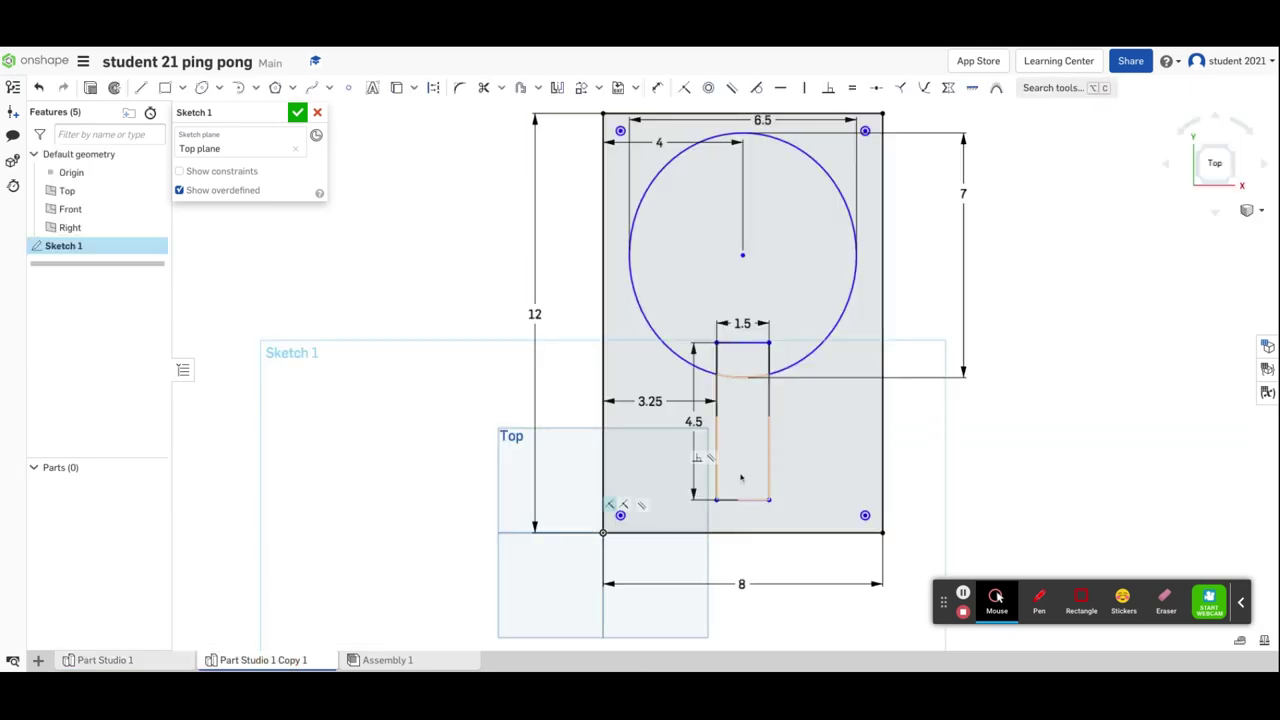
- In Part Studio 1, draw two Ø0.25 hole circles inside the handle
{"action": "left_click", "coordinate": [146, 659]}
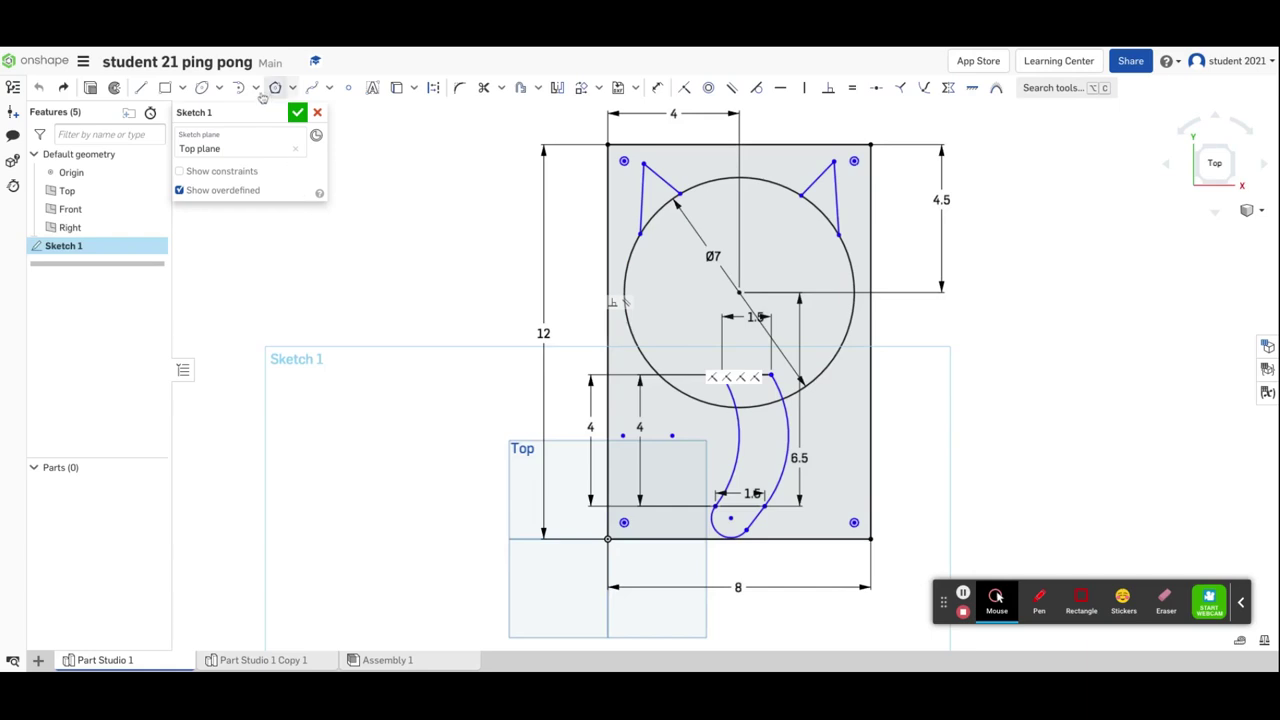
{"action": "left_click", "coordinate": [220, 88]}
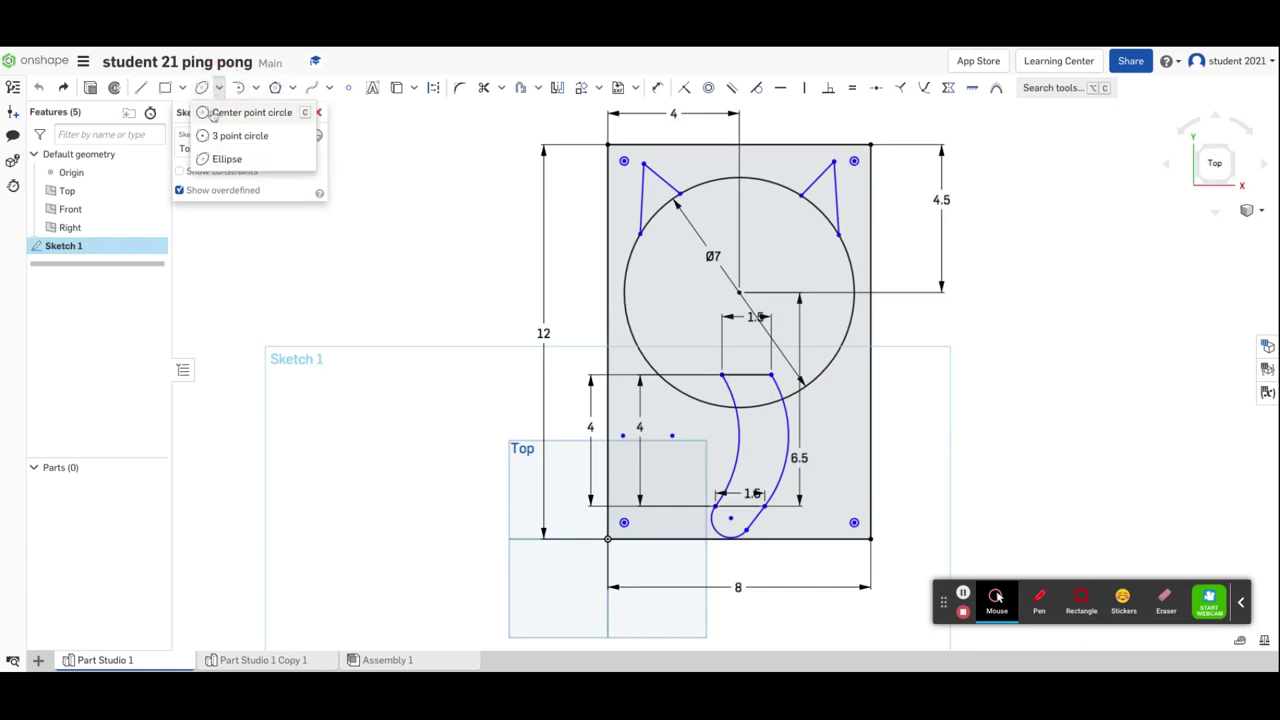
{"action": "left_click", "coordinate": [225, 112]}
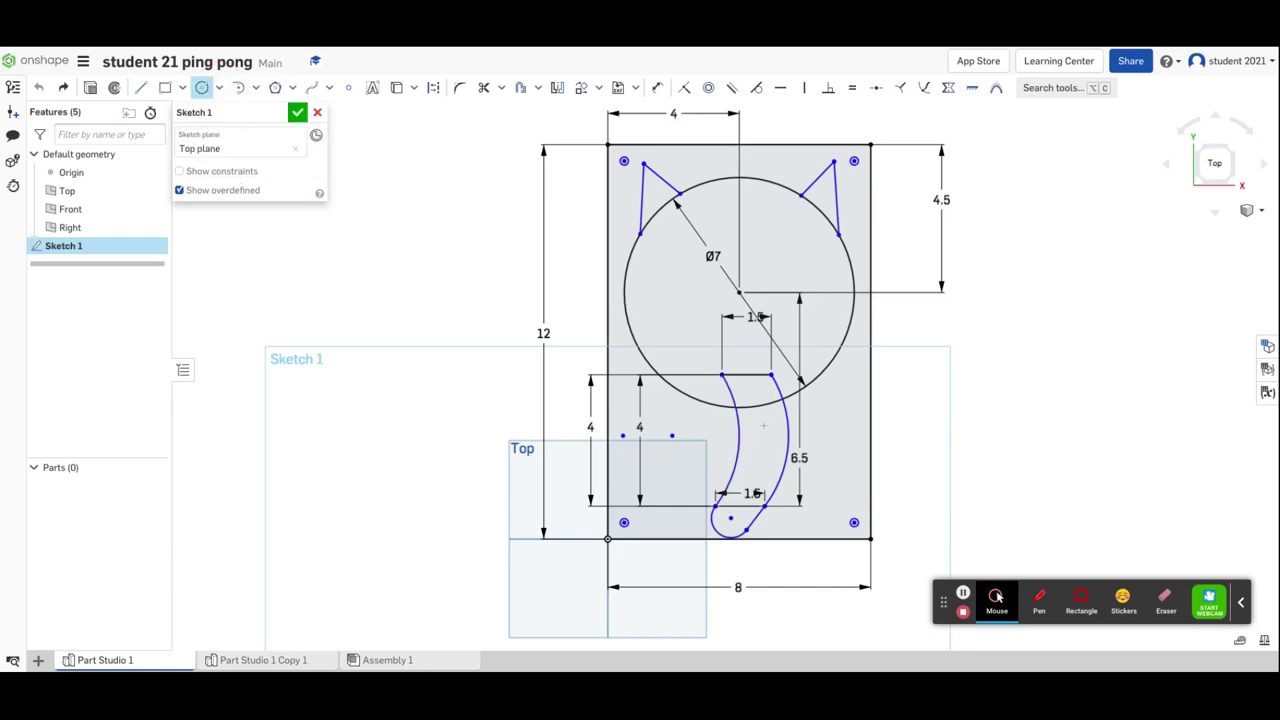
{"action": "left_click", "coordinate": [763, 425]}
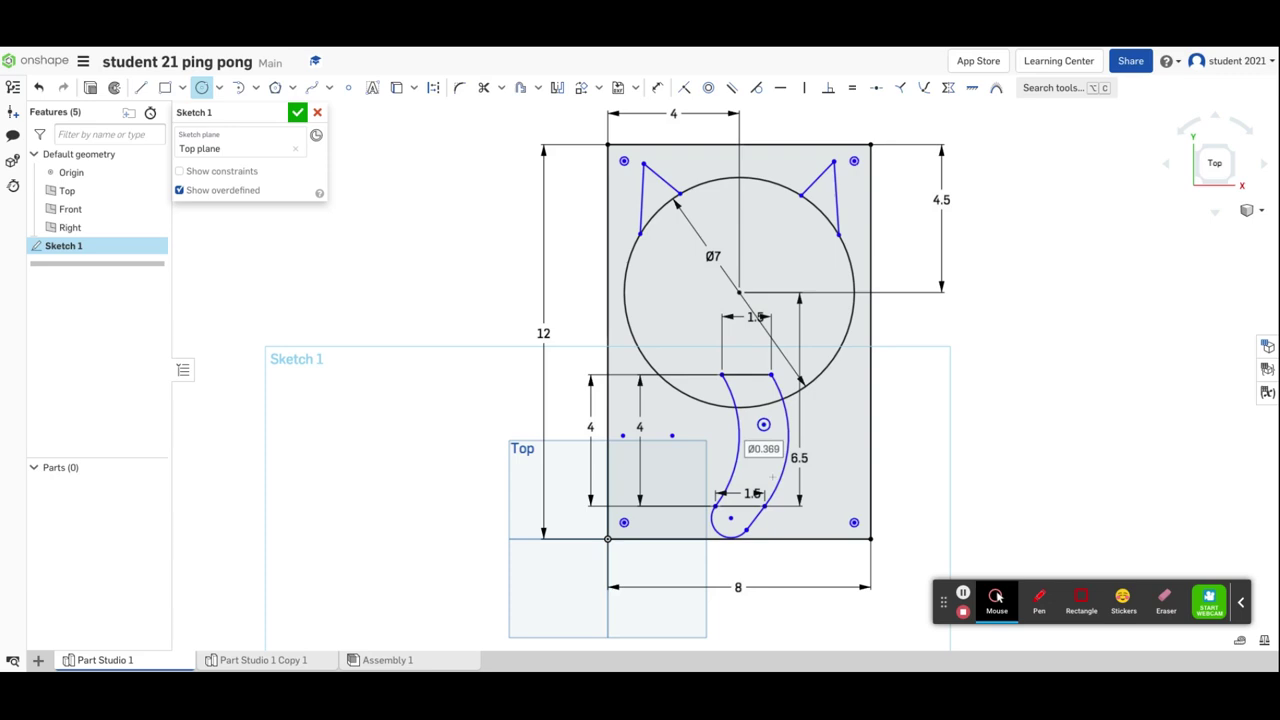
{"action": "left_click", "coordinate": [769, 427]}
{"action": "type", "text": ".25"}
{"action": "key", "text": "Return"}
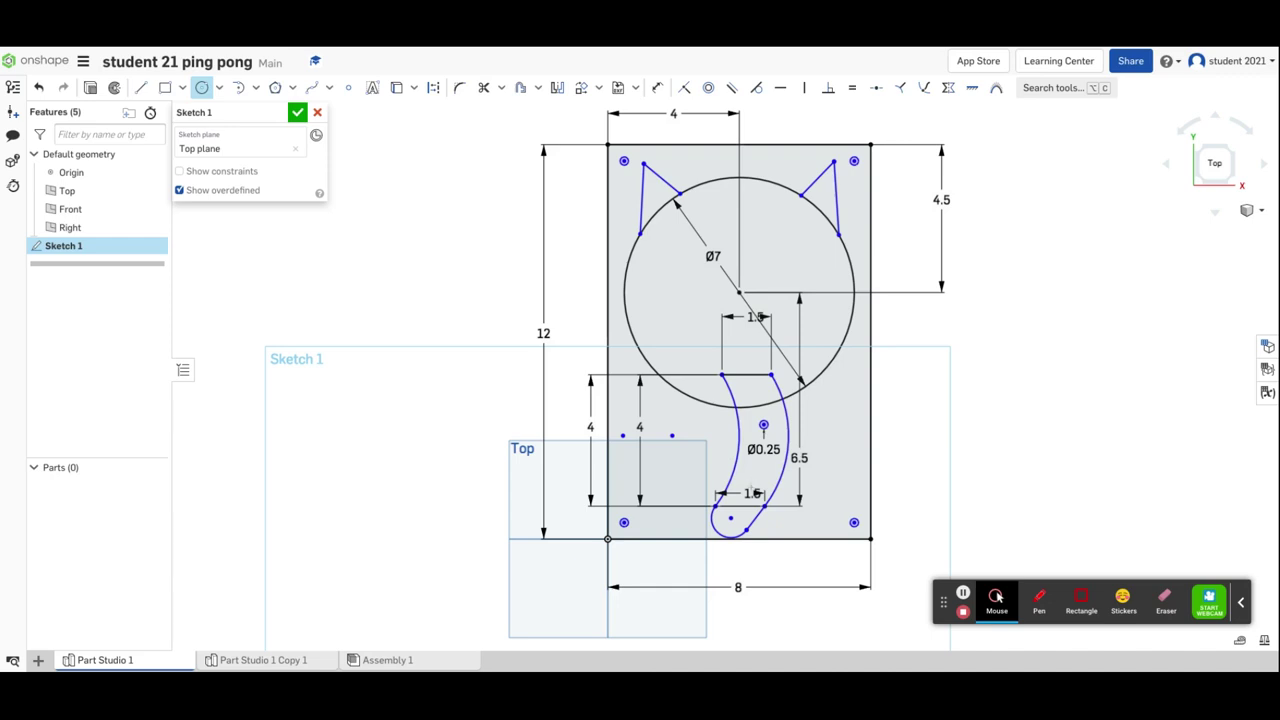
{"action": "left_click", "coordinate": [749, 491]}
{"action": "left_click", "coordinate": [757, 487]}
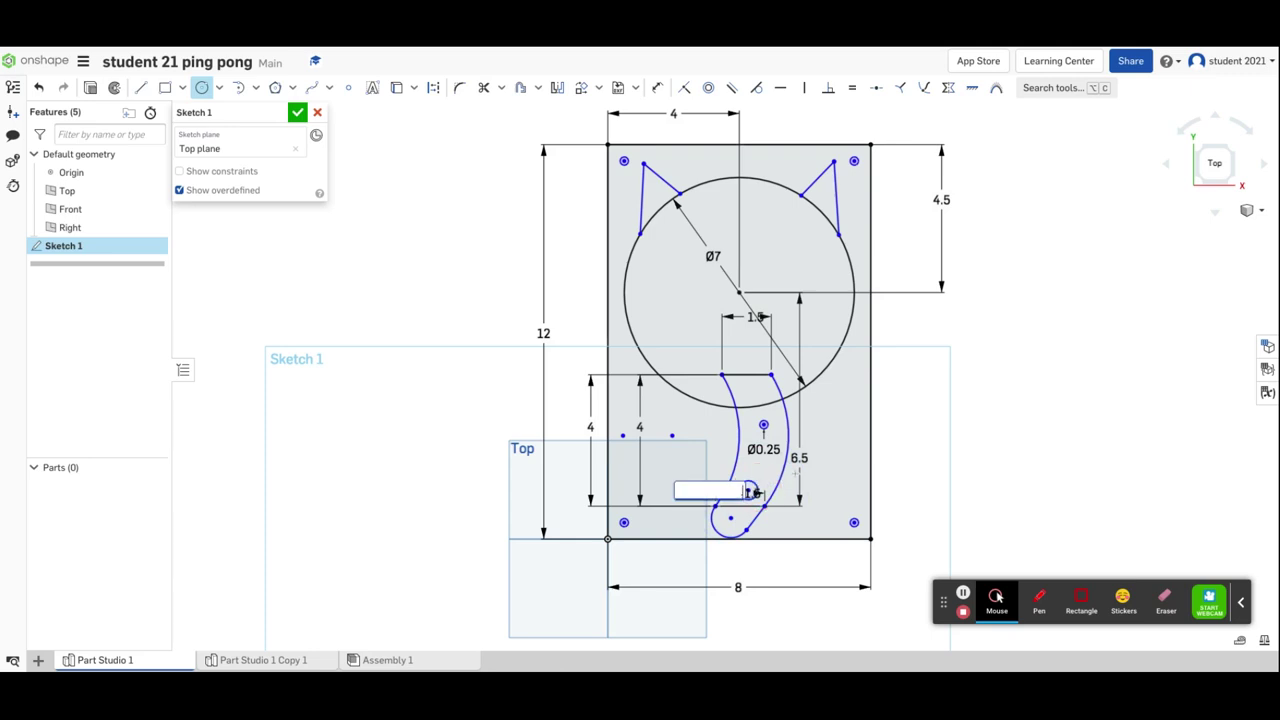
{"action": "key", "text": "Return"}
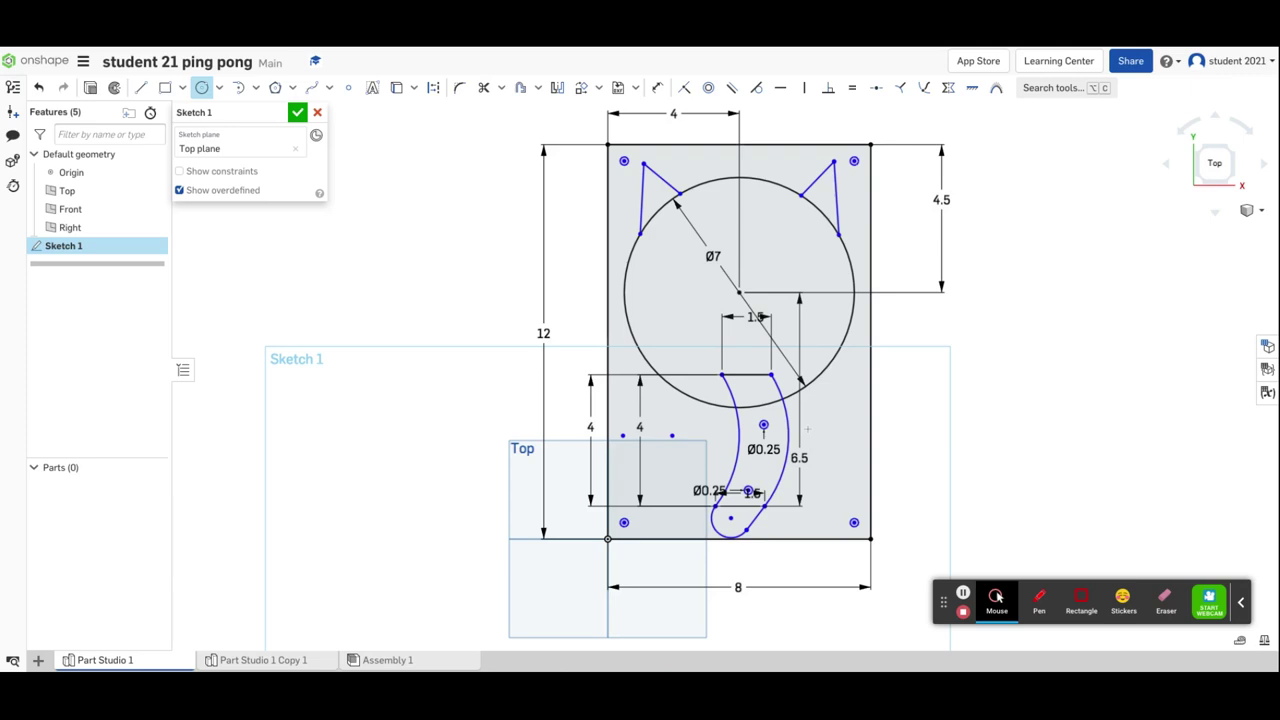
{"action": "key", "text": "Escape"}
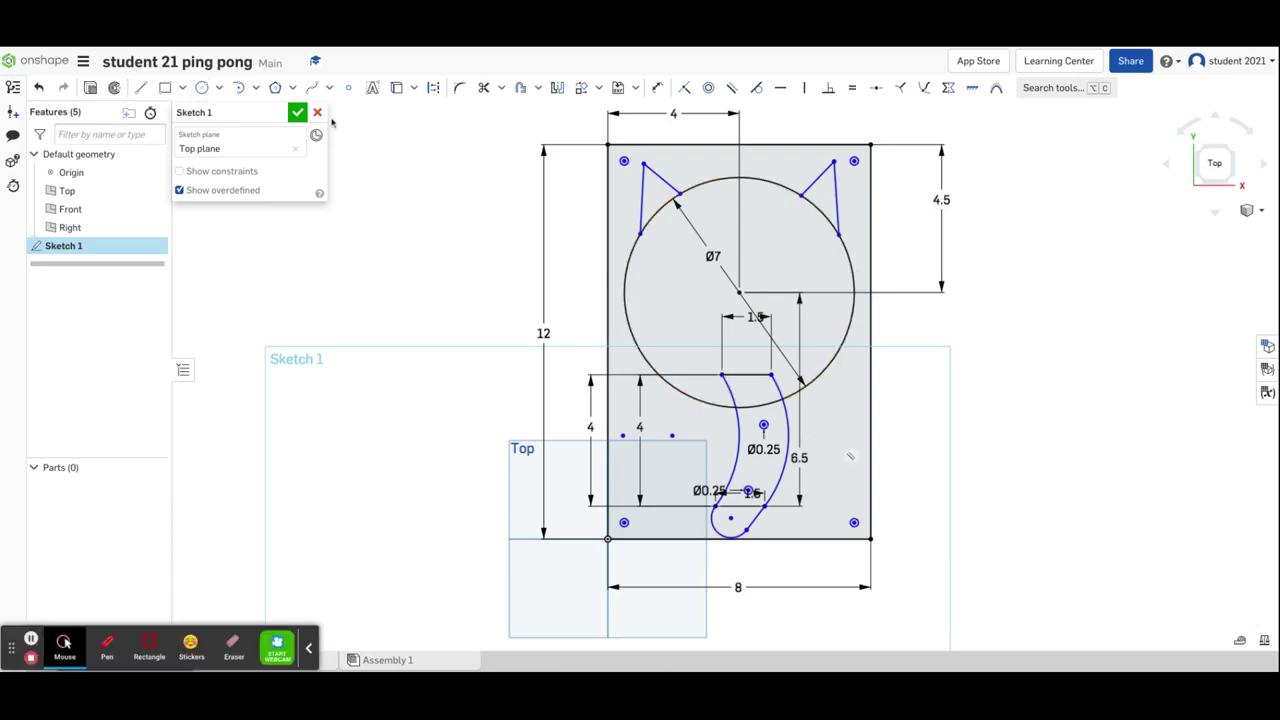
- Dimension the upper hole 0.75 from the left curve and 1.5 below the top
{"action": "left_click", "coordinate": [657, 88]}
{"action": "left_click", "coordinate": [763, 425]}
{"action": "left_click", "coordinate": [740, 425]}
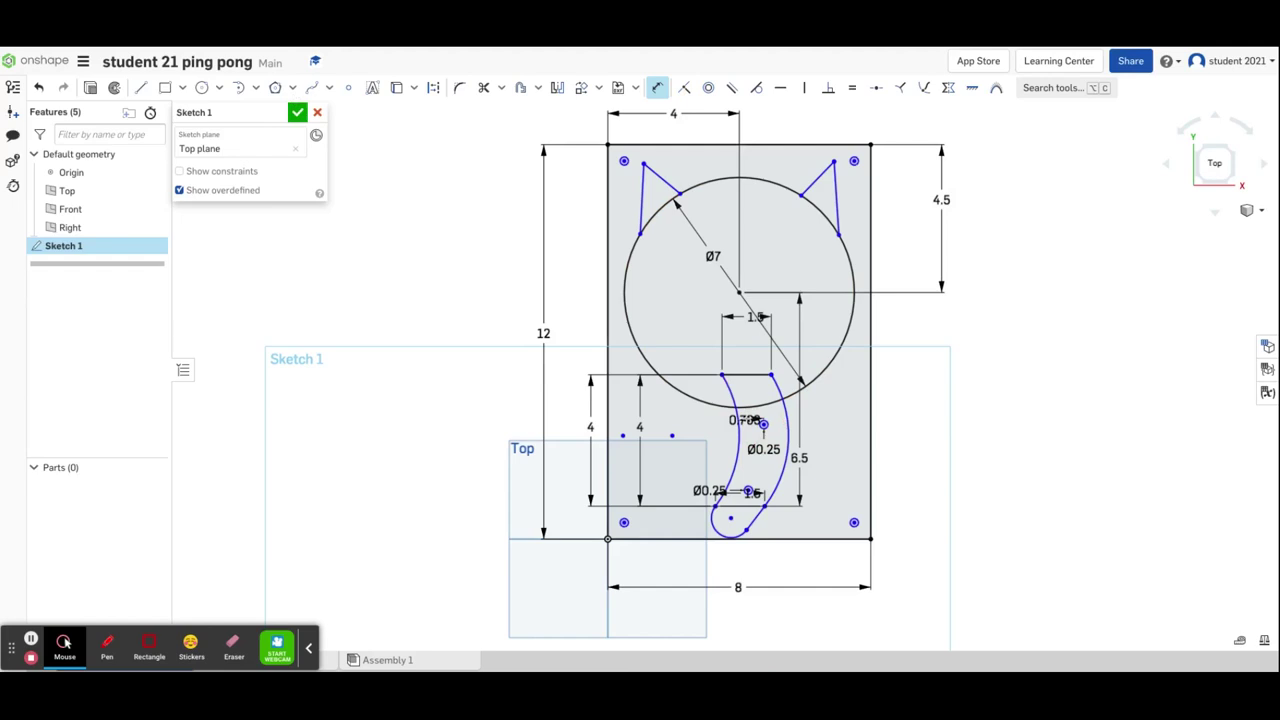
{"action": "left_click", "coordinate": [709, 416]}
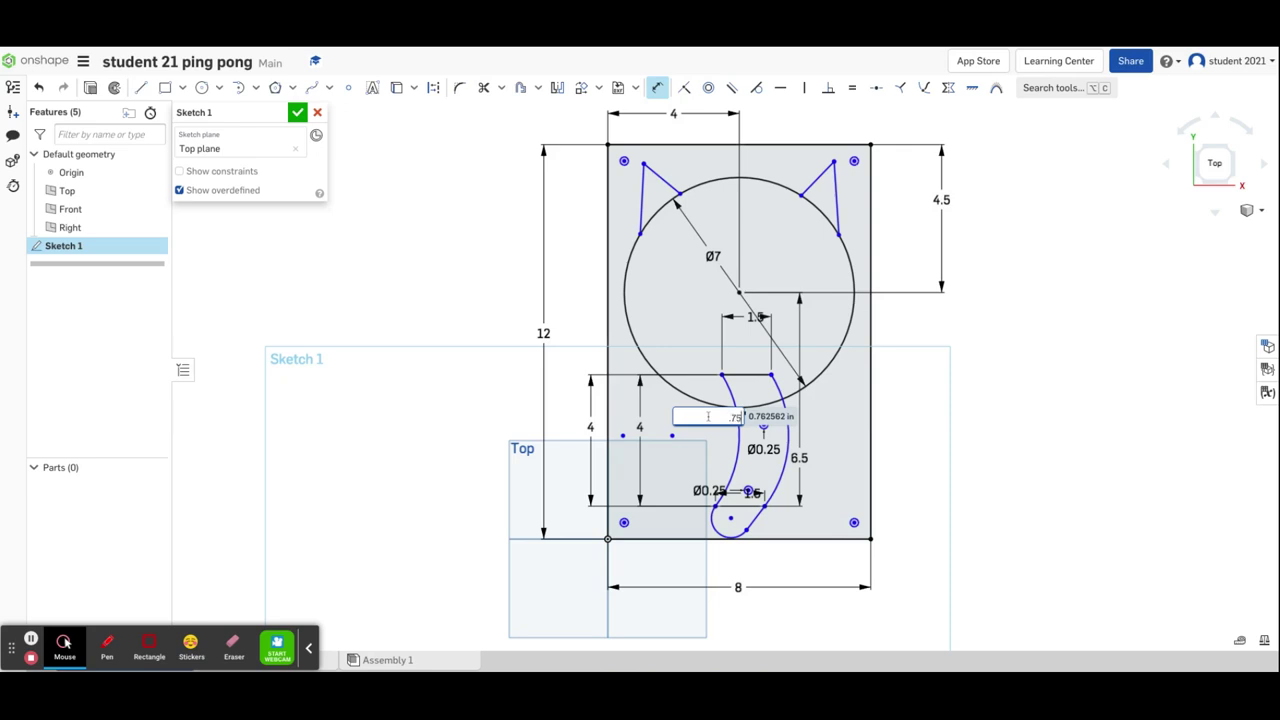
{"action": "key", "text": "Return"}
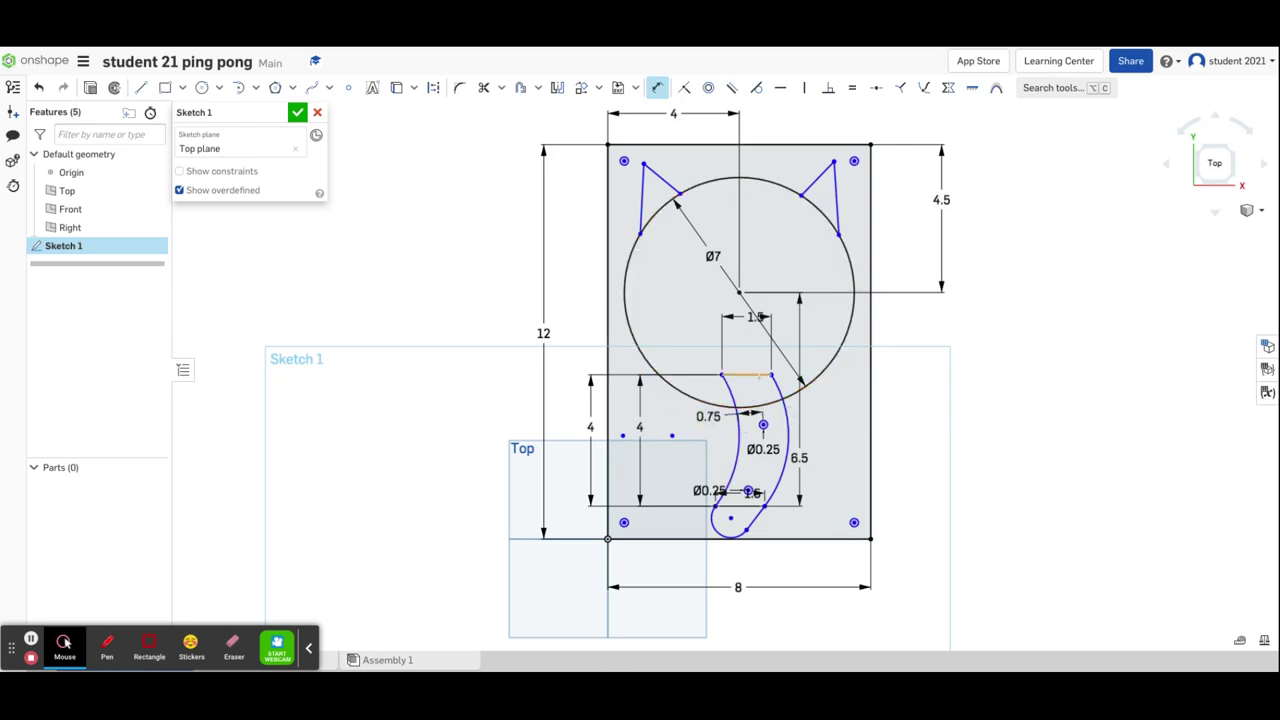
{"action": "left_click", "coordinate": [763, 425]}
{"action": "key", "text": "d"}
{"action": "left_click", "coordinate": [855, 428]}
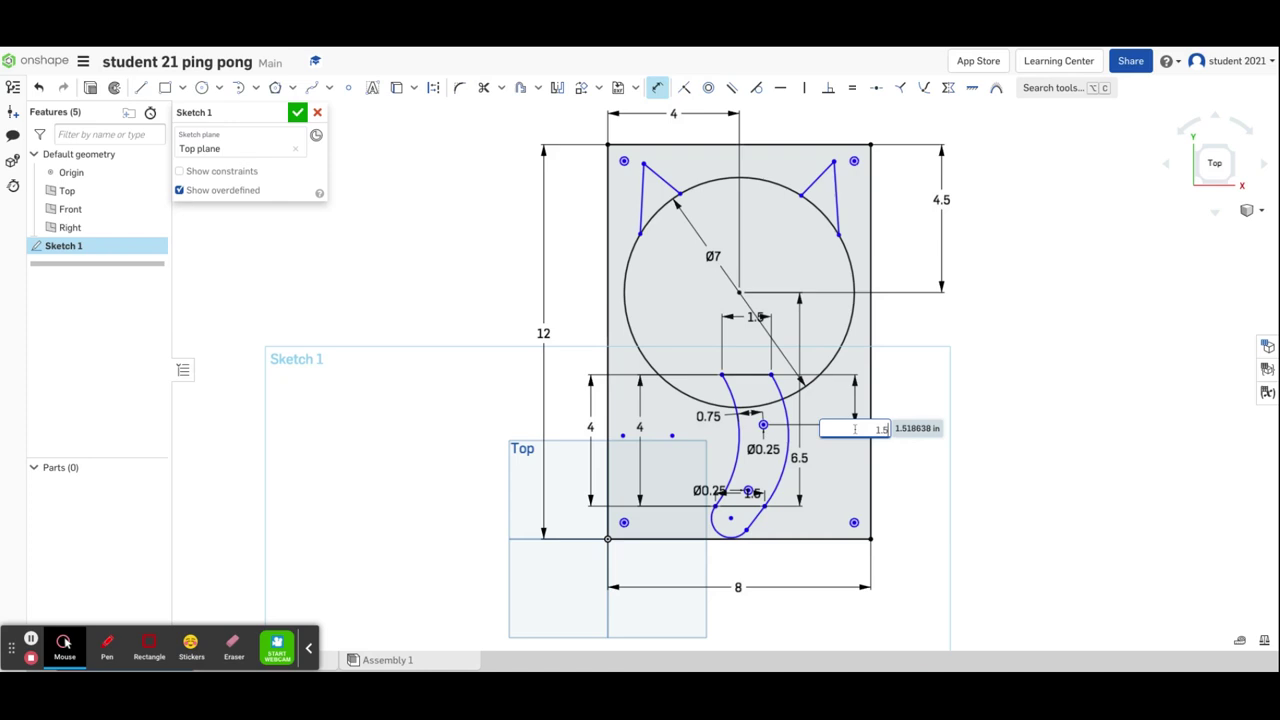
{"action": "type", "text": "1.5"}
{"action": "key", "text": "Return"}
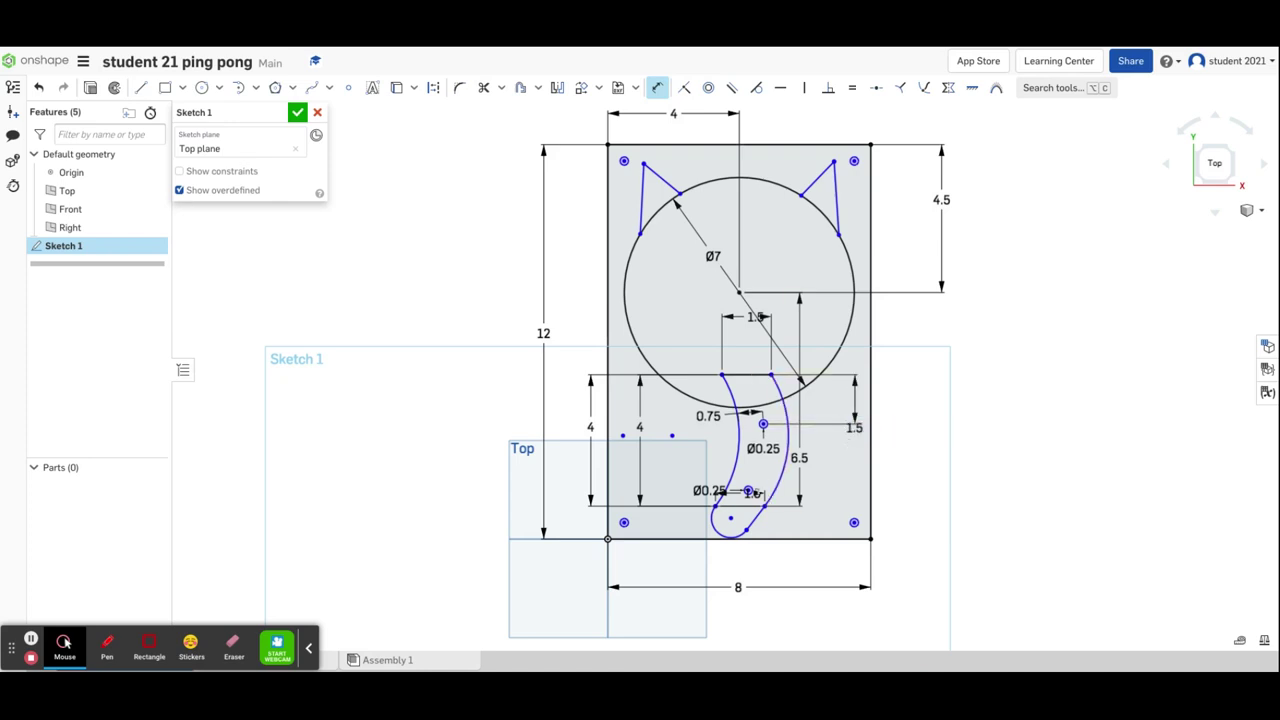
- Dimension the lower hole 0.75 from the handle's curved edge
{"action": "left_click", "coordinate": [731, 484]}
{"action": "left_click", "coordinate": [766, 494]}
{"action": "left_click", "coordinate": [726, 462]}
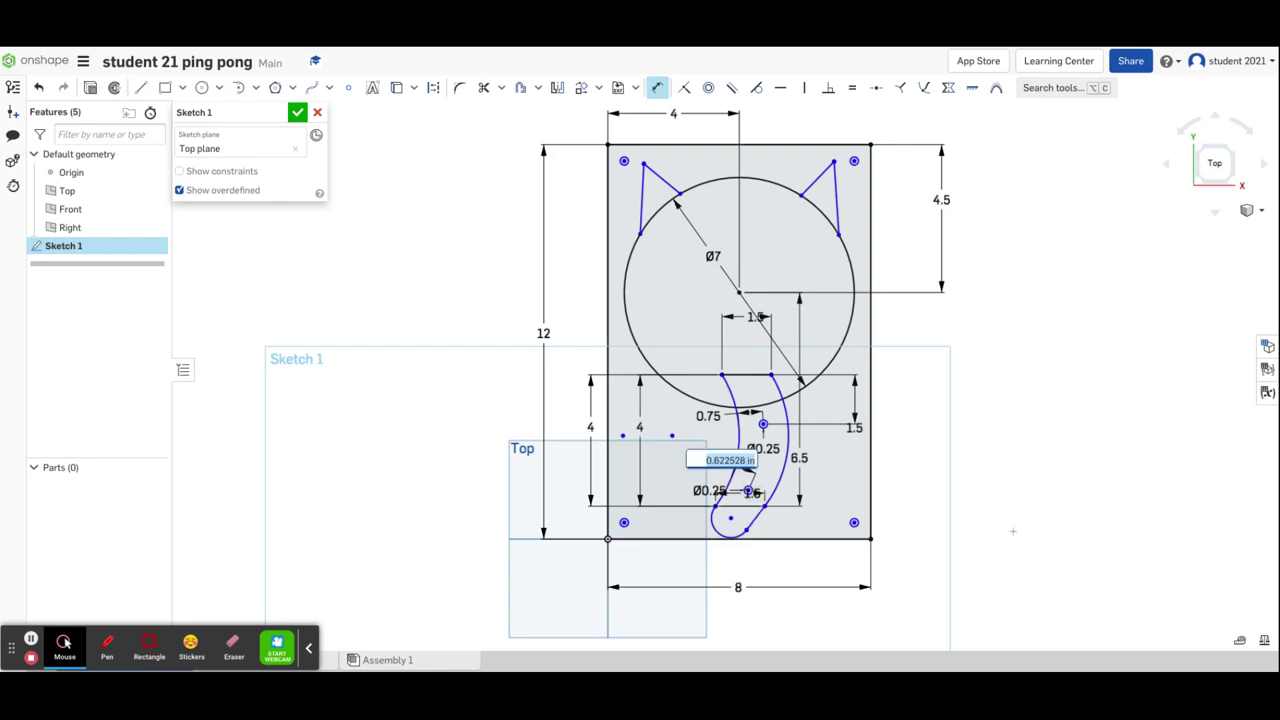
{"action": "key", "text": "BackSpace"}
{"action": "type", "text": ".75"}
{"action": "key", "text": "Return"}
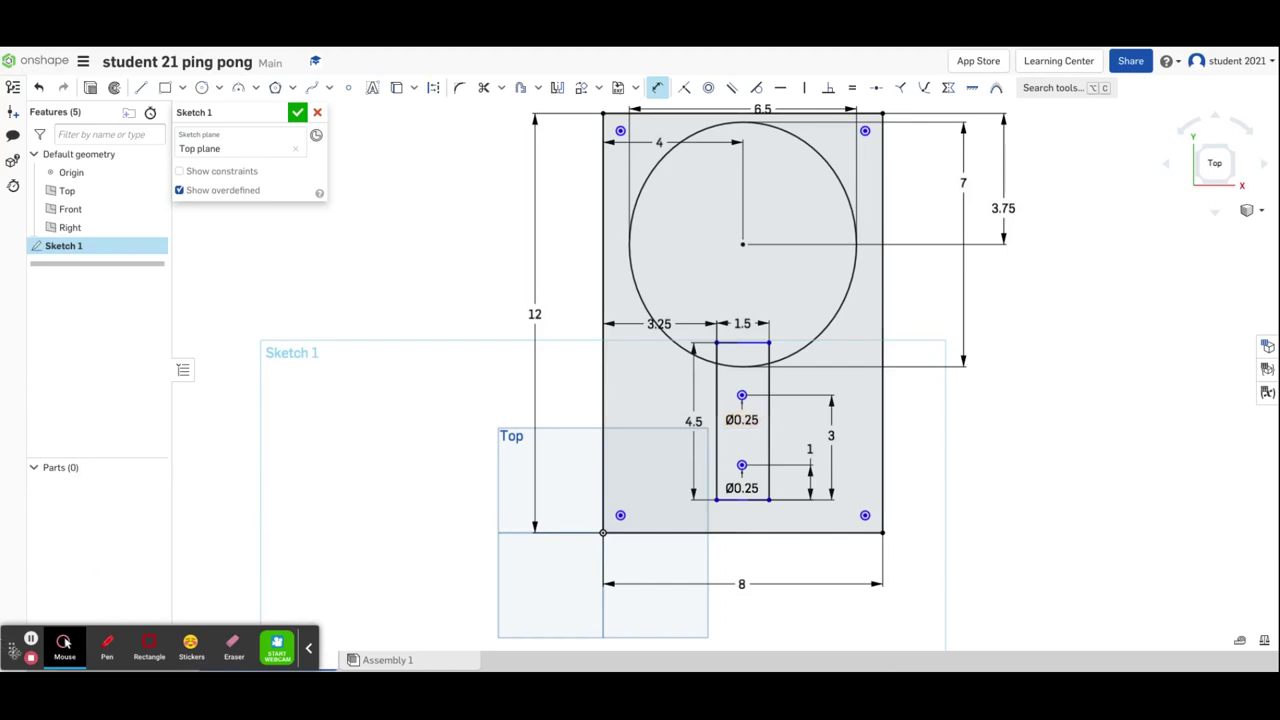
- Move to the Part Studio 1 Copy 1 studio
{"action": "mouse_move", "coordinate": [66, 644]}
{"action": "left_mouse_down"}
{"action": "mouse_move", "coordinate": [1023, 592]}
{"action": "mouse_move", "coordinate": [1024, 562]}
{"action": "mouse_move", "coordinate": [1002, 557]}
{"action": "left_mouse_up"}
{"action": "left_click", "coordinate": [135, 660]}
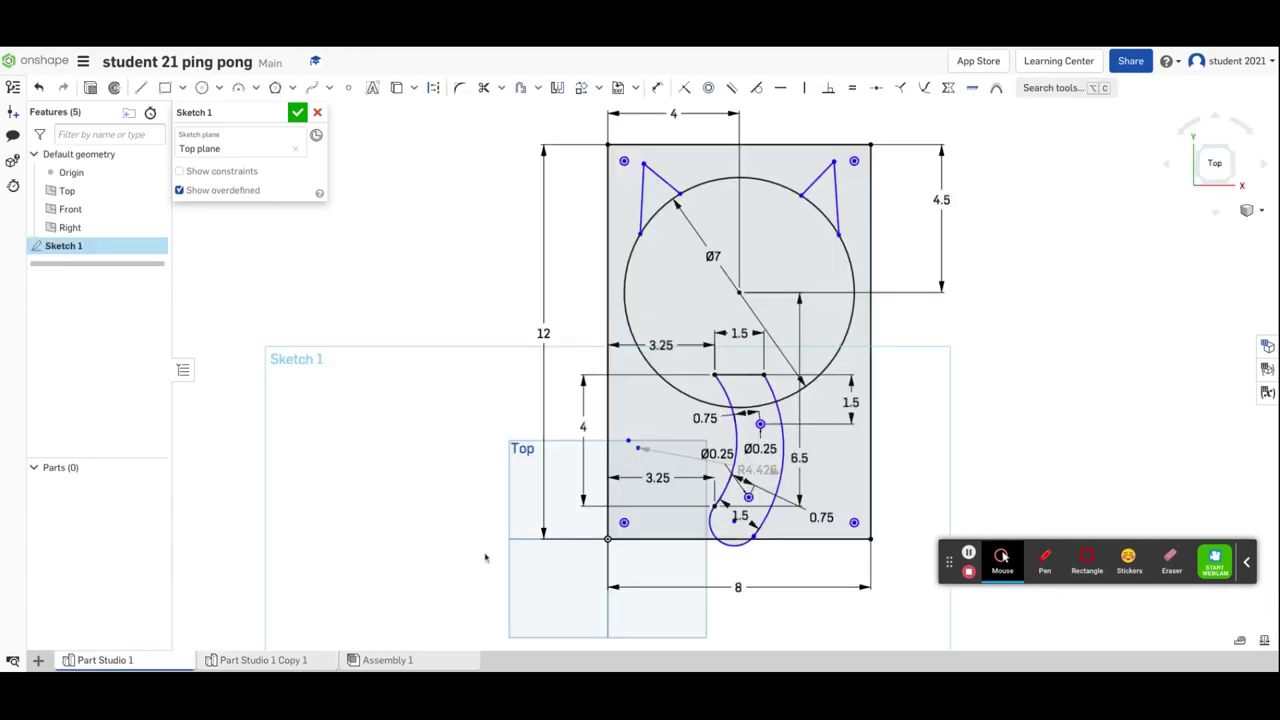
{"action": "left_click", "coordinate": [265, 660]}
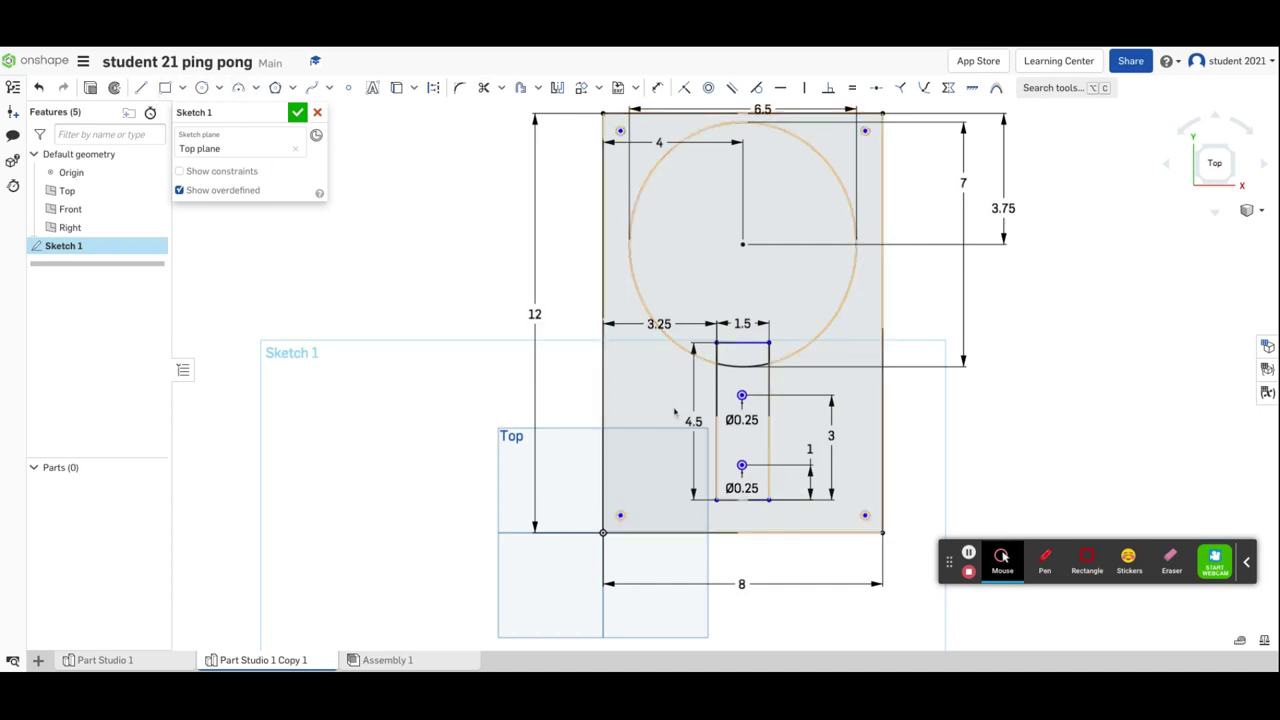
- Copy the rectangle with its two holes and paste the copy to its right, slightly lower
{"action": "left_click_drag", "start_coordinate": [693, 309], "coordinate": [791, 517]}
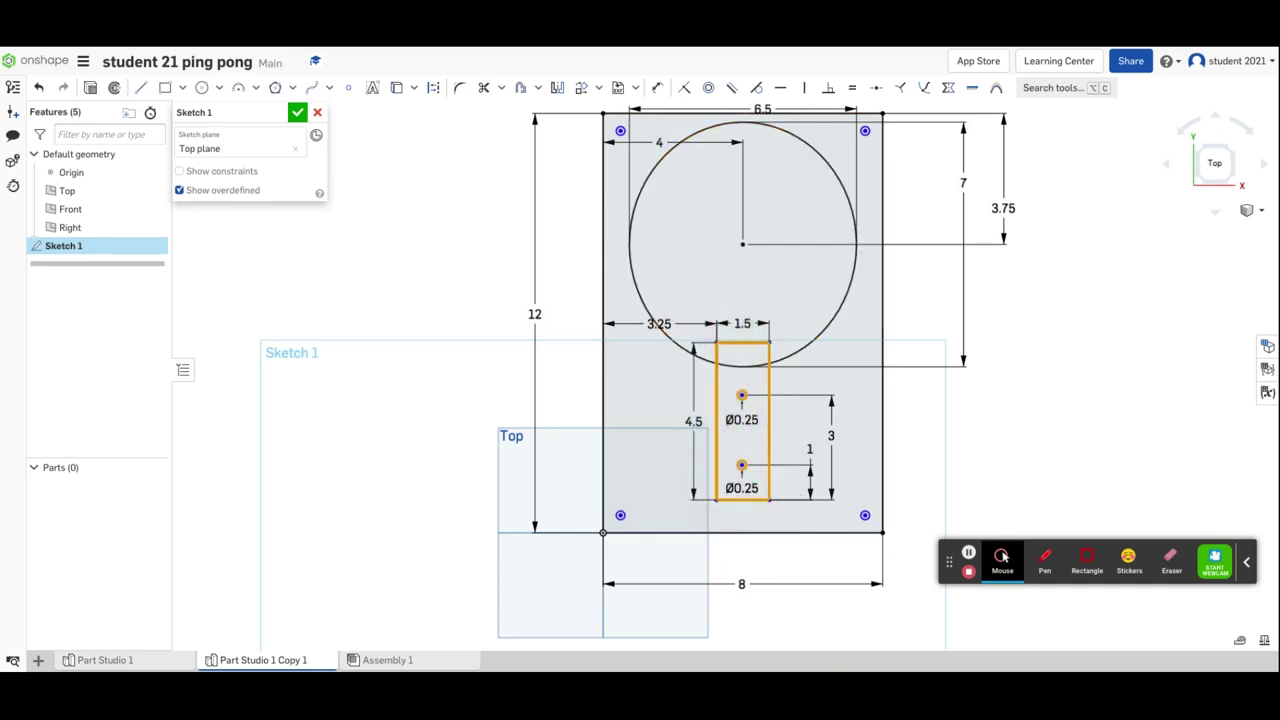
{"action": "right_click", "coordinate": [765, 452]}
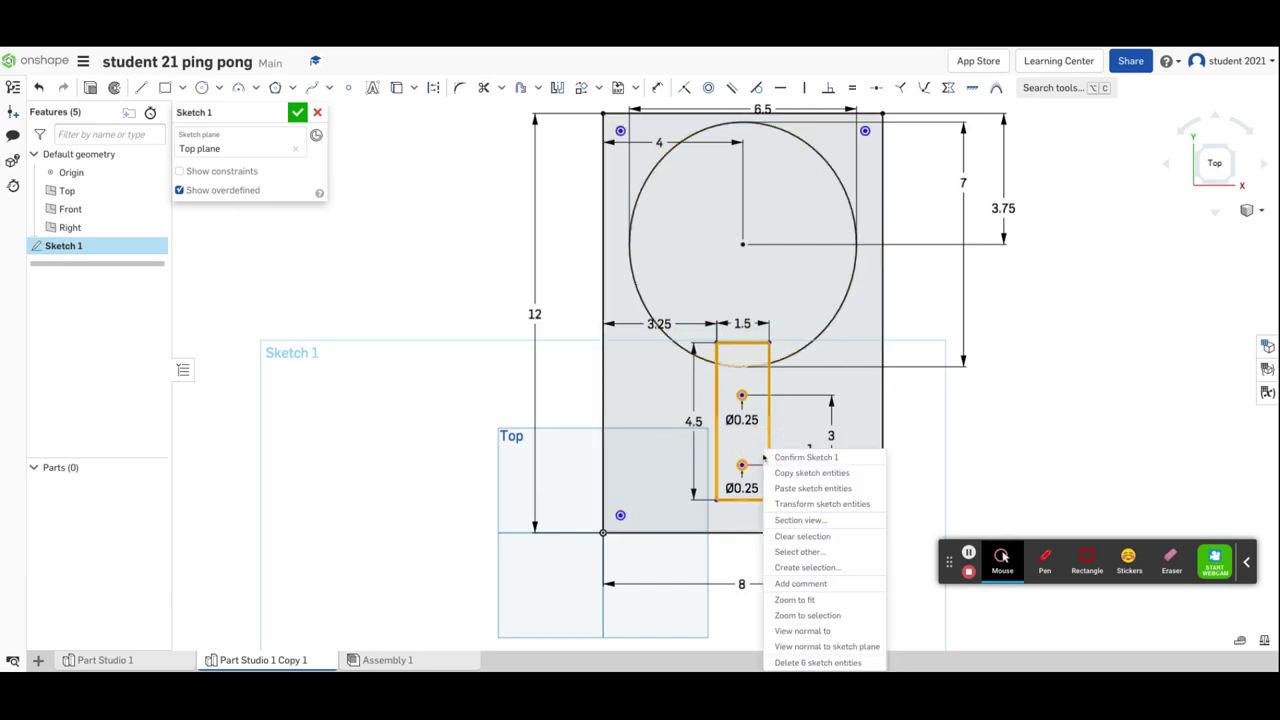
{"action": "left_click", "coordinate": [825, 473]}
{"action": "right_click", "coordinate": [810, 388]}
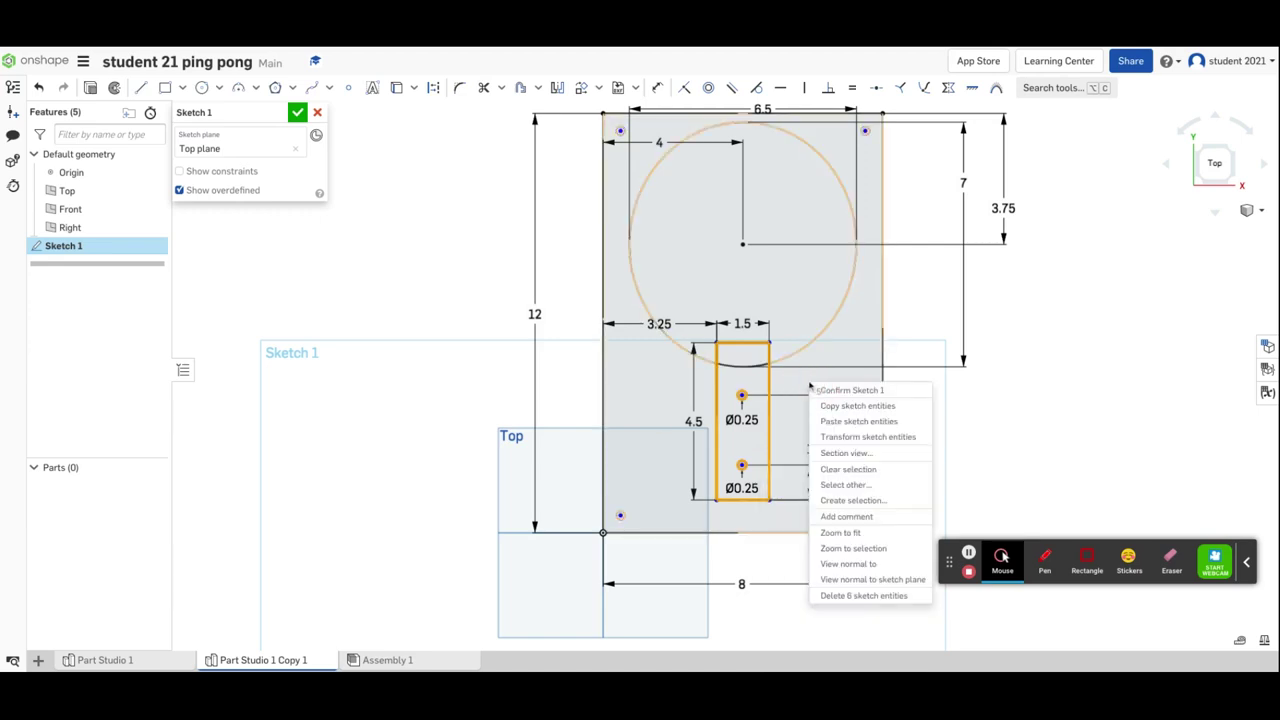
{"action": "left_click", "coordinate": [830, 425]}
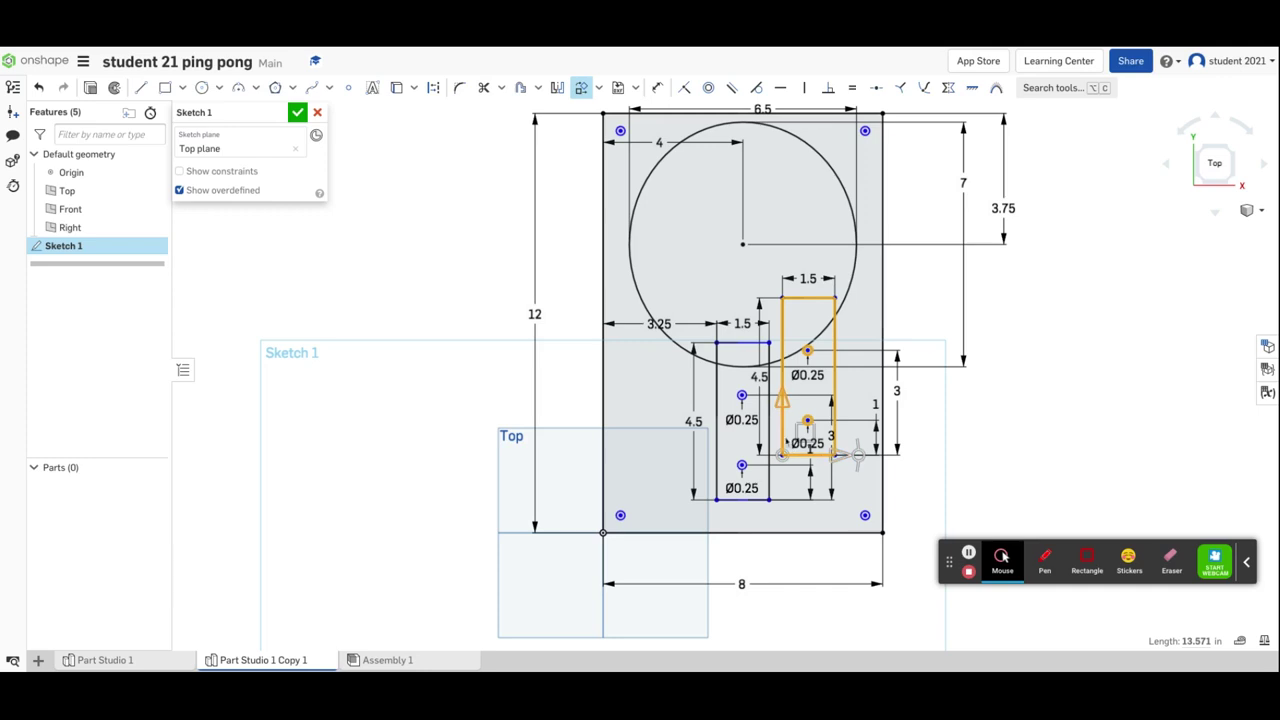
{"action": "left_click_drag", "start_coordinate": [784, 403], "coordinate": [789, 476]}
{"action": "left_click_drag", "start_coordinate": [836, 520], "coordinate": [866, 519]}
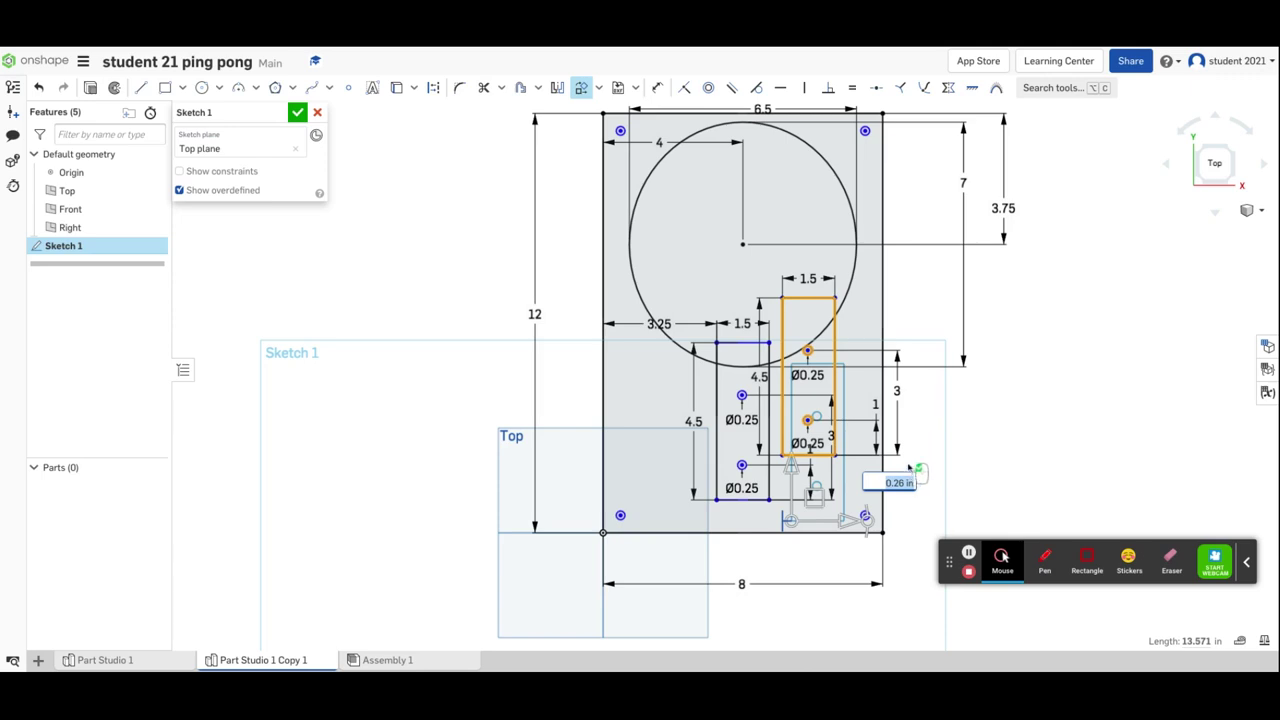
{"action": "scroll", "coordinate": [910, 465], "scroll_direction": "down", "scroll_amount": 1}
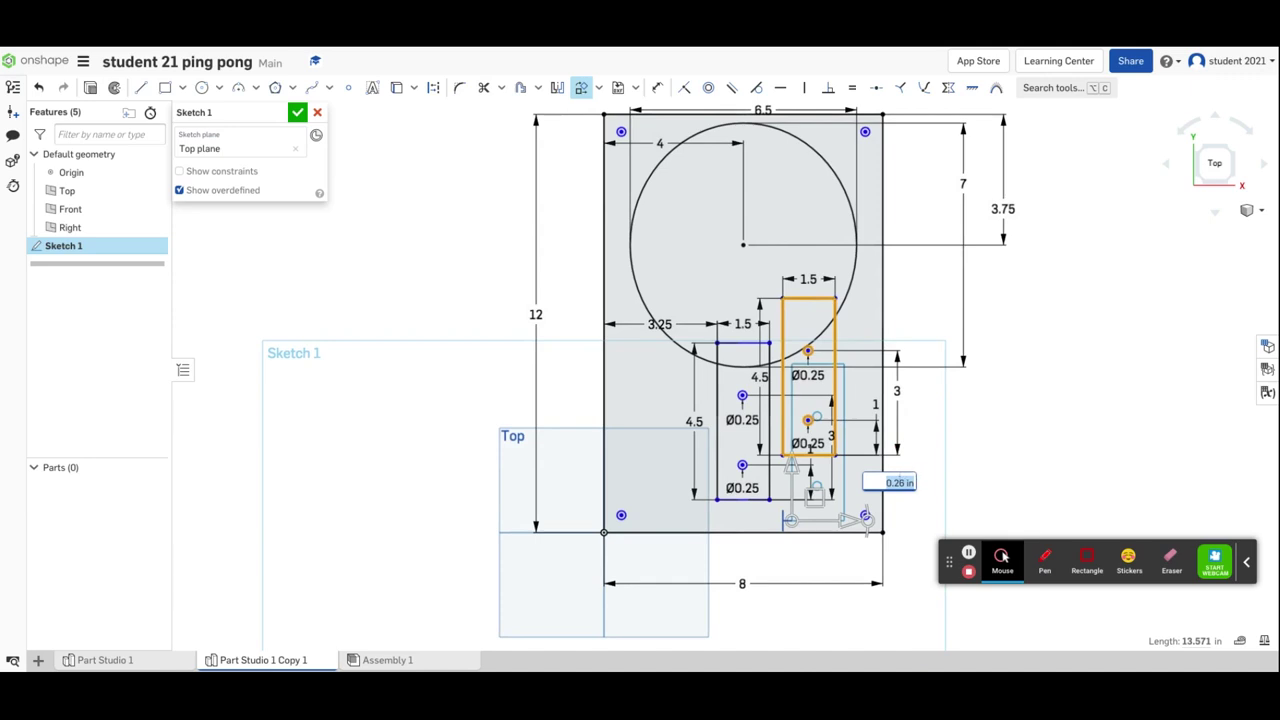
{"action": "key", "text": "ctrl+z"}
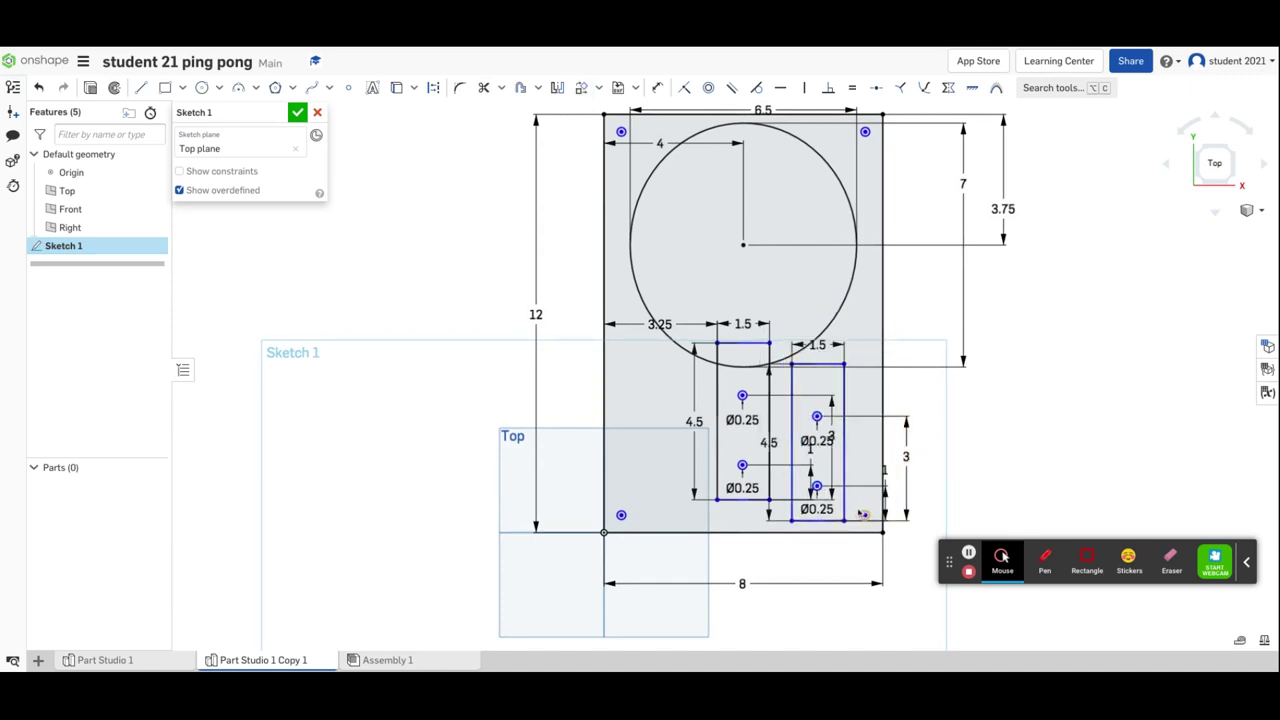
- Paste a third holed rectangle and move it left and down along the blade's bottom edge
{"action": "right_click", "coordinate": [638, 386]}
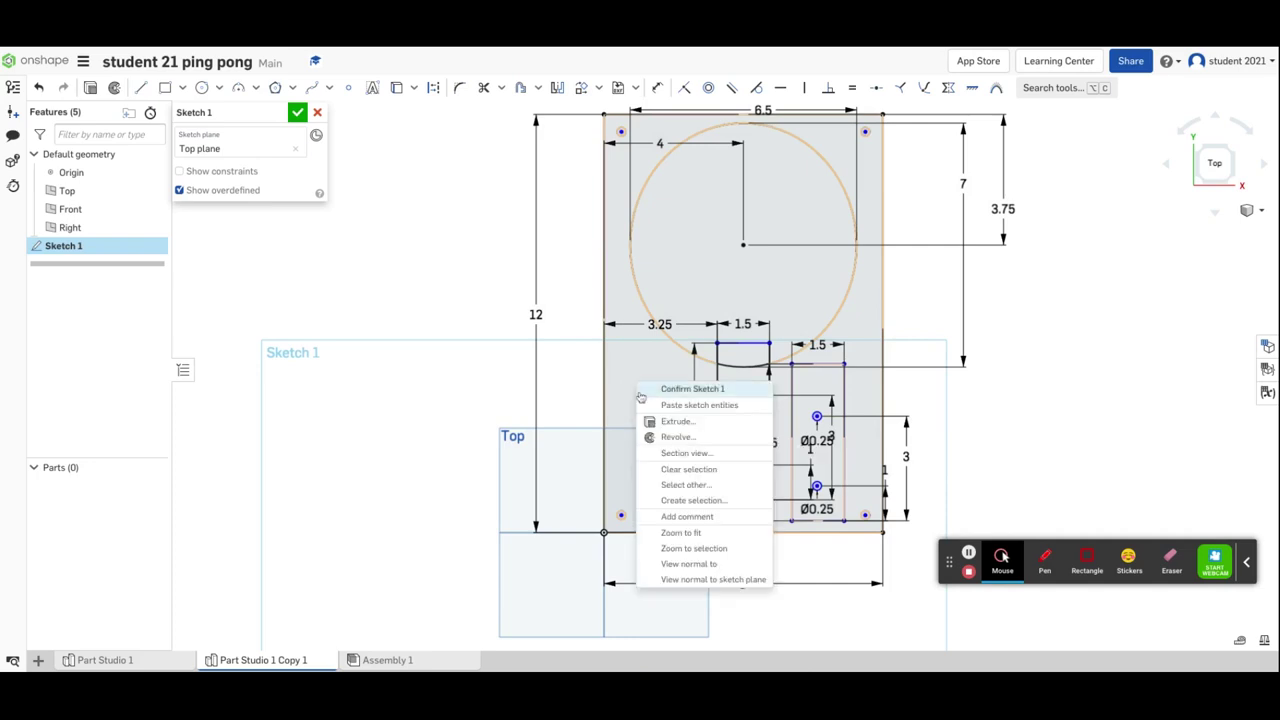
{"action": "left_click", "coordinate": [660, 404]}
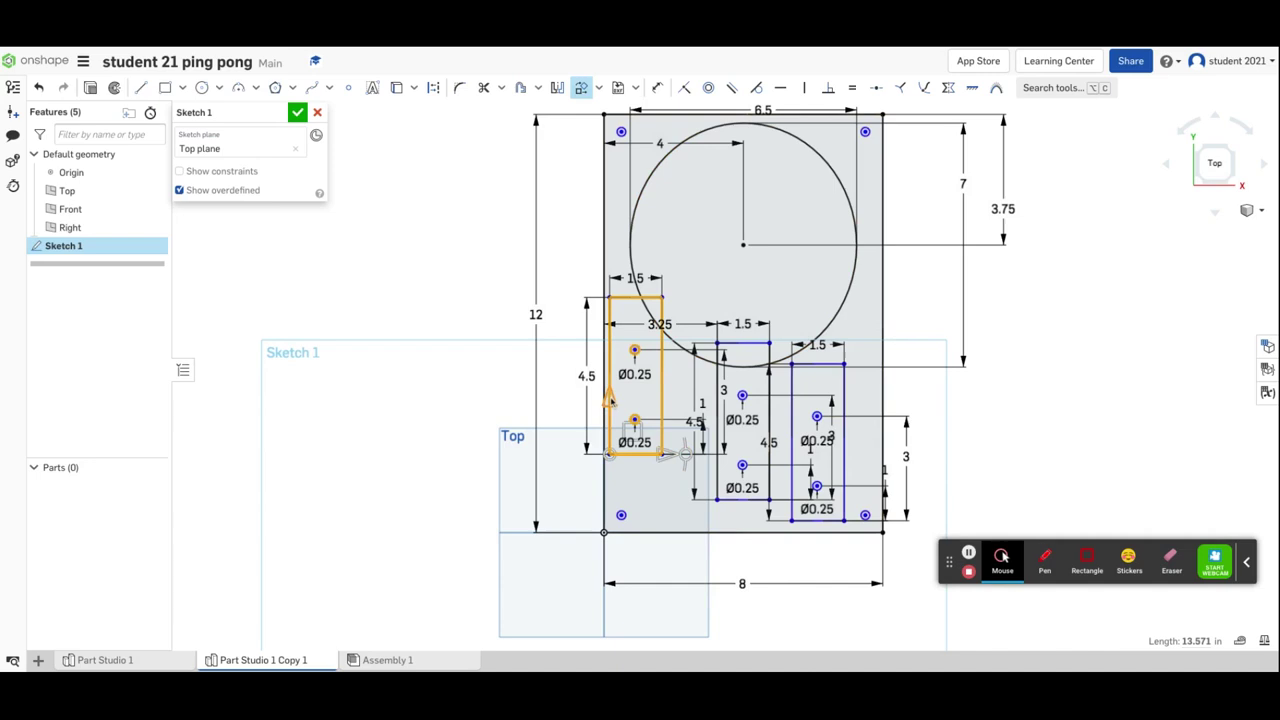
{"action": "mouse_move", "coordinate": [610, 400]}
{"action": "left_mouse_down"}
{"action": "mouse_move", "coordinate": [611, 434]}
{"action": "mouse_move", "coordinate": [640, 478]}
{"action": "mouse_move", "coordinate": [690, 506]}
{"action": "mouse_move", "coordinate": [657, 484]}
{"action": "mouse_move", "coordinate": [636, 440]}
{"action": "mouse_move", "coordinate": [656, 470]}
{"action": "left_mouse_up"}
{"action": "left_click_drag", "start_coordinate": [692, 514], "coordinate": [692, 518]}
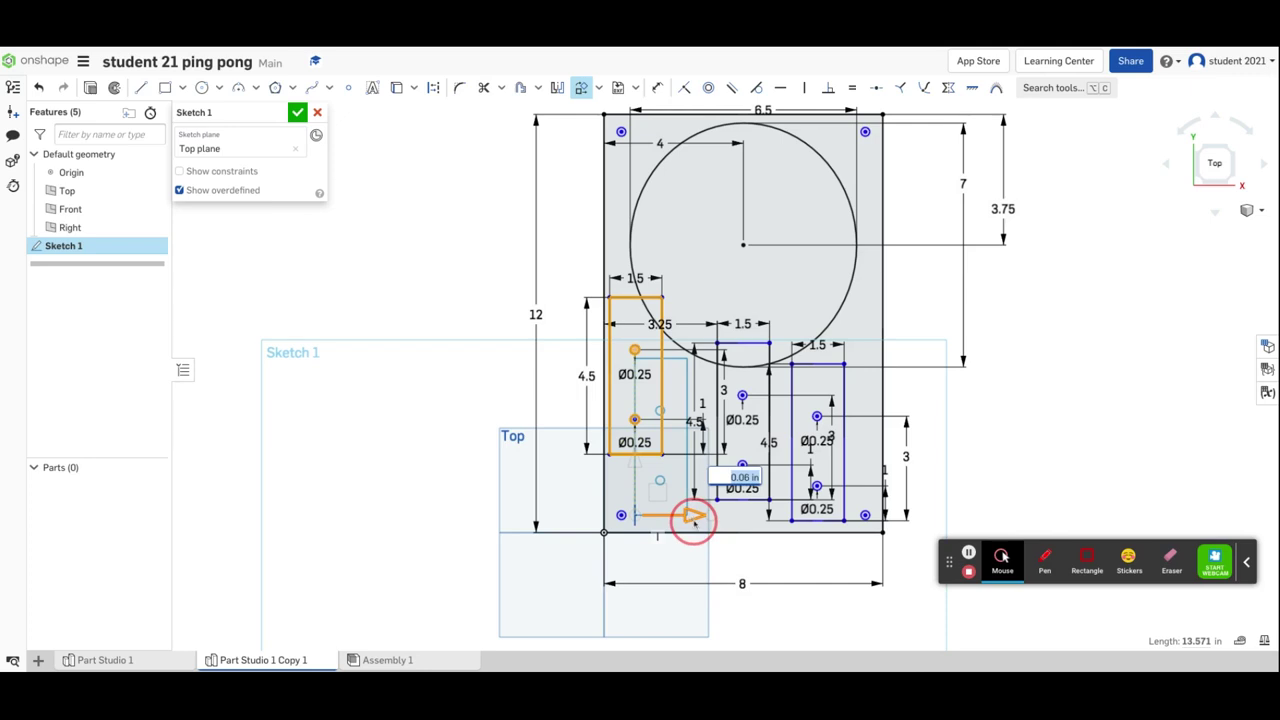
{"action": "left_click_drag", "start_coordinate": [634, 460], "coordinate": [640, 480]}
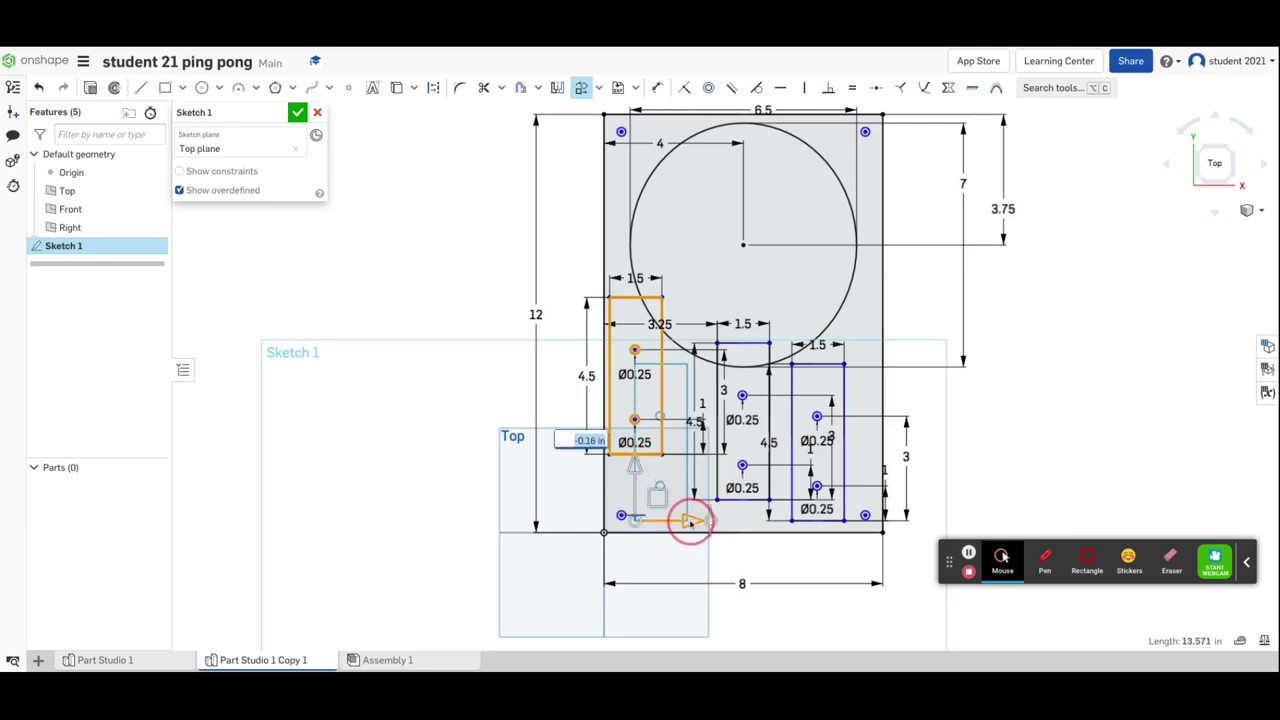
{"action": "left_click_drag", "start_coordinate": [690, 522], "coordinate": [691, 521]}
{"action": "left_click", "coordinate": [737, 483]}
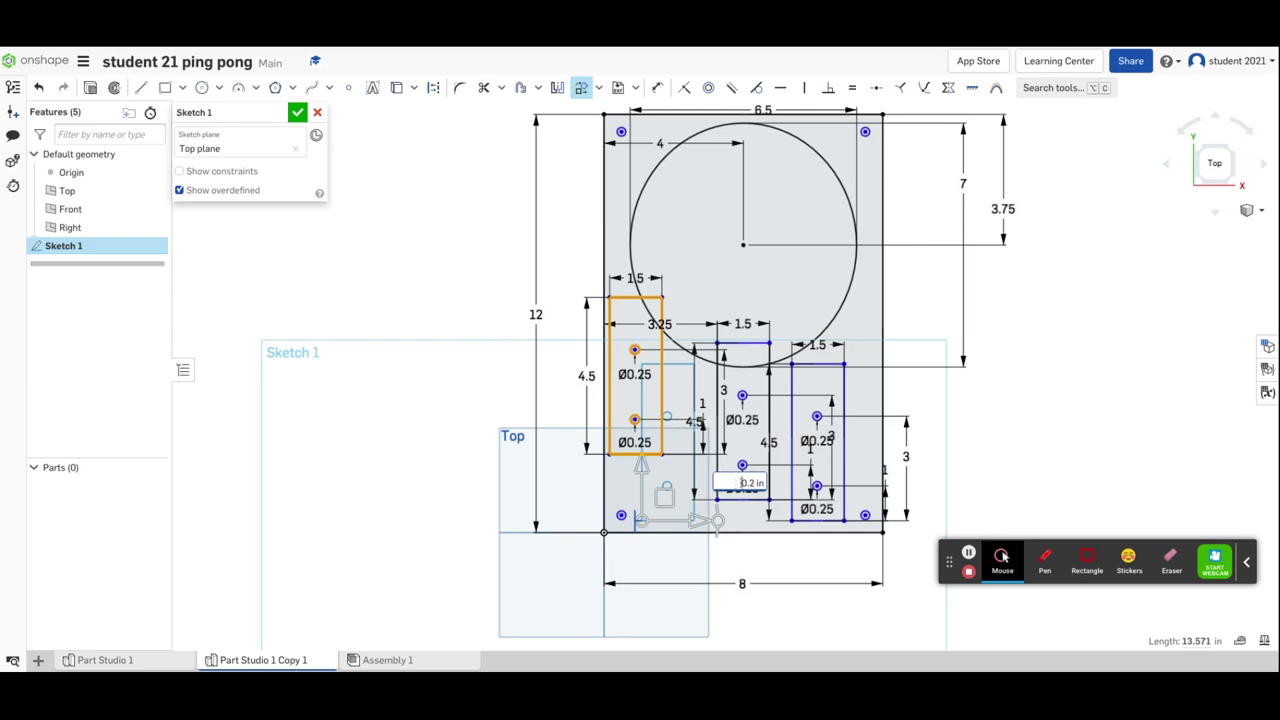
{"action": "left_click", "coordinate": [741, 485]}
{"action": "left_click_drag", "start_coordinate": [741, 485], "coordinate": [732, 482]}
{"action": "left_click", "coordinate": [1024, 488]}
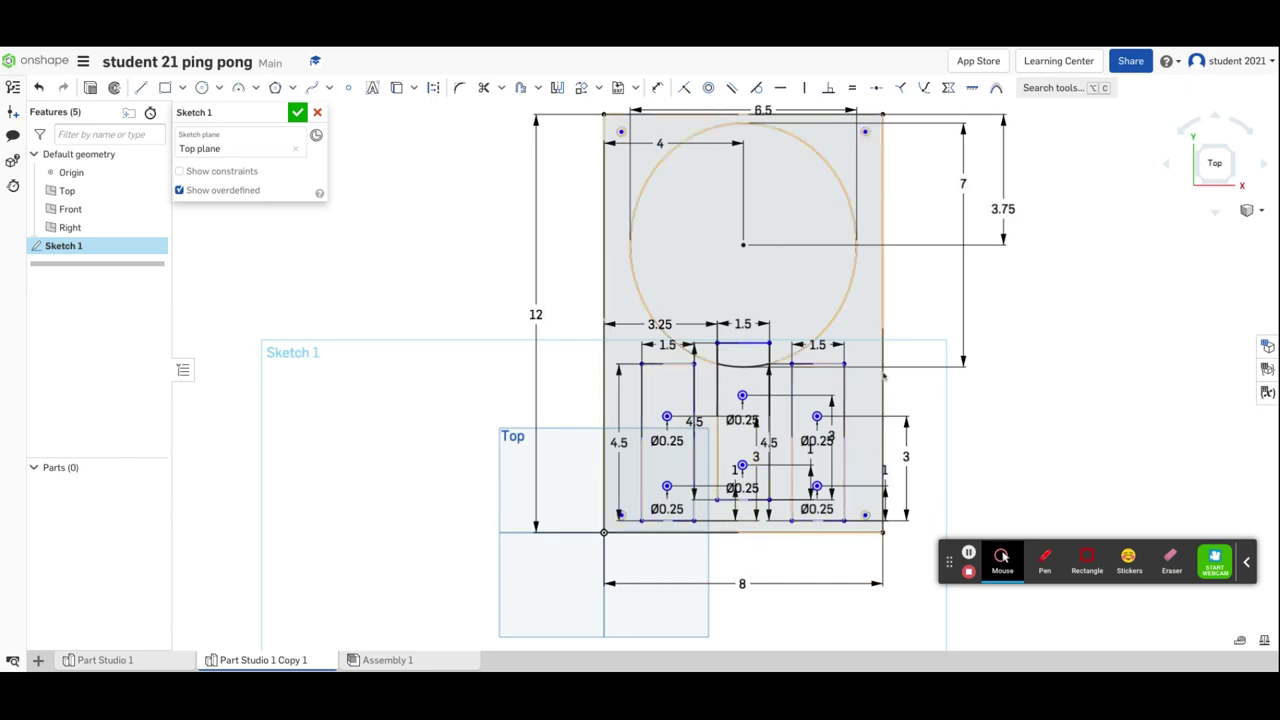
- Reopen Sketch 1 and trim the circle arc inside the middle rectangle
{"action": "left_click", "coordinate": [296, 113]}
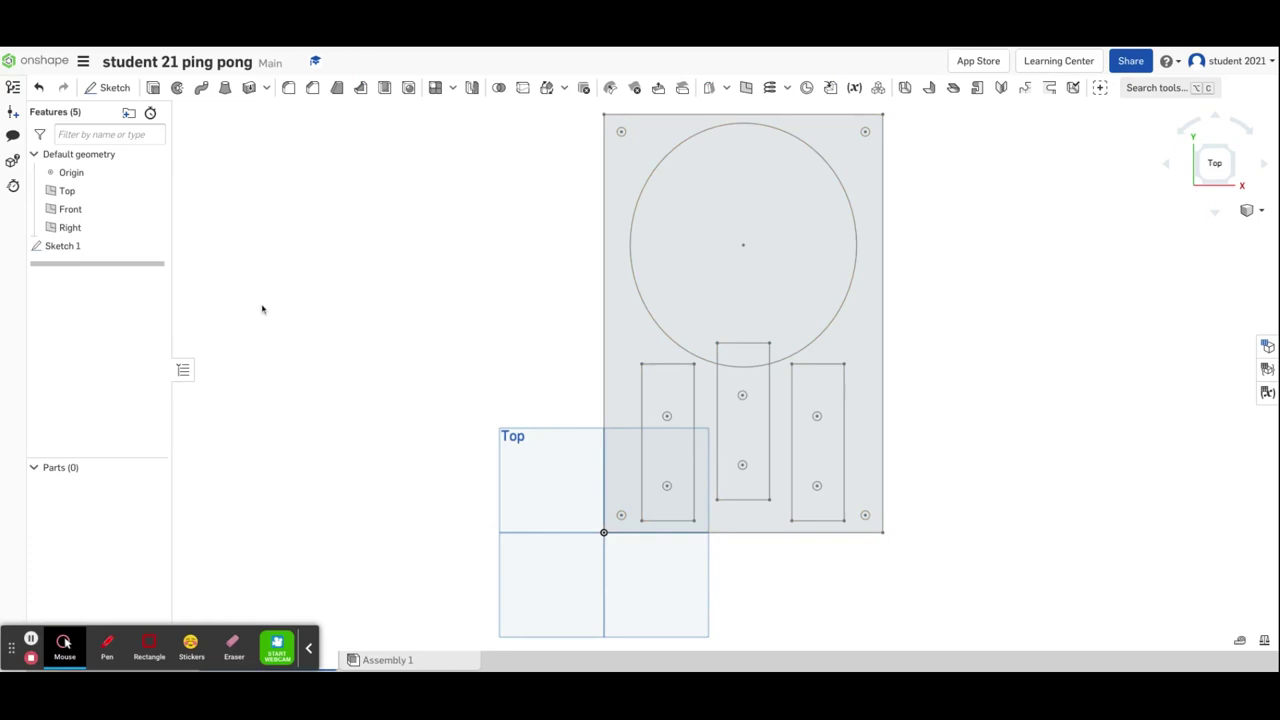
{"action": "left_click", "coordinate": [72, 246]}
{"action": "double_click", "coordinate": [72, 246]}
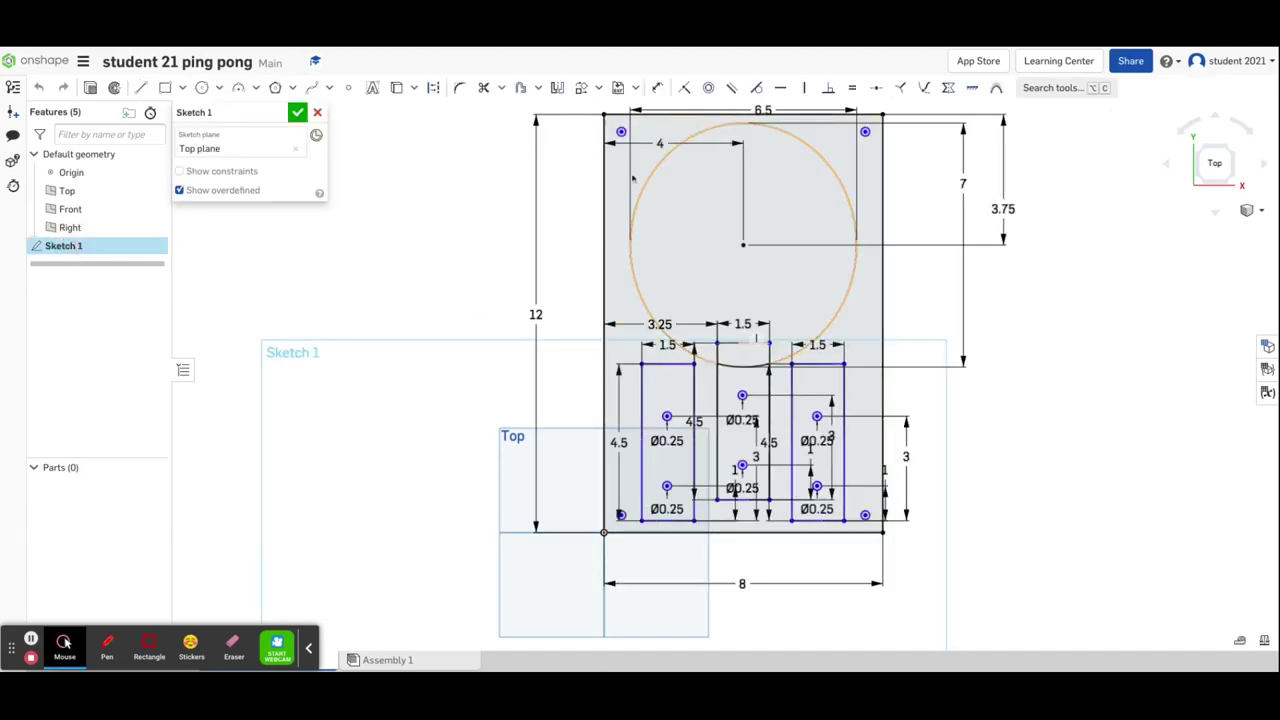
{"action": "left_click", "coordinate": [483, 87]}
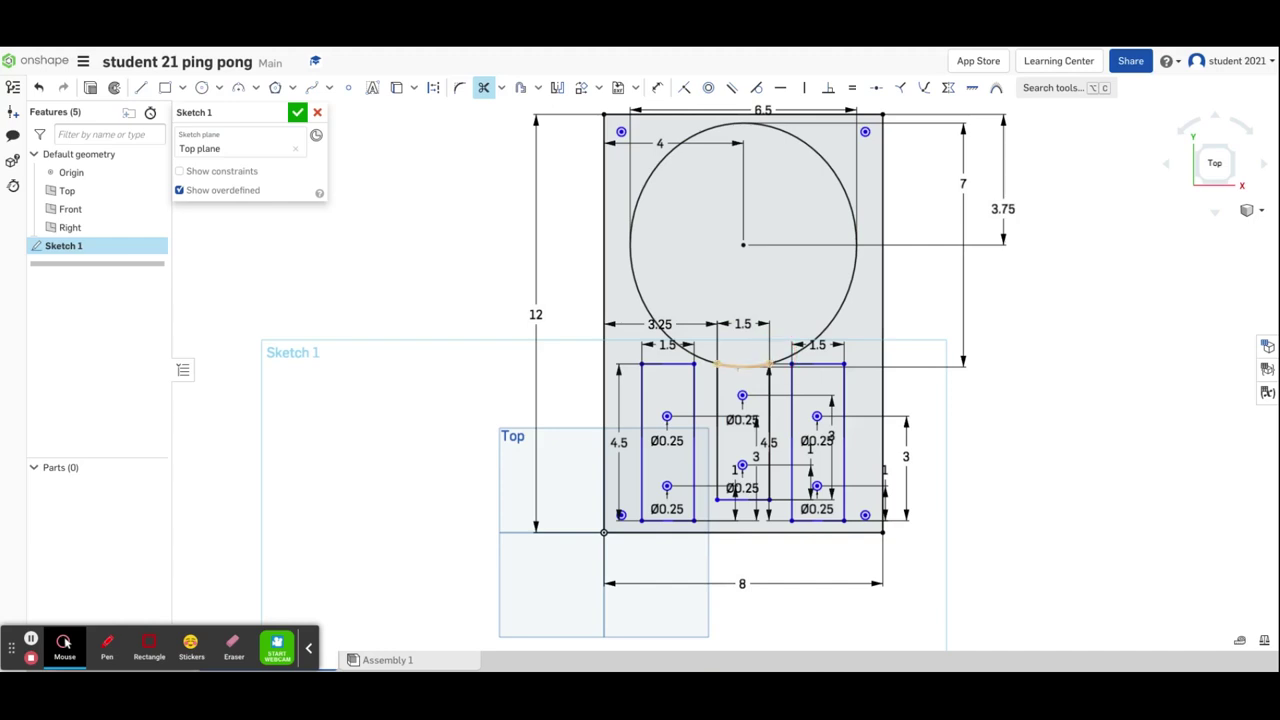
{"action": "left_click", "coordinate": [742, 366]}
- Fillet the left neck corner between circle and handle with radius 1
{"action": "left_click", "coordinate": [485, 88]}
{"action": "left_click", "coordinate": [461, 90]}
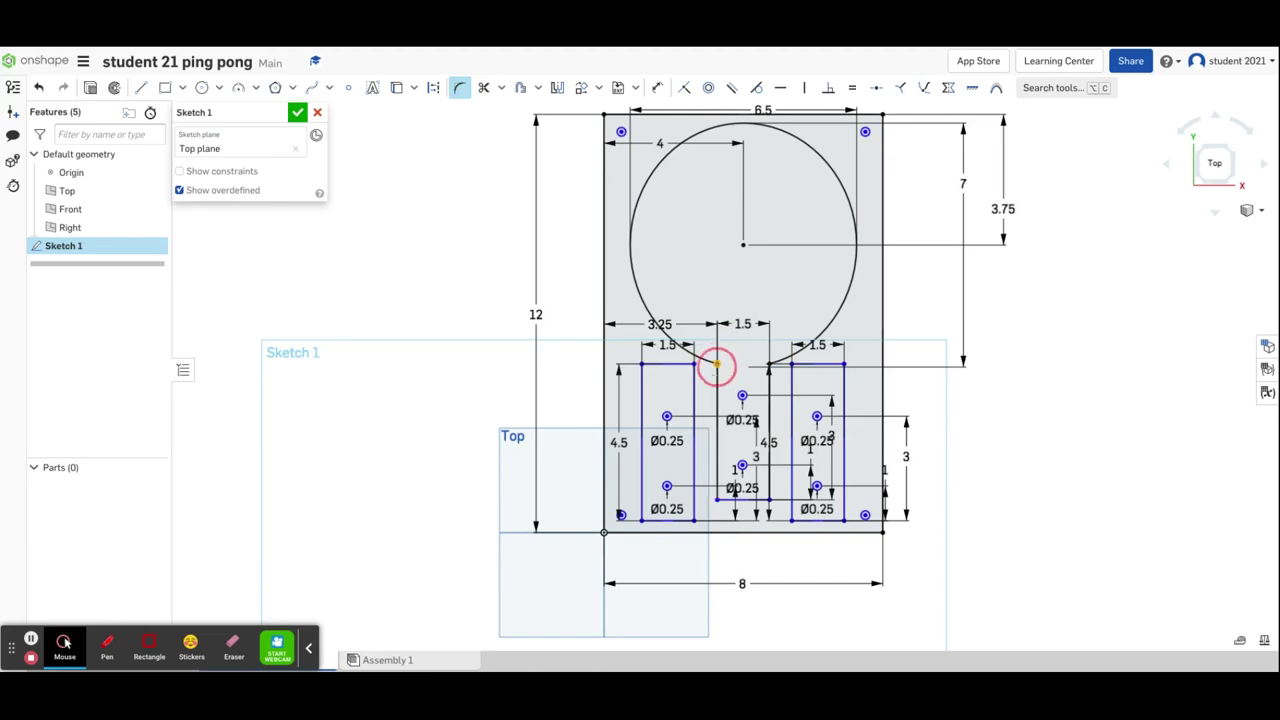
{"action": "left_click", "coordinate": [716, 364]}
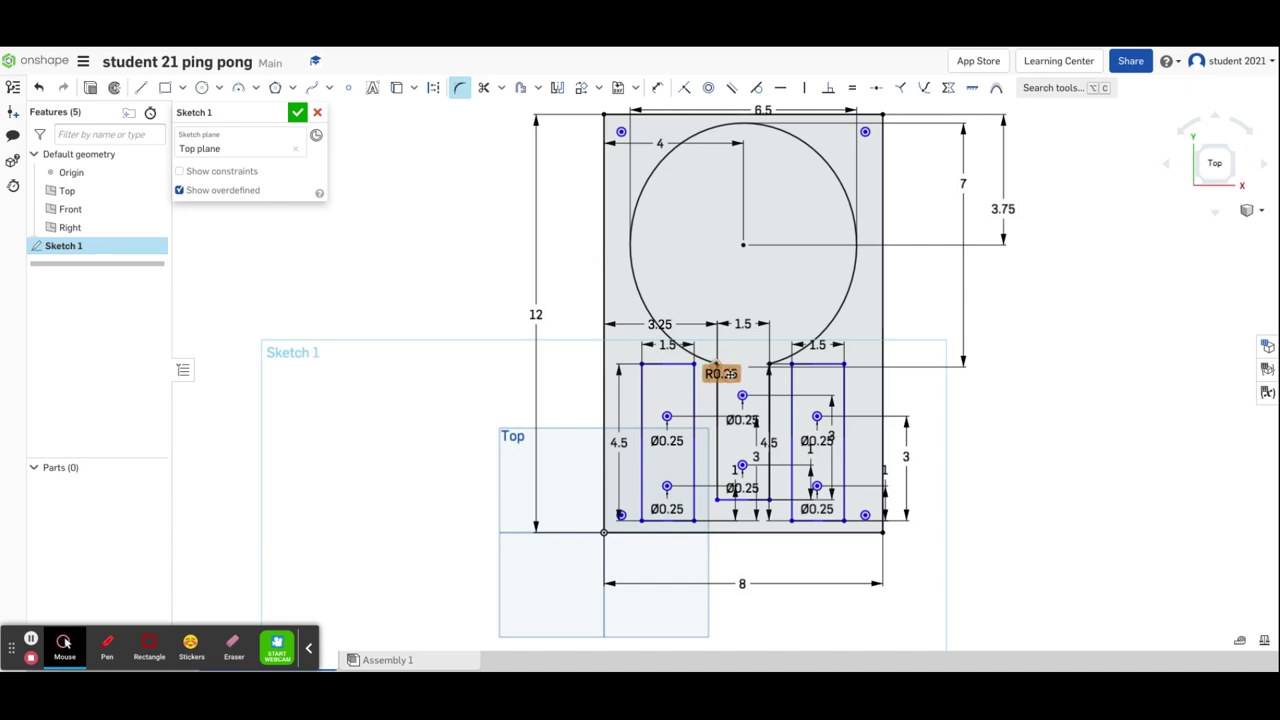
{"action": "double_click", "coordinate": [720, 372]}
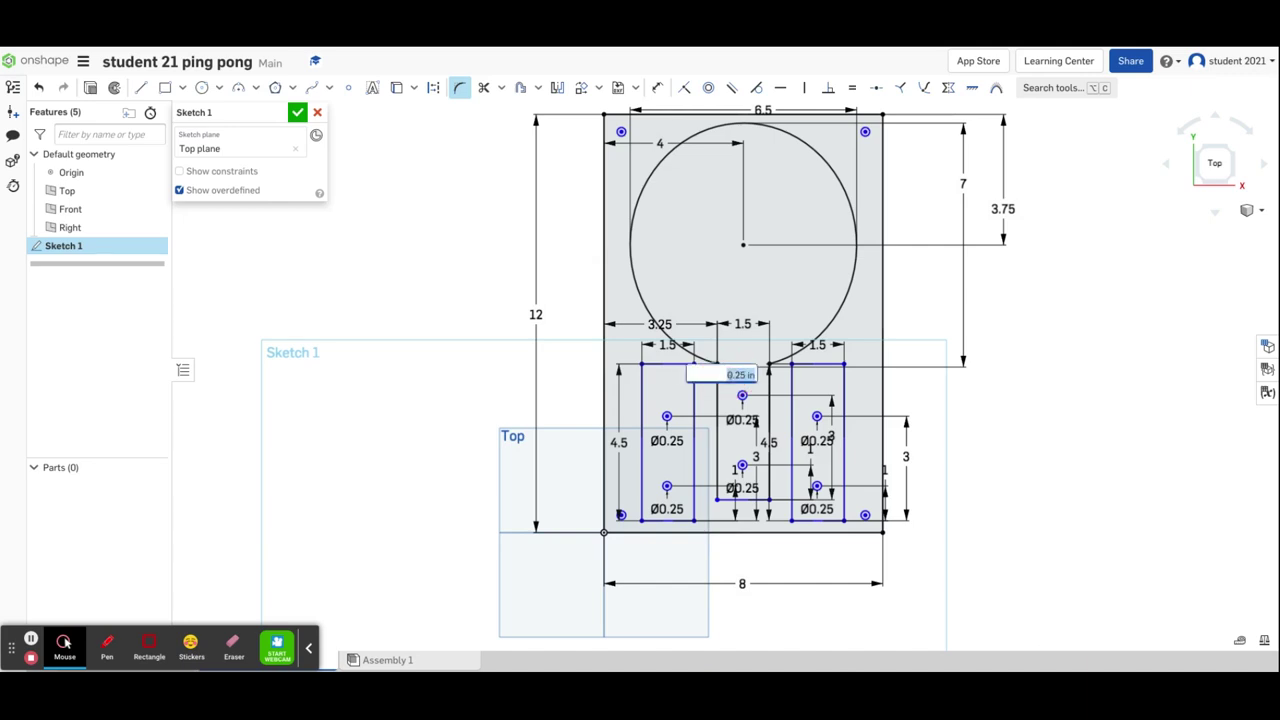
{"action": "type", "text": "1"}
{"action": "key", "text": "Return"}
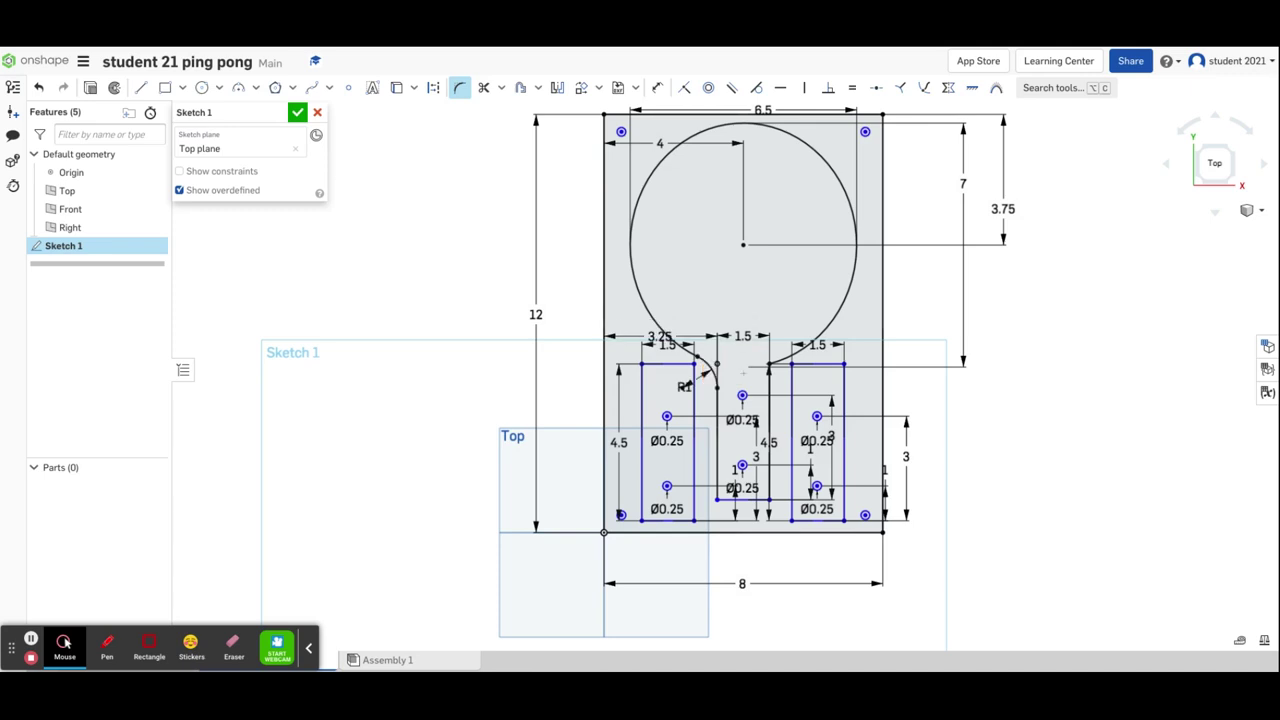
- Fillet the right neck corner with R1, undoing a stray extra fillet
{"action": "left_click", "coordinate": [770, 362]}
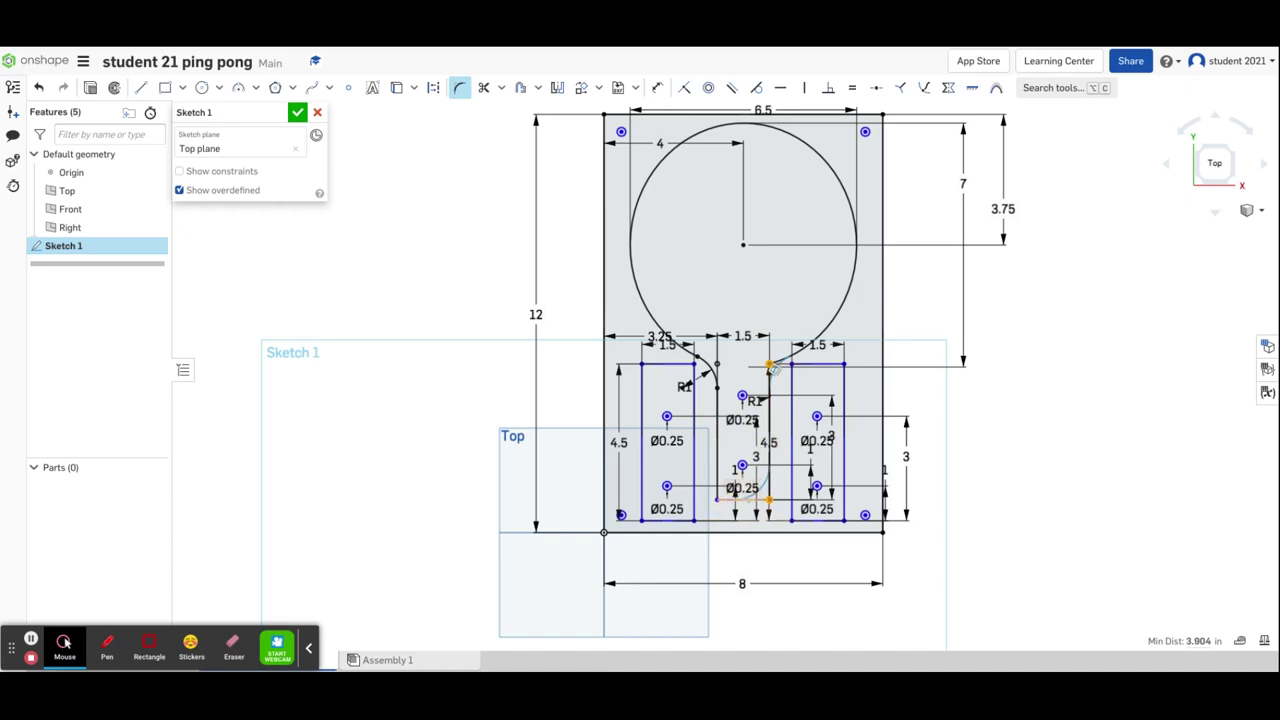
{"action": "left_click", "coordinate": [771, 367]}
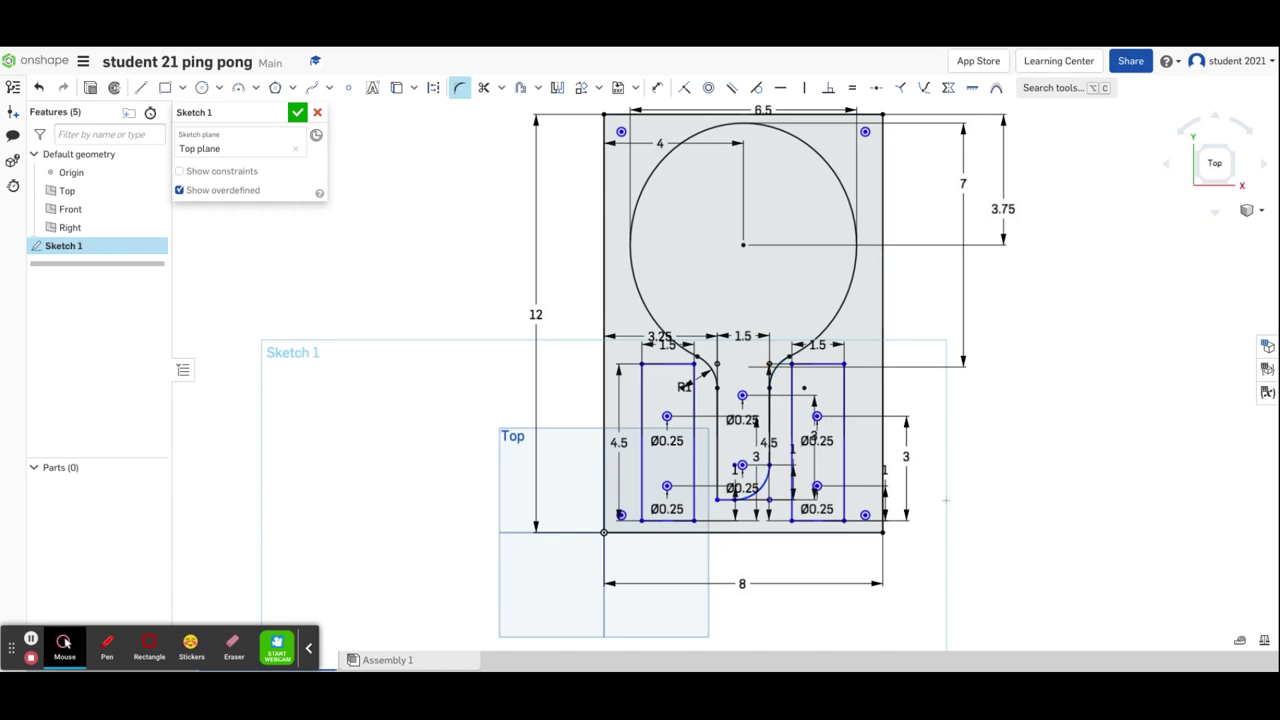
{"action": "key", "text": "Escape"}
{"action": "key", "text": "ctrl+z"}
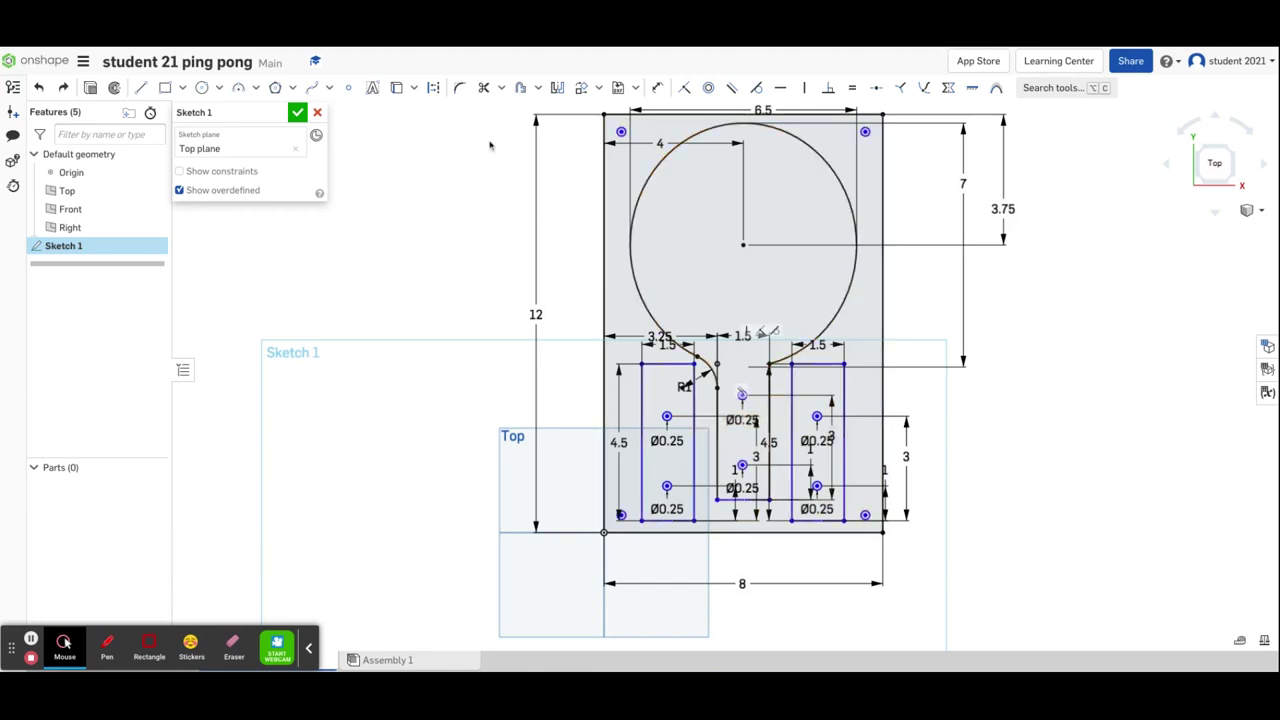
{"action": "left_click", "coordinate": [459, 87]}
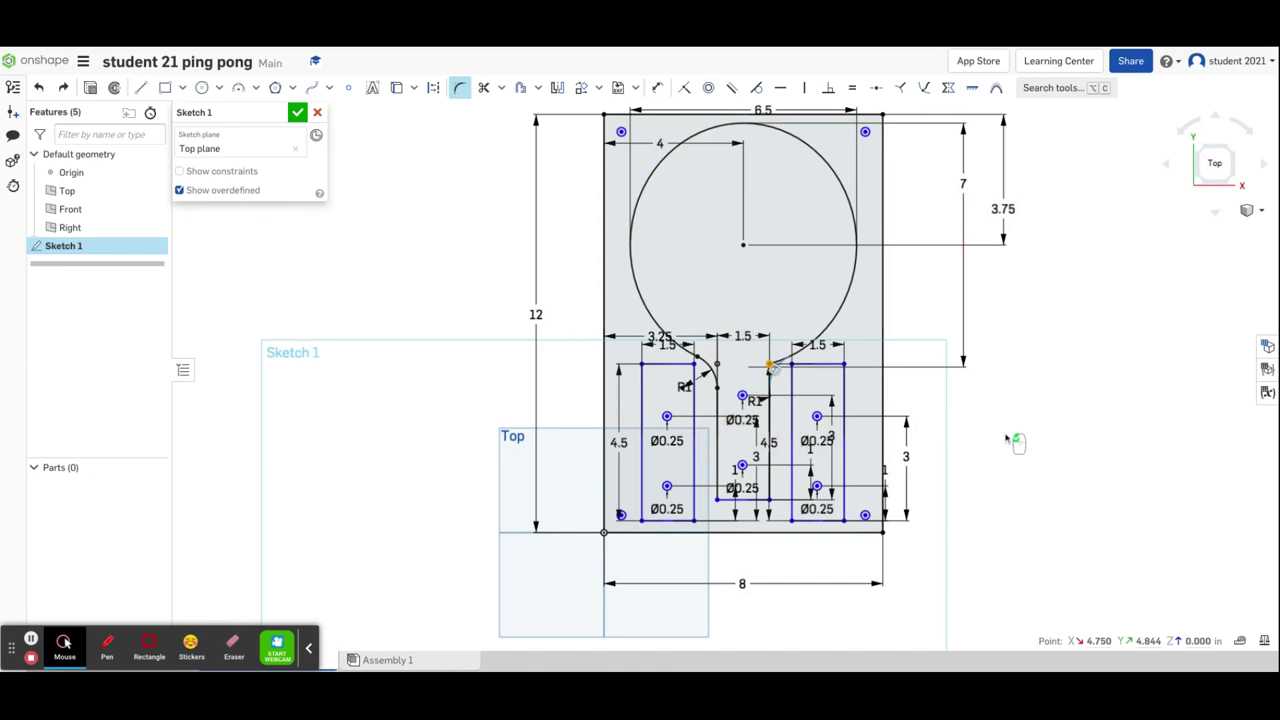
{"action": "left_click", "coordinate": [770, 367]}
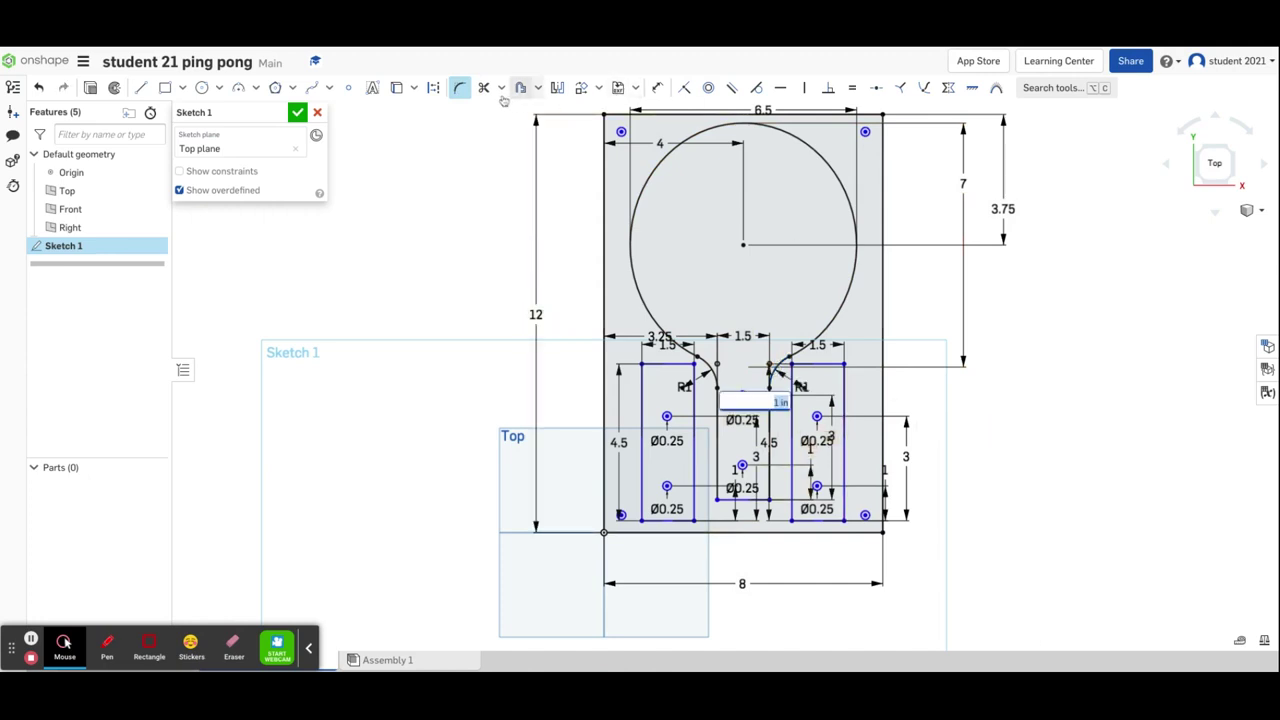
- Round a bottom corner of the left handle piece with a 0.25 fillet
{"action": "left_click", "coordinate": [461, 95]}
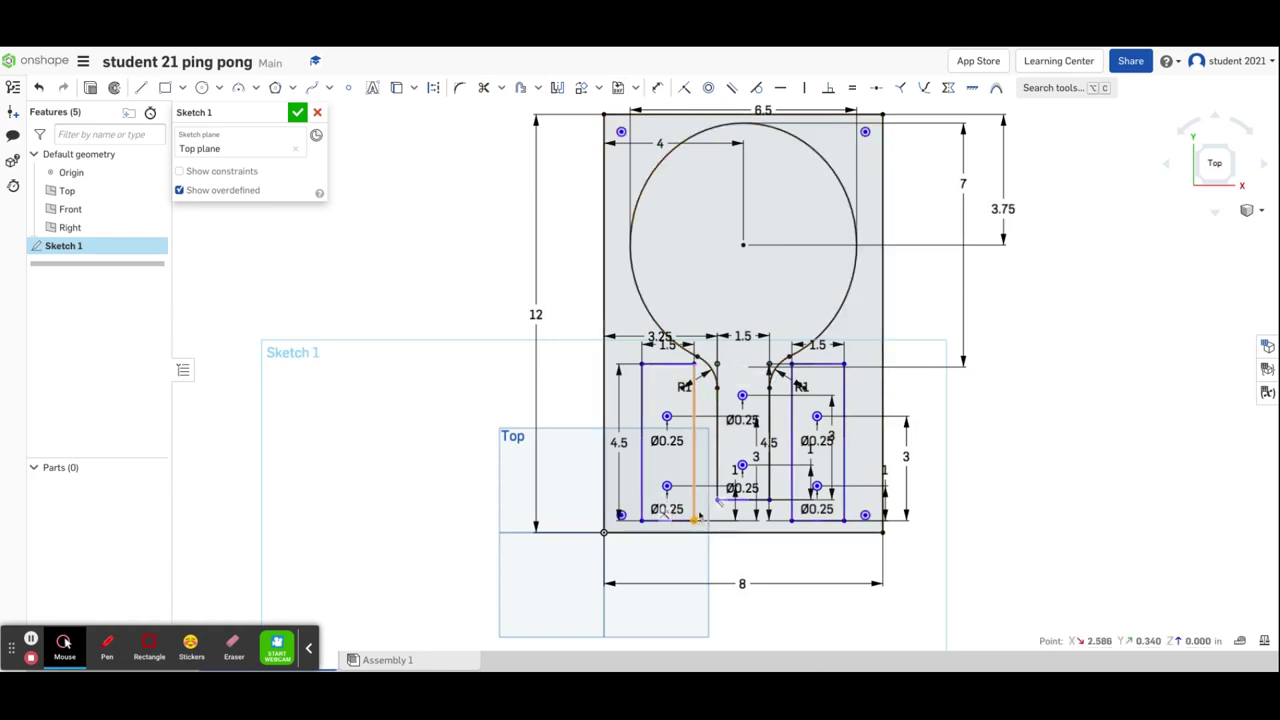
{"action": "left_click", "coordinate": [457, 88]}
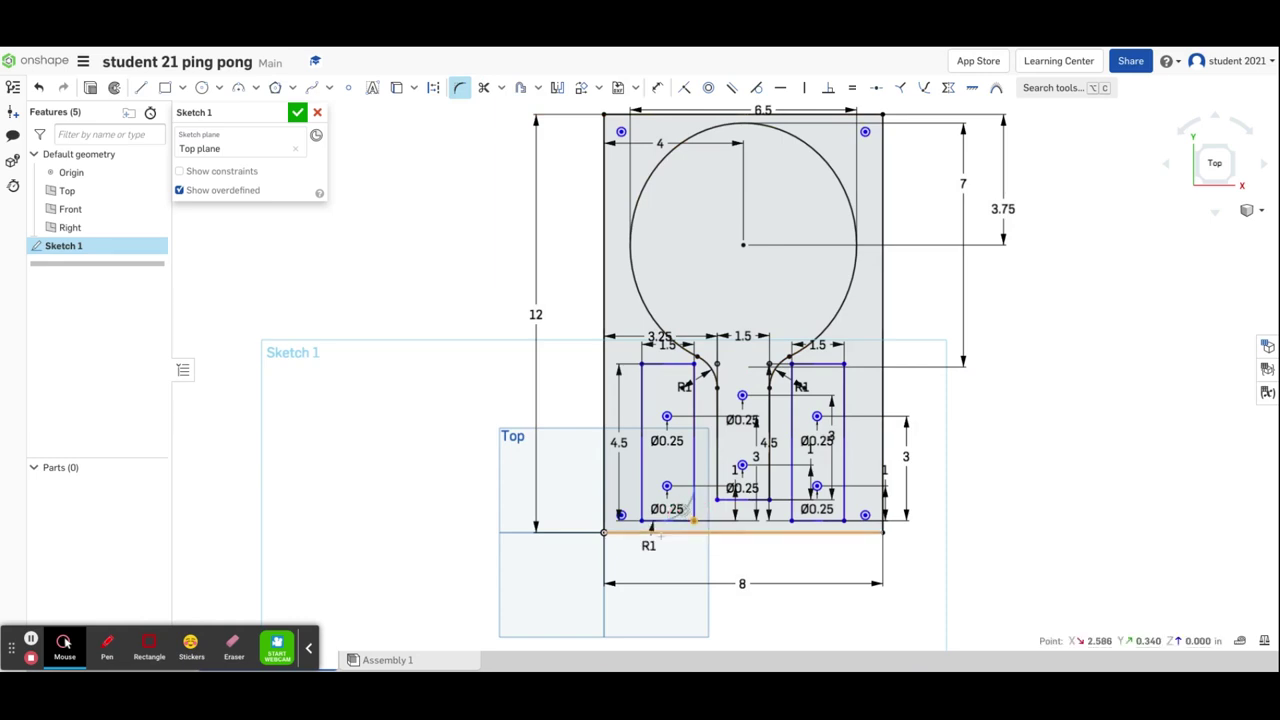
{"action": "left_click", "coordinate": [647, 543]}
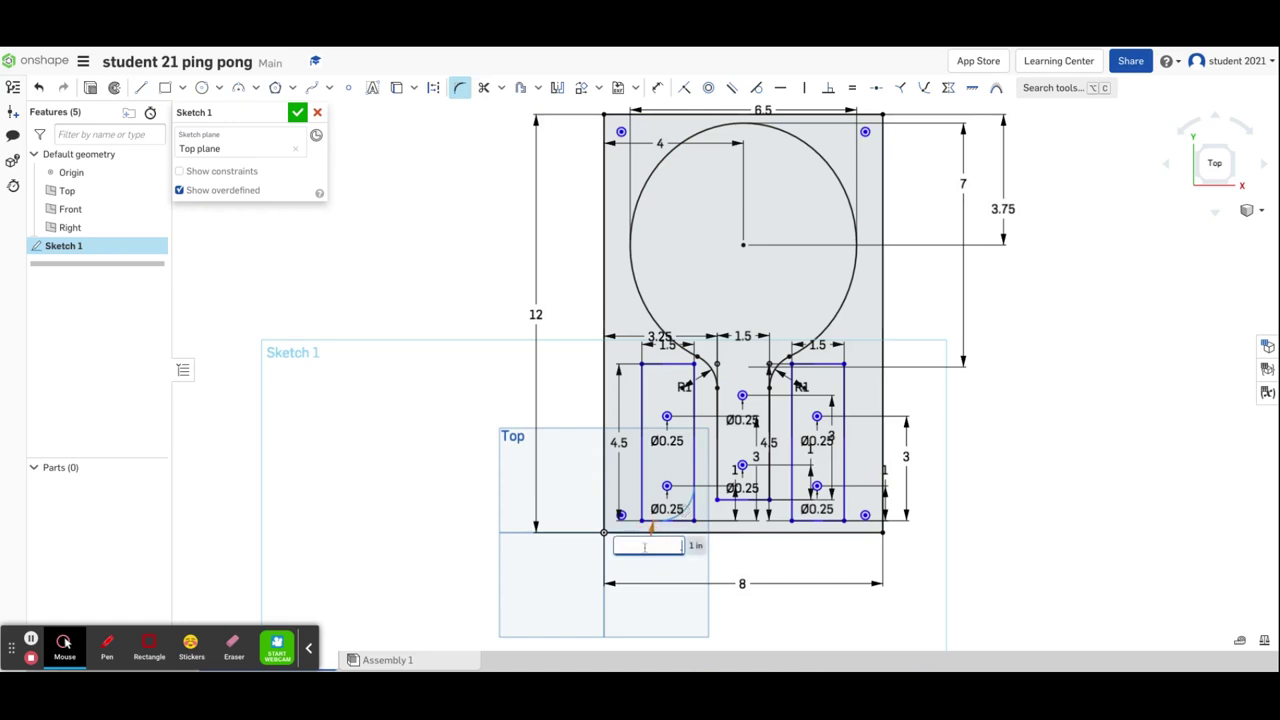
{"action": "type", "text": ".25"}
{"action": "key", "text": "Return"}
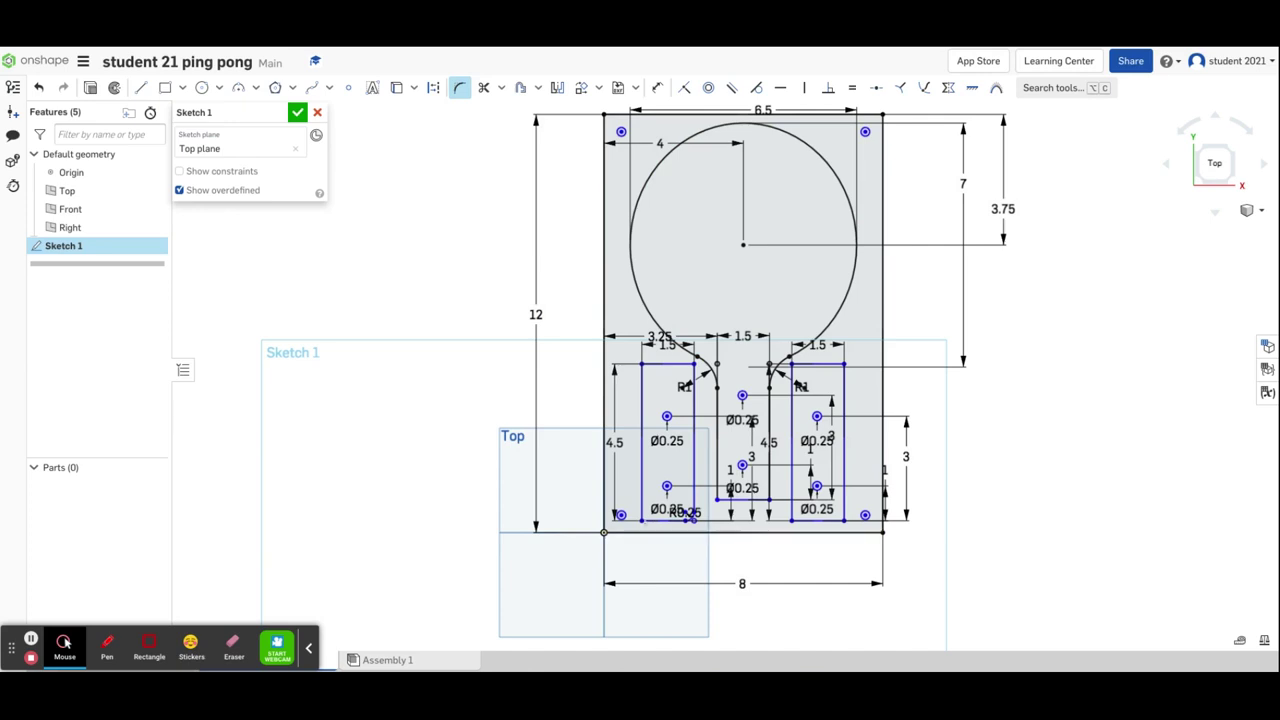
- Pick further corners of both handle pieces, then drop the picks and exit filleting
{"action": "left_click", "coordinate": [641, 518]}
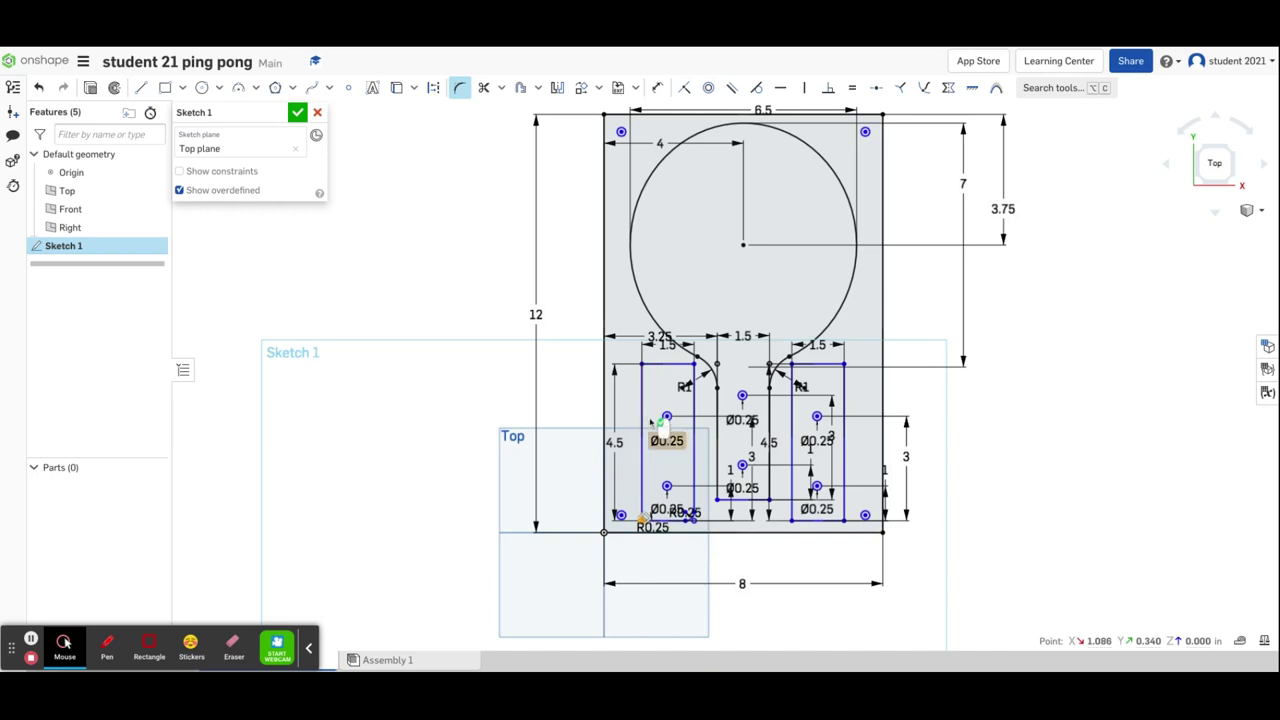
{"action": "left_click", "coordinate": [642, 365]}
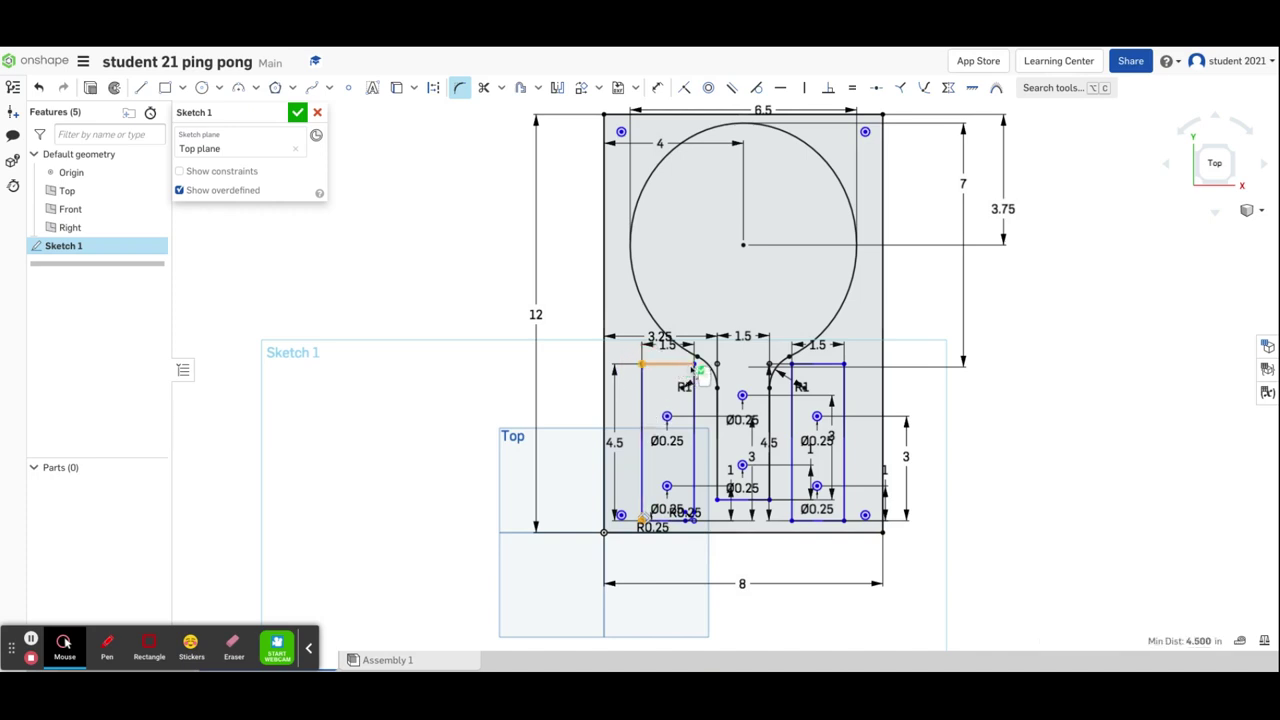
{"action": "left_click", "coordinate": [692, 364]}
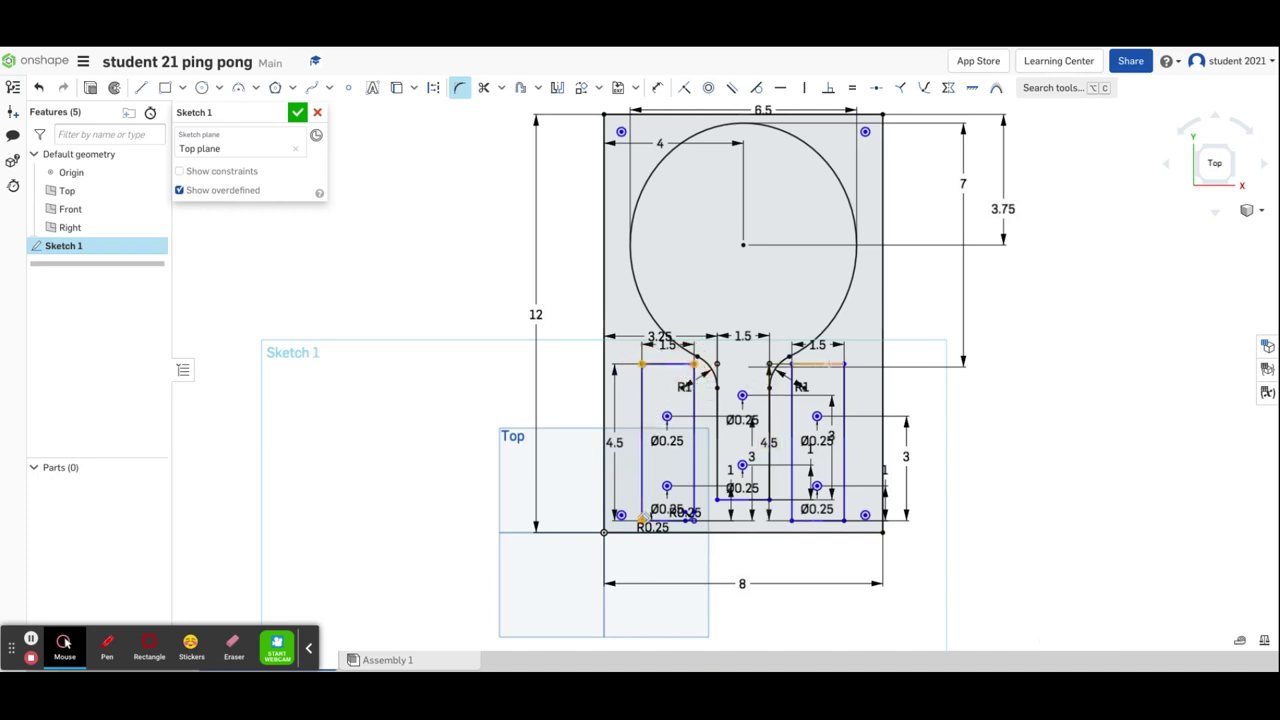
{"action": "left_click", "coordinate": [845, 364]}
{"action": "left_click", "coordinate": [792, 364]}
{"action": "left_click", "coordinate": [792, 519]}
{"action": "left_click", "coordinate": [845, 519]}
{"action": "left_click", "coordinate": [461, 89]}
- Reopen Sketch 1 and pick the left handle piece's corners for filleting
{"action": "left_click", "coordinate": [293, 113]}
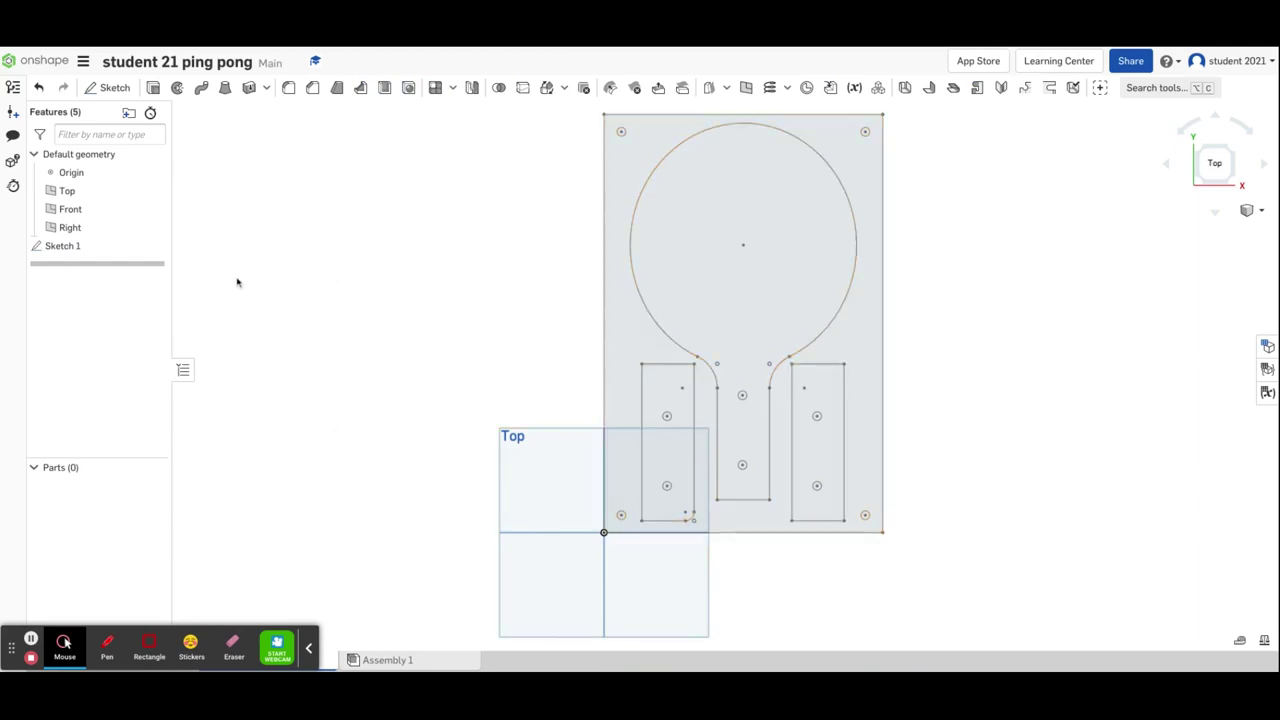
{"action": "double_click", "coordinate": [63, 246]}
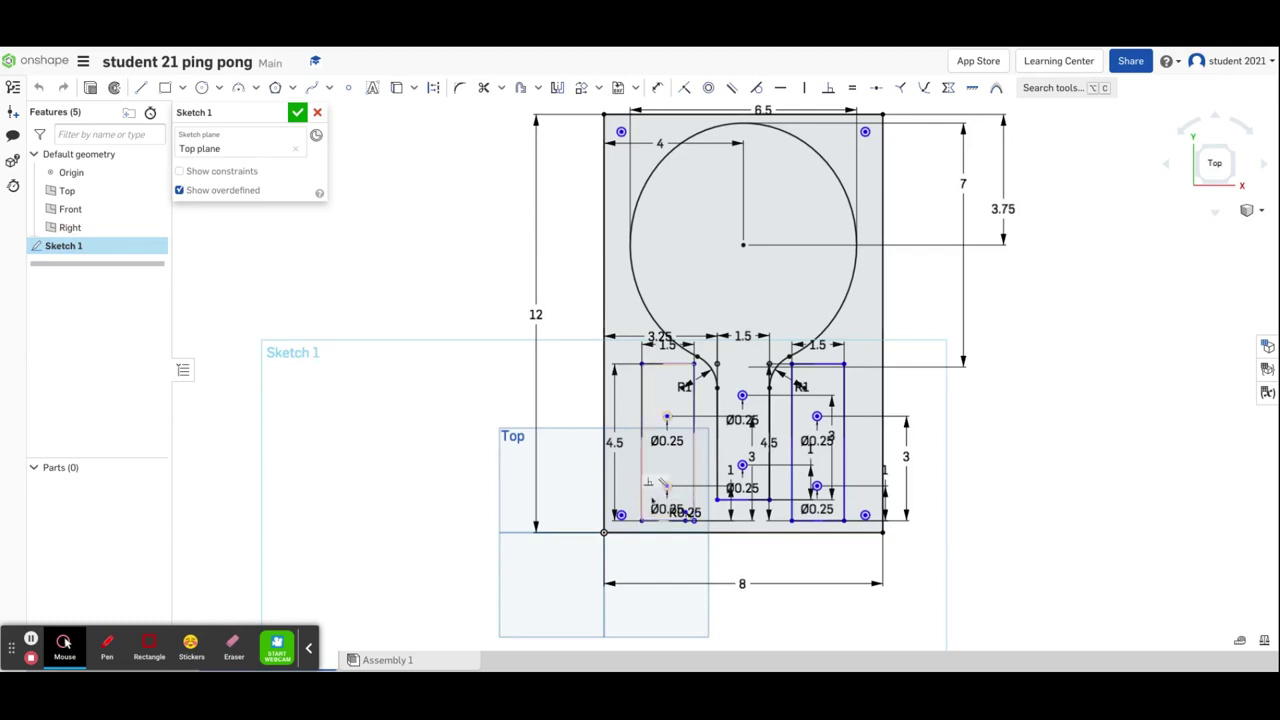
{"action": "left_click", "coordinate": [459, 88]}
{"action": "left_click", "coordinate": [641, 519]}
{"action": "left_click", "coordinate": [640, 365]}
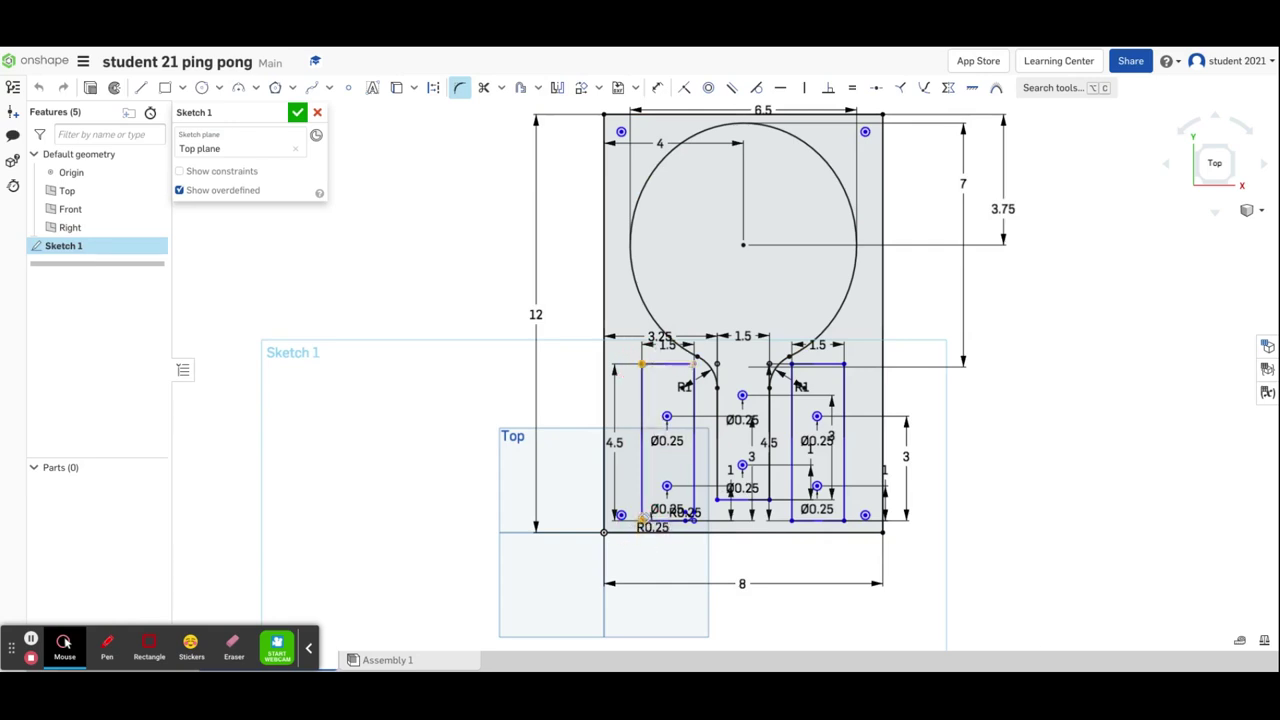
{"action": "left_click", "coordinate": [694, 364]}
- Add the right handle piece's four corners and apply 0.25 in fillets
{"action": "left_click", "coordinate": [792, 364]}
{"action": "left_click", "coordinate": [845, 366]}
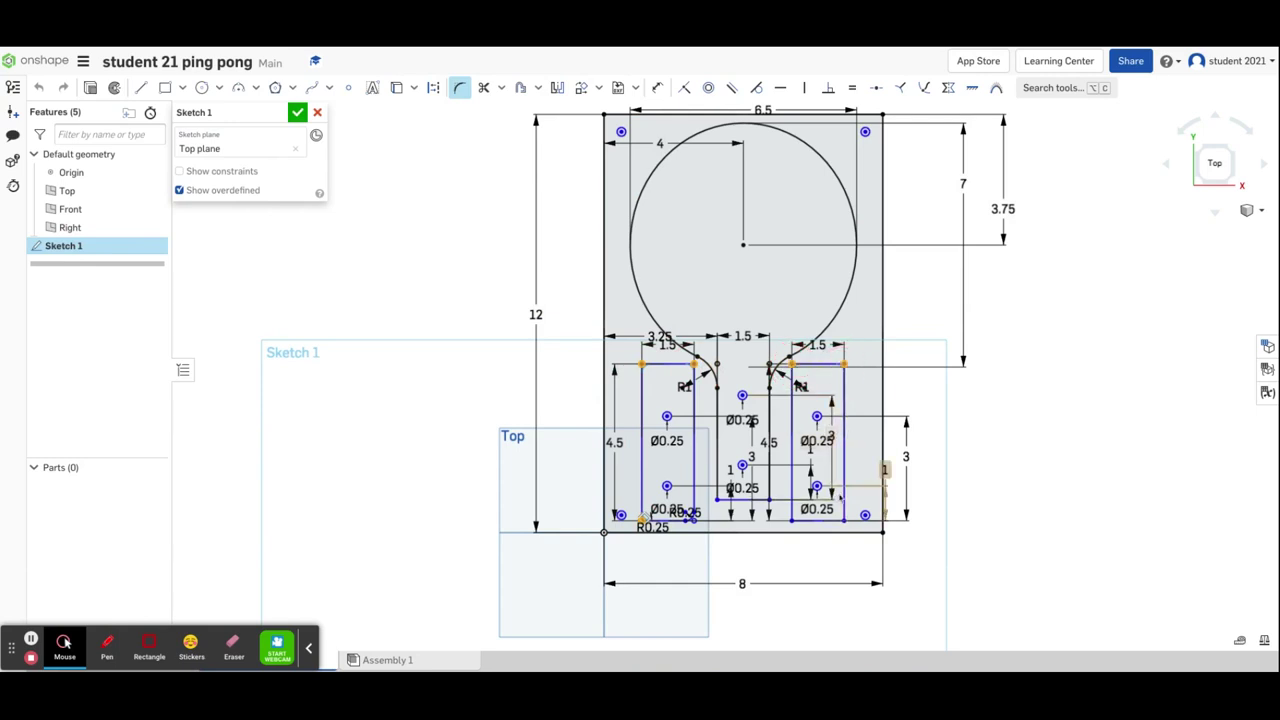
{"action": "left_click", "coordinate": [845, 518]}
{"action": "left_click", "coordinate": [792, 521]}
{"action": "left_click", "coordinate": [1000, 508]}
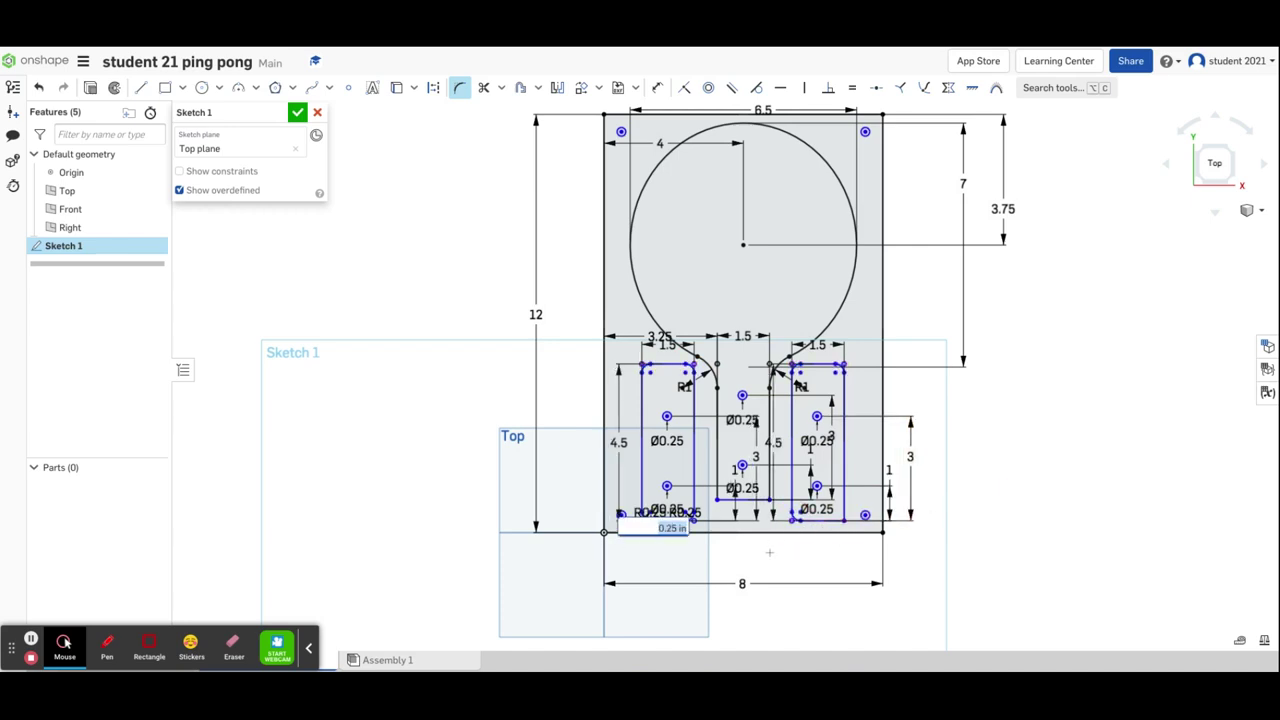
{"action": "key", "text": "Return"}
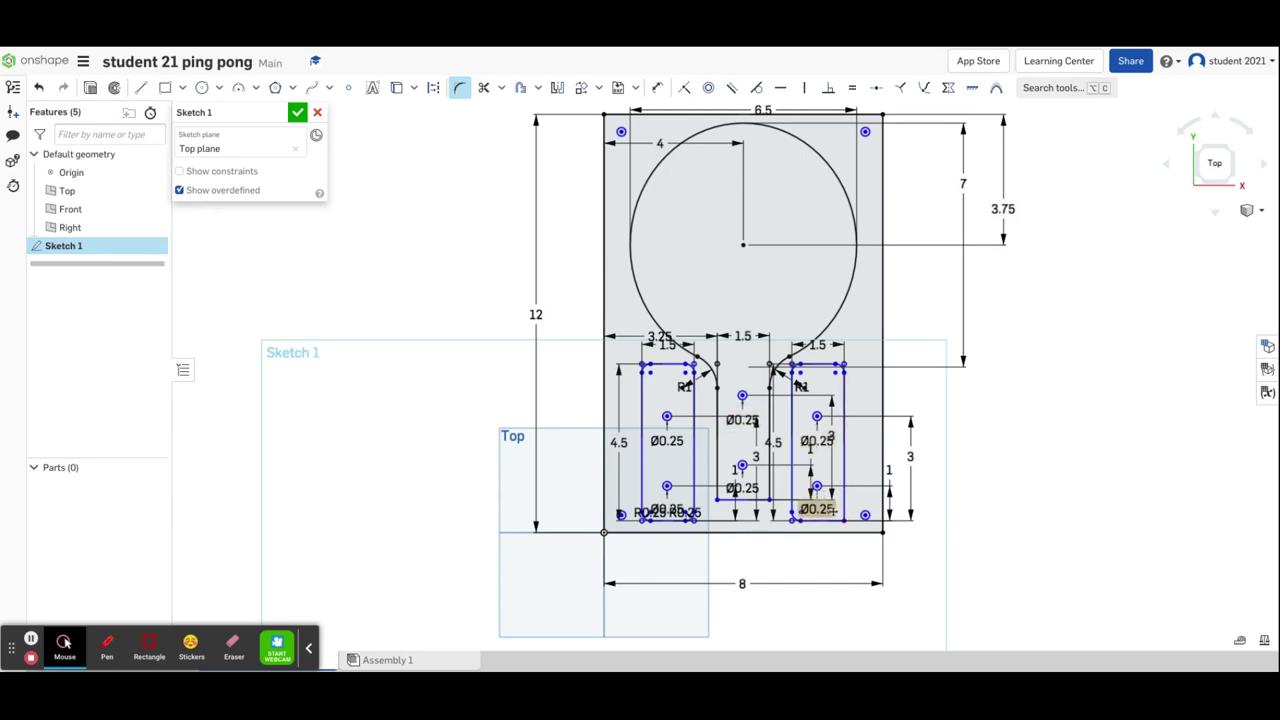
{"action": "left_click", "coordinate": [944, 520]}
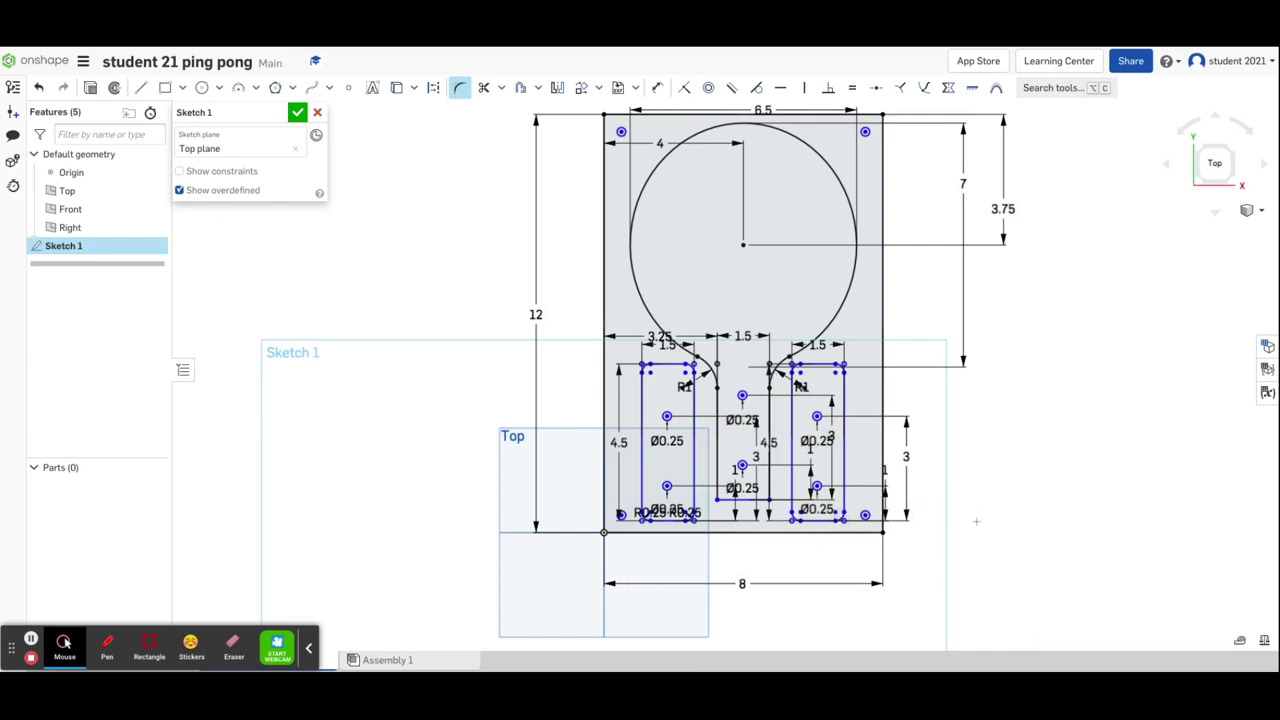
{"action": "key", "text": "Return"}
- Accept Sketch 1, visit the cat paddle tab, then return to simple paddle
{"action": "left_click", "coordinate": [297, 112]}
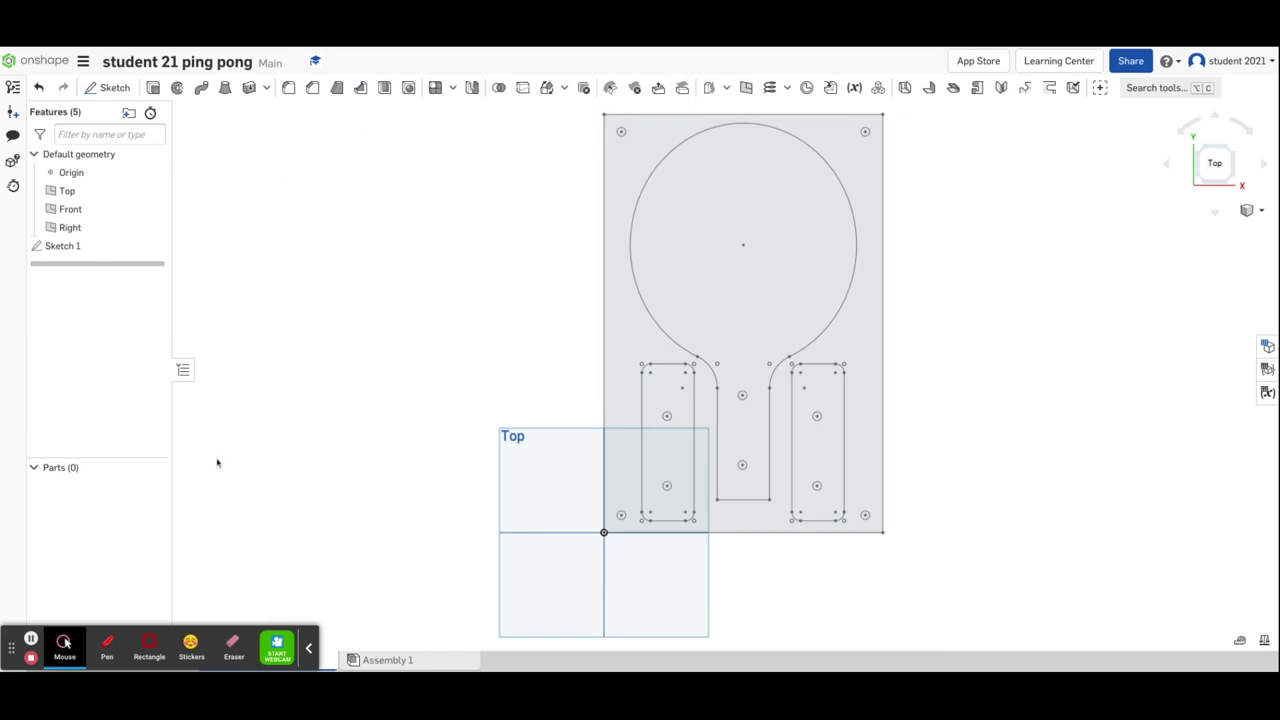
{"action": "left_click_drag", "start_coordinate": [11, 648], "coordinate": [906, 602]}
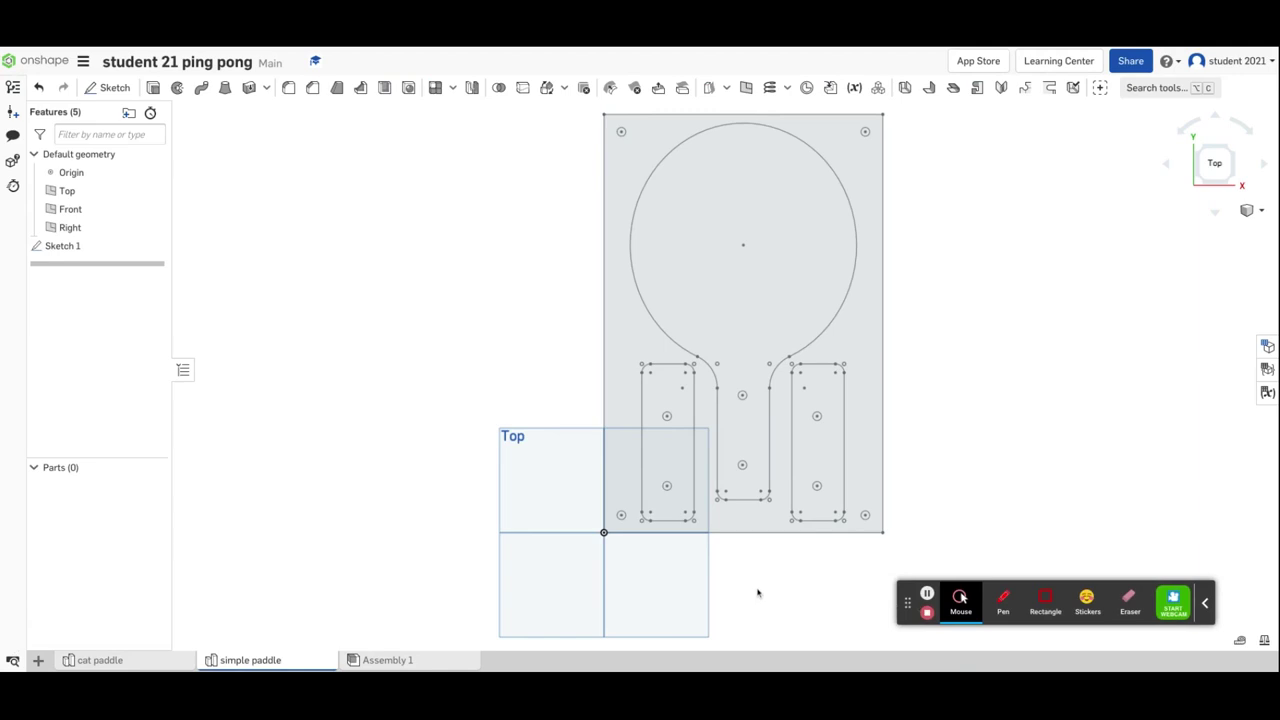
{"action": "left_click", "coordinate": [155, 658]}
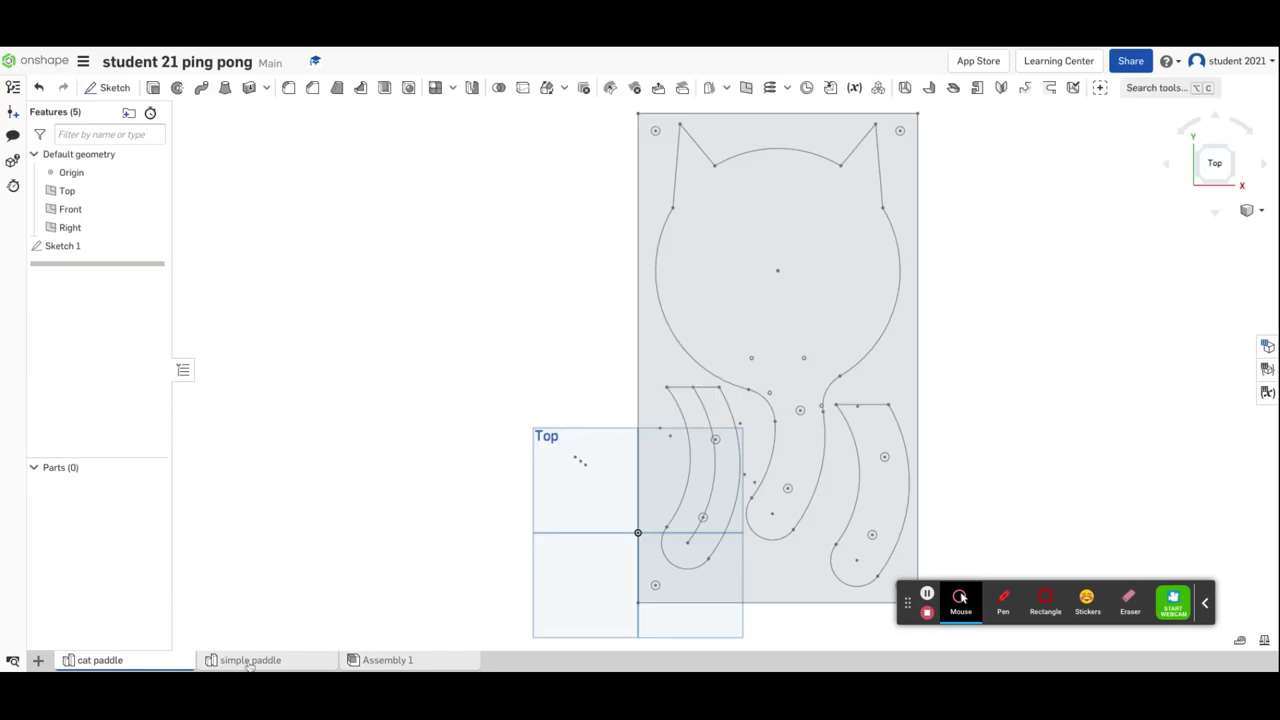
{"action": "left_click", "coordinate": [250, 660]}
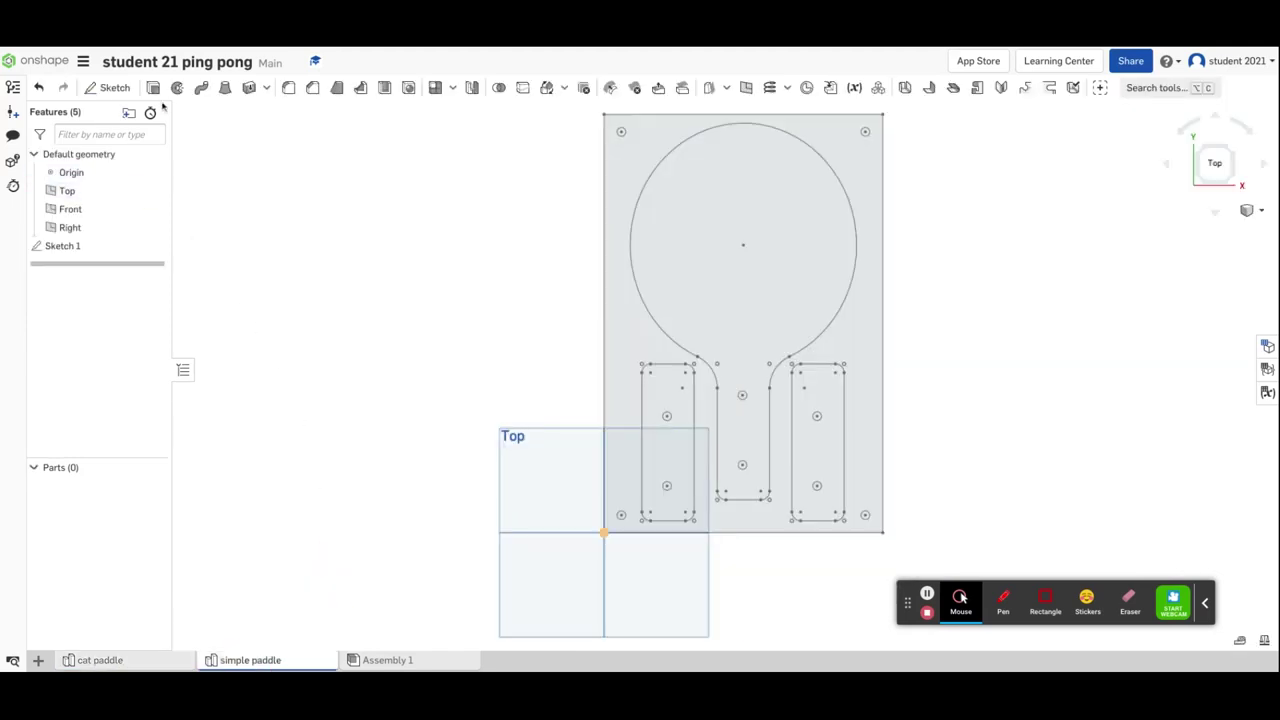
- Extrude the left handle, right handle and blade regions into three separate solids
{"action": "left_click", "coordinate": [668, 402]}
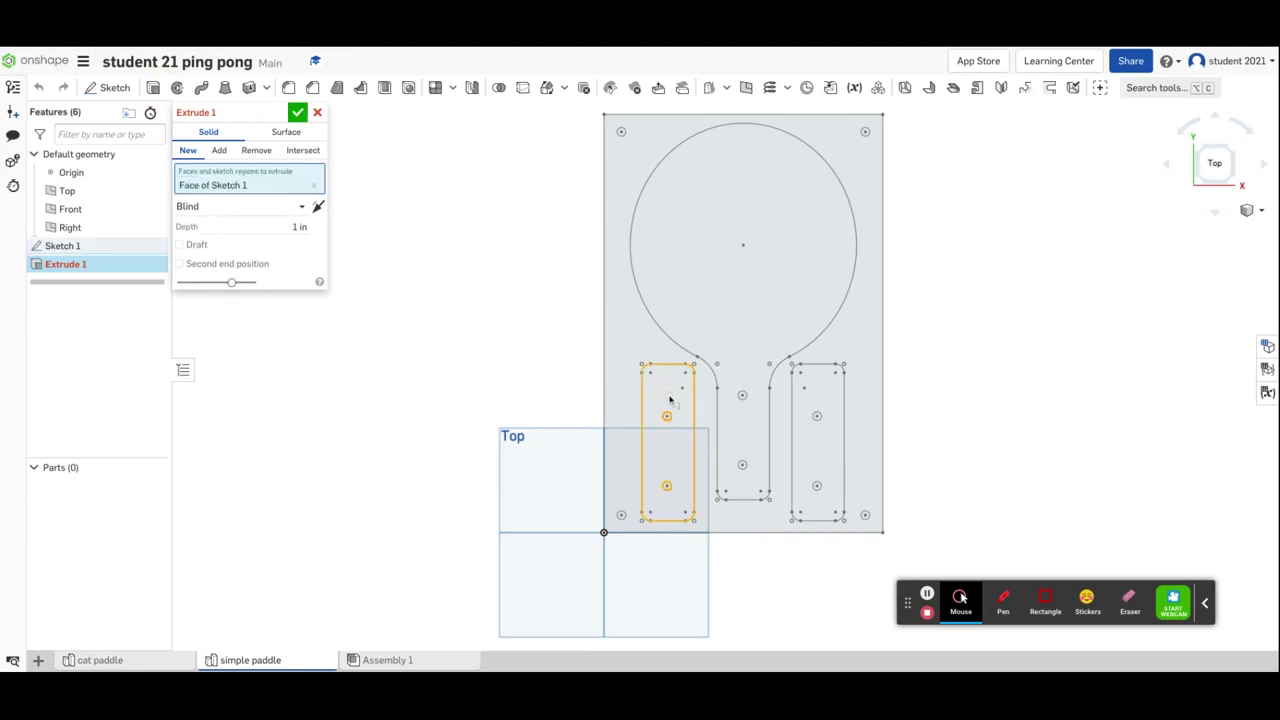
{"action": "left_click", "coordinate": [831, 397]}
{"action": "left_click", "coordinate": [766, 284]}
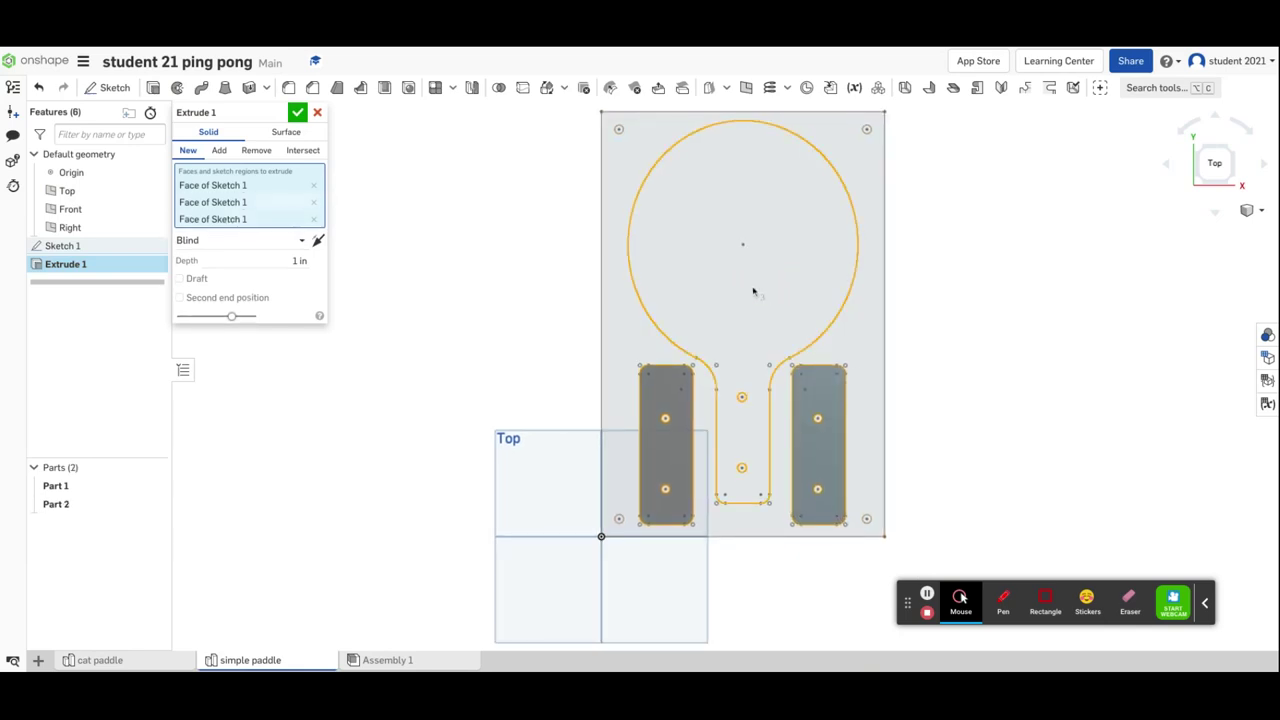
{"action": "left_click", "coordinate": [1204, 188]}
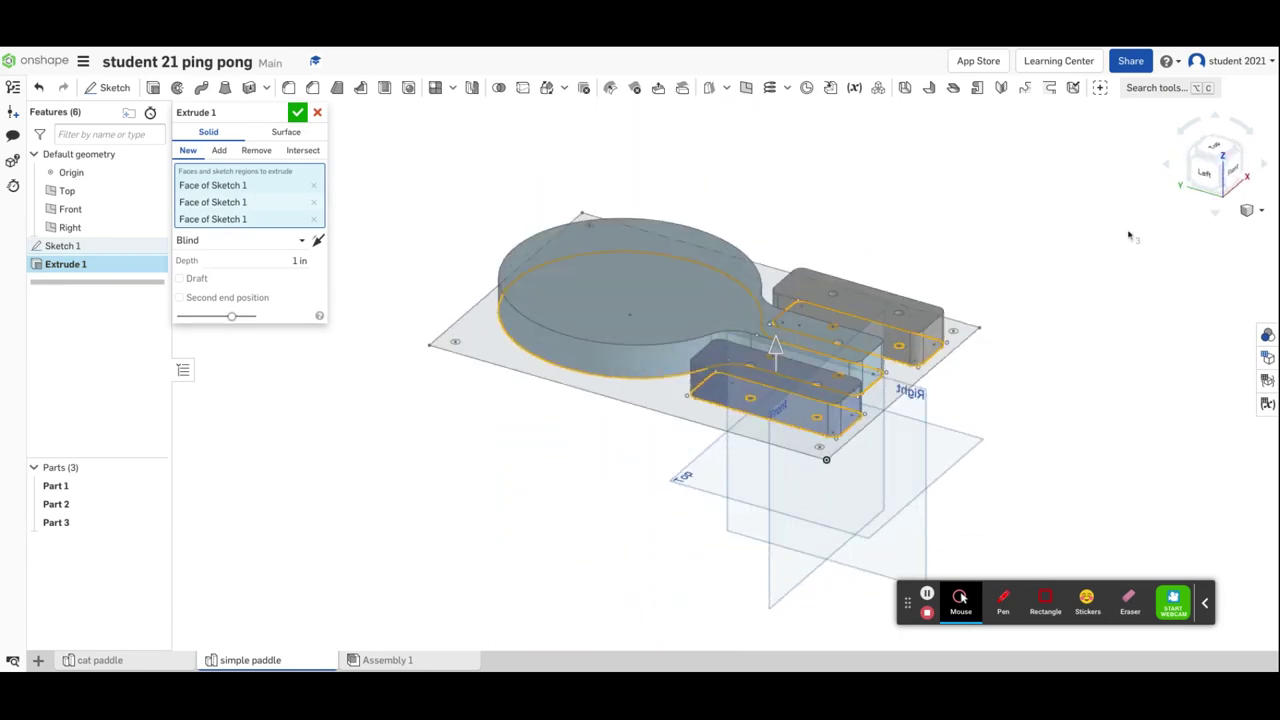
{"action": "mouse_move", "coordinate": [1040, 257]}
{"action": "right_mouse_down"}
{"action": "mouse_move", "coordinate": [1031, 277]}
{"action": "mouse_move", "coordinate": [1026, 255]}
{"action": "mouse_move", "coordinate": [1040, 257]}
{"action": "right_mouse_up"}
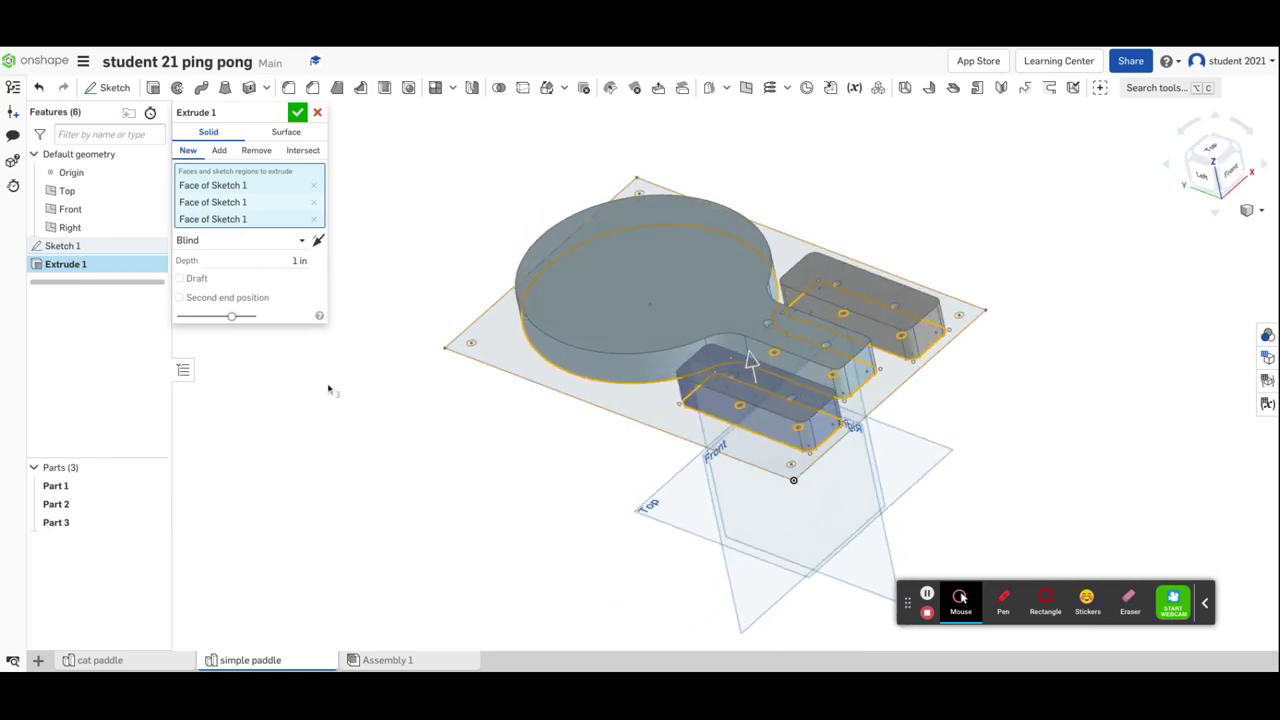
{"action": "left_click", "coordinate": [247, 259]}
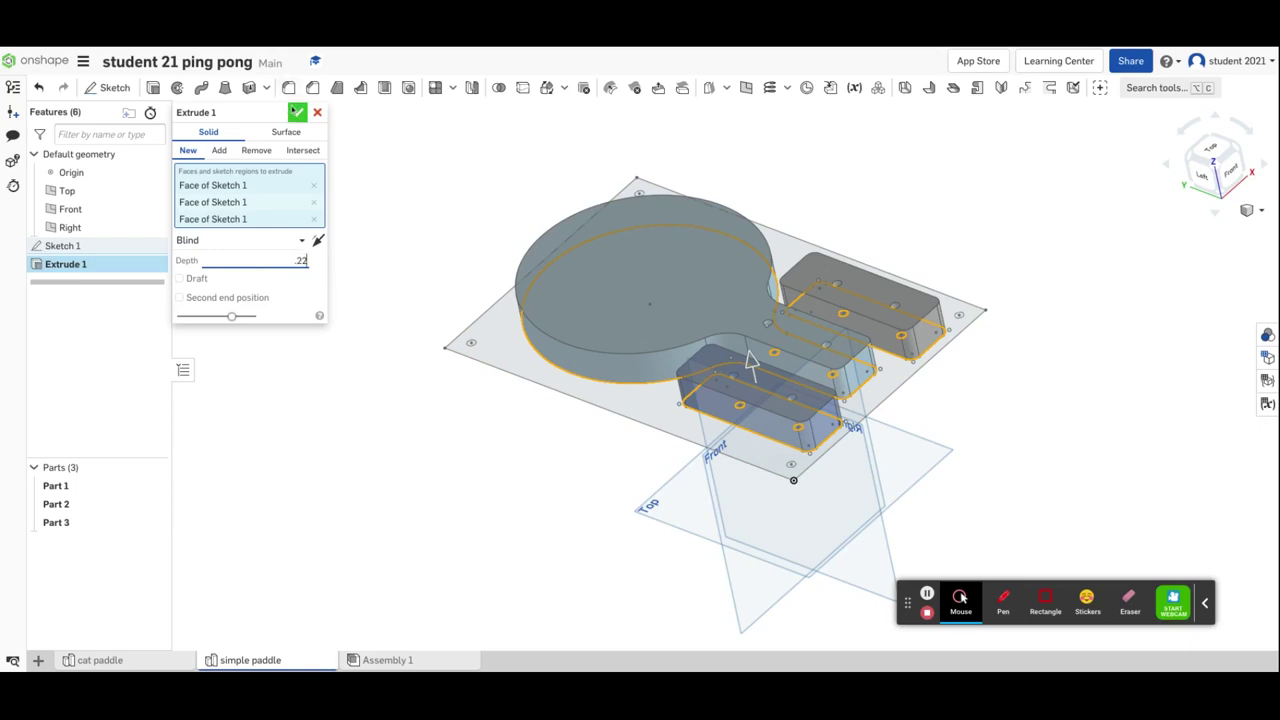
{"action": "left_click", "coordinate": [298, 112]}
{"action": "mouse_move", "coordinate": [960, 597]}
{"action": "left_mouse_down"}
{"action": "mouse_move", "coordinate": [57, 640]}
{"action": "mouse_move", "coordinate": [923, 622]}
{"action": "left_mouse_up"}
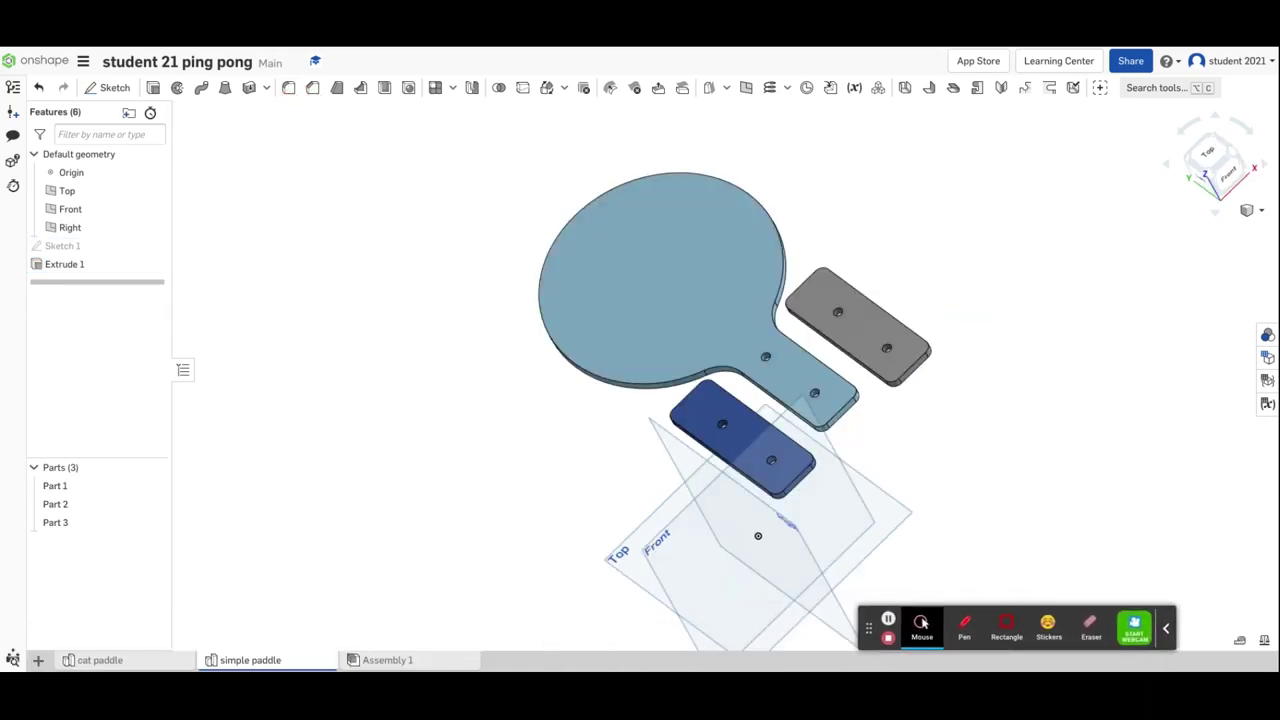
- Insert Part 1 (blade), Part 2 and Part 3 from simple paddle into Assembly 1
{"action": "left_click", "coordinate": [376, 660]}
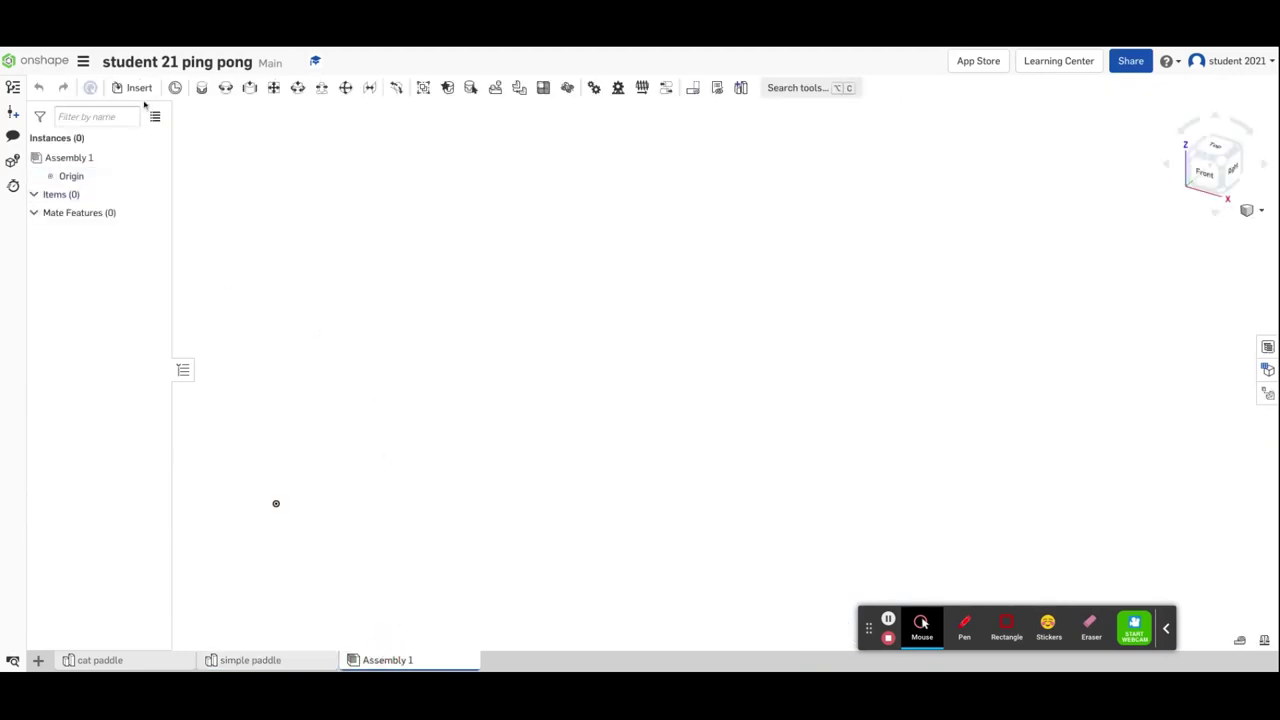
{"action": "left_click", "coordinate": [137, 88]}
{"action": "left_click", "coordinate": [244, 314]}
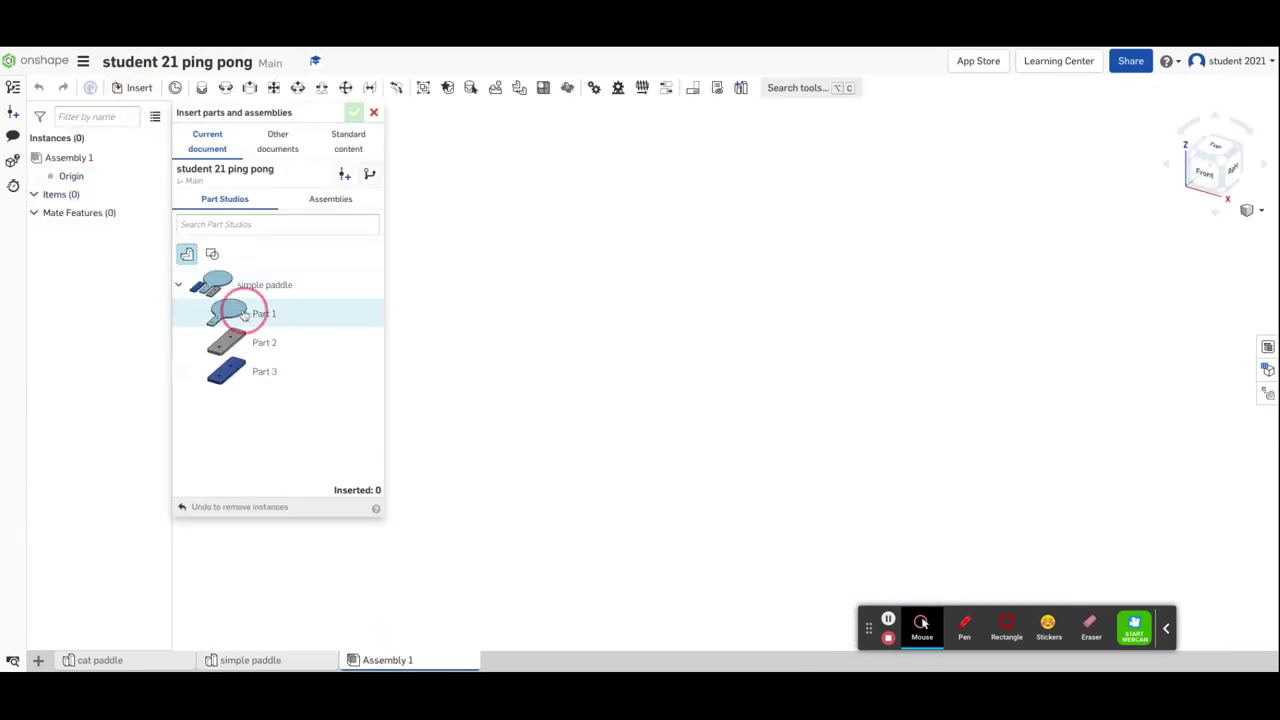
{"action": "left_click", "coordinate": [740, 322]}
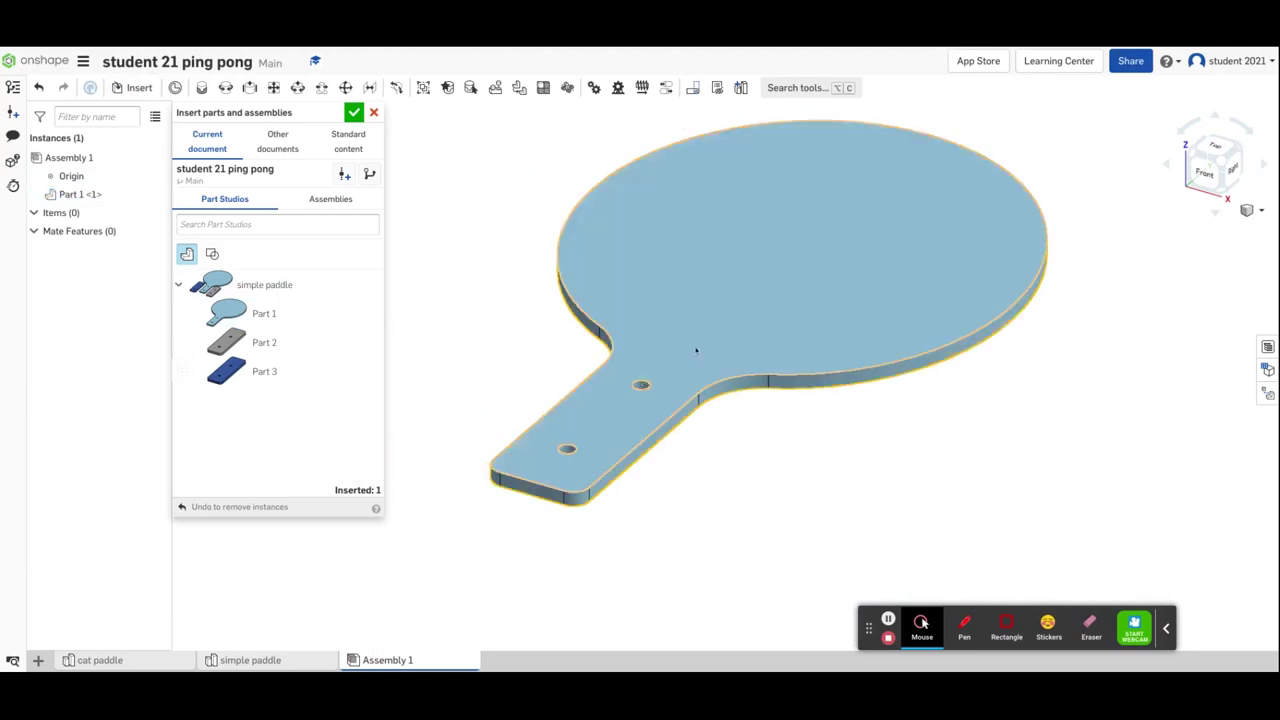
{"action": "left_click", "coordinate": [272, 350]}
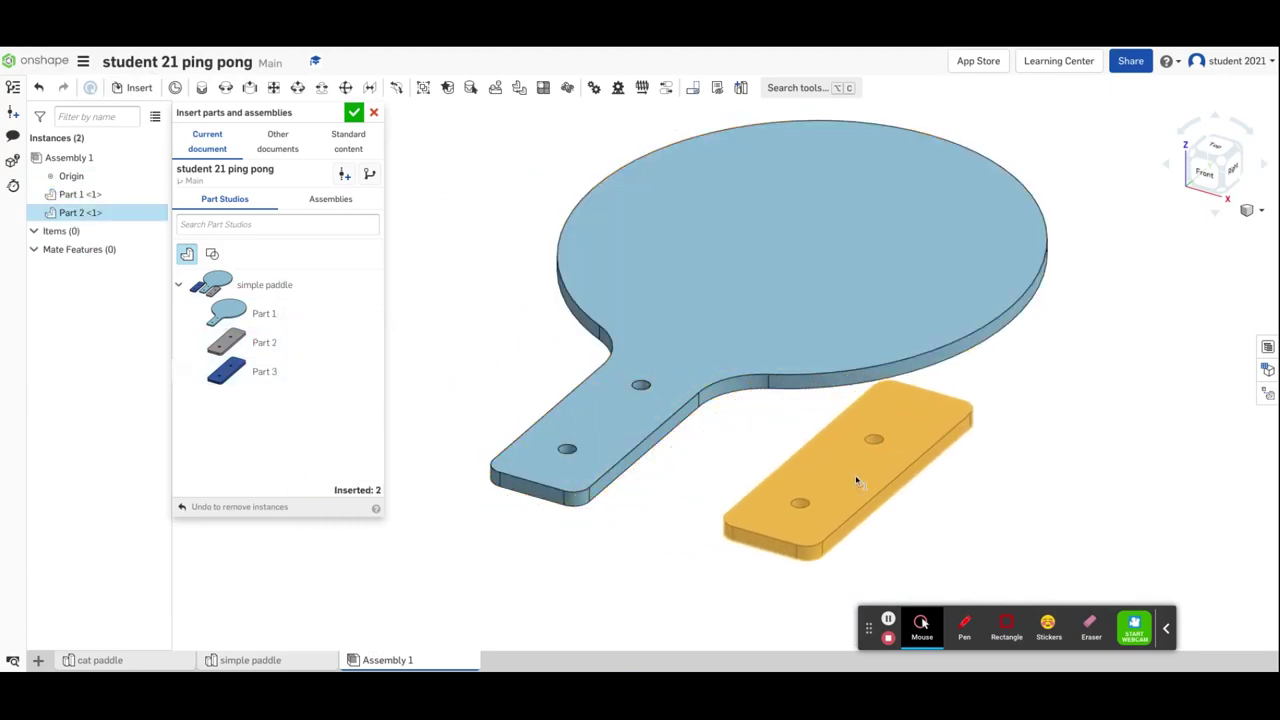
{"action": "left_click", "coordinate": [856, 482]}
{"action": "left_click", "coordinate": [251, 371]}
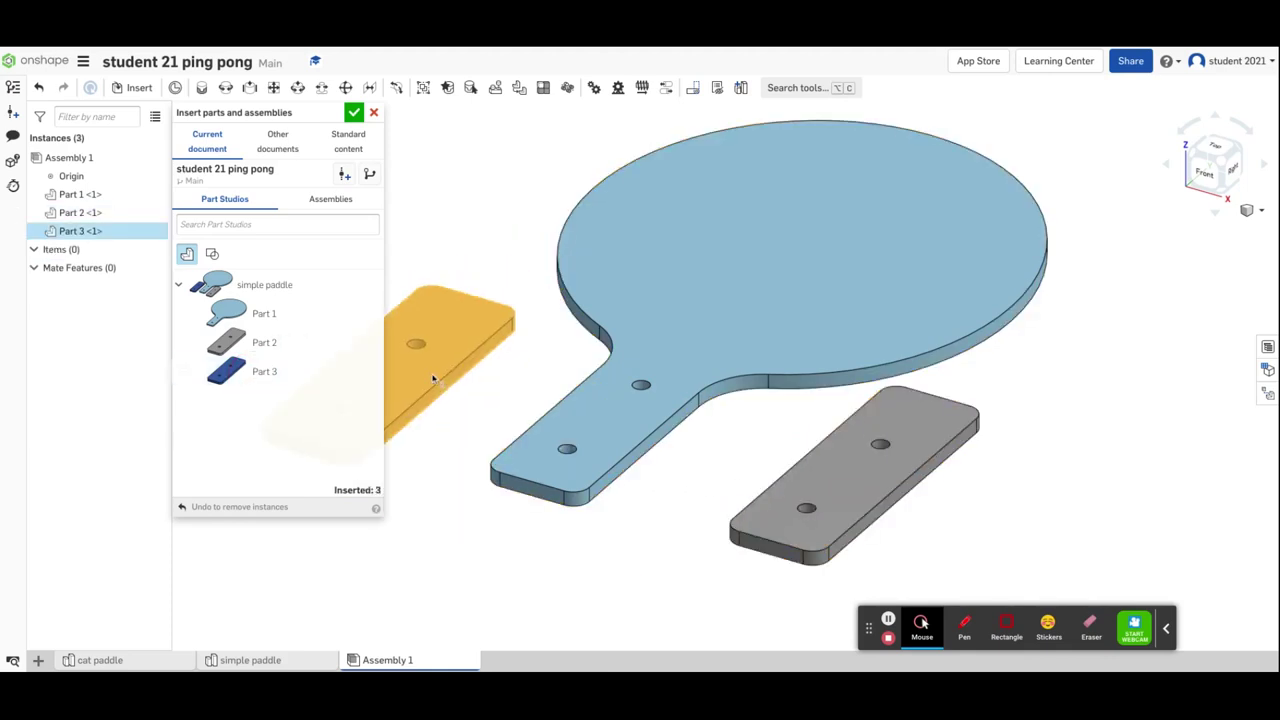
{"action": "left_click", "coordinate": [437, 367]}
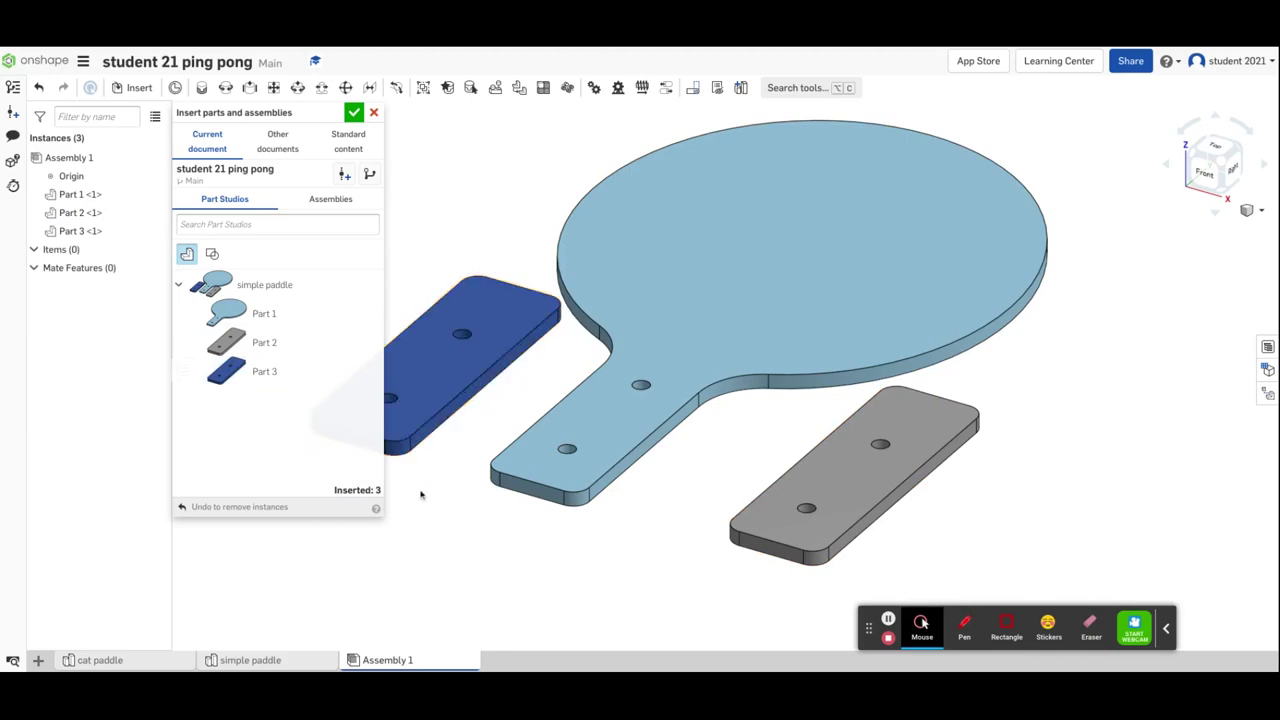
{"action": "left_click", "coordinate": [353, 114]}
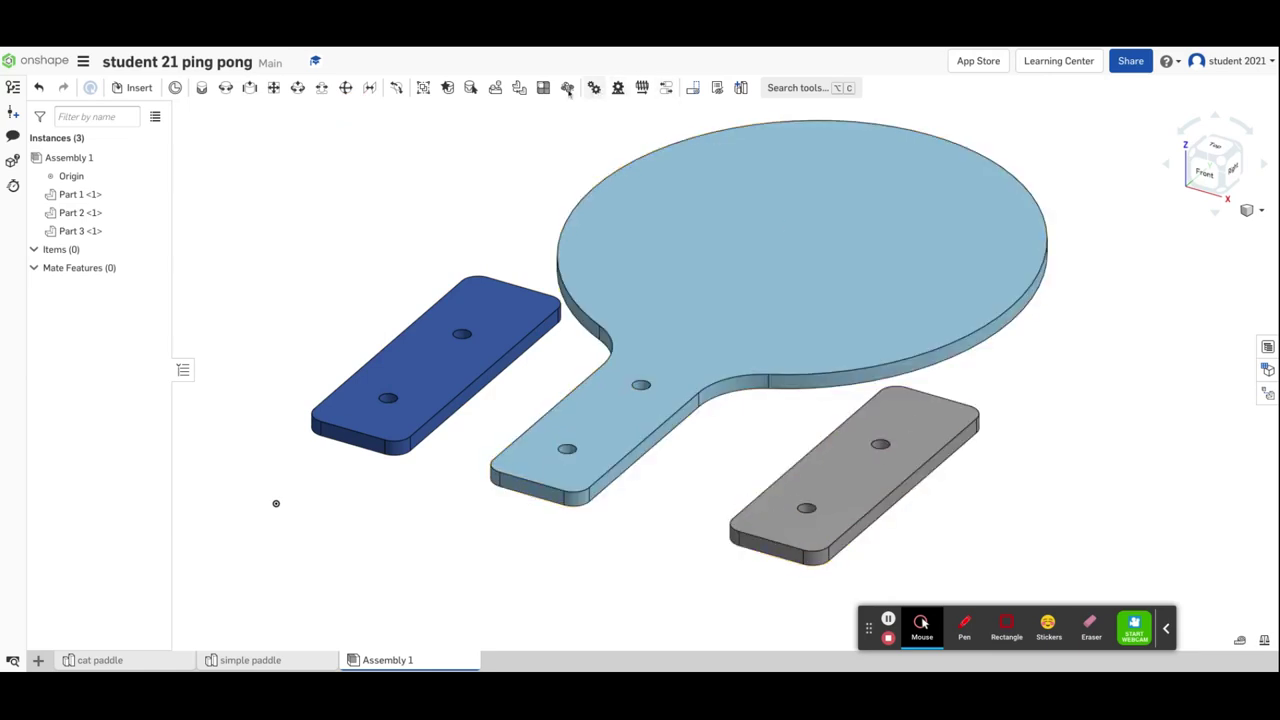
- Fasten the paddle handle's lower hole to the grey piece's matching hole, flipped and reoriented
{"action": "left_click", "coordinate": [201, 91]}
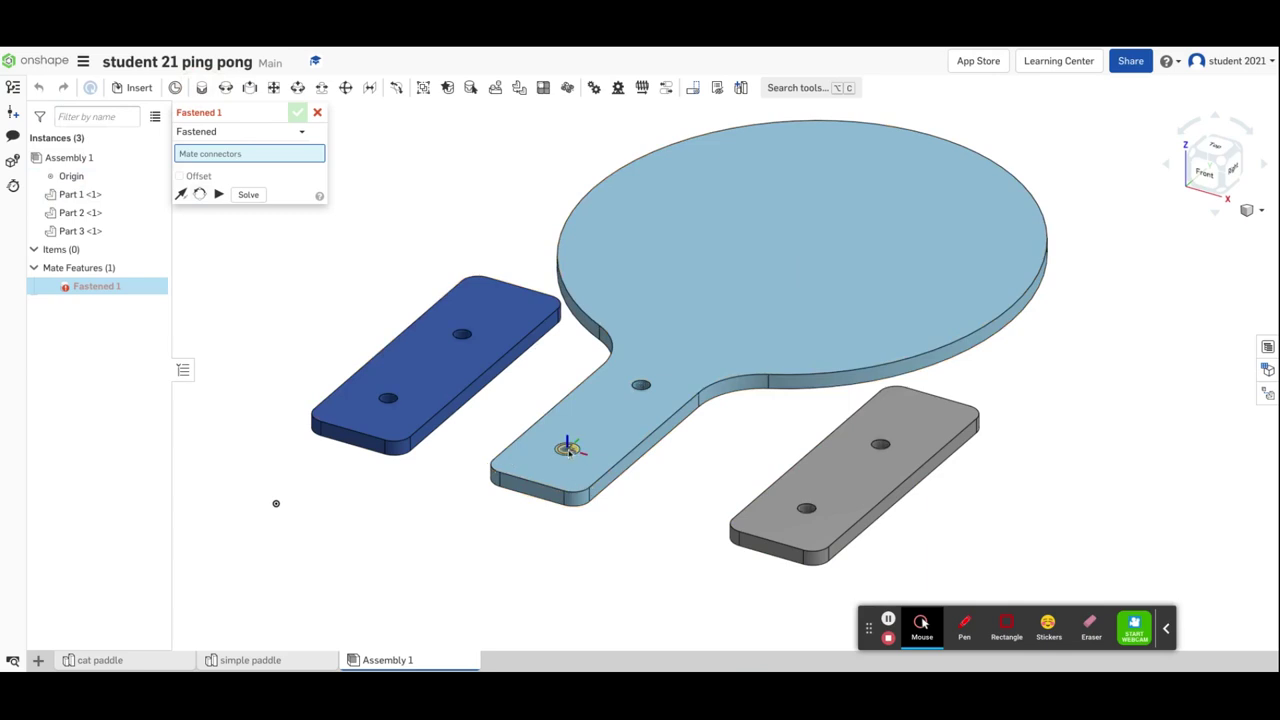
{"action": "left_click", "coordinate": [567, 448]}
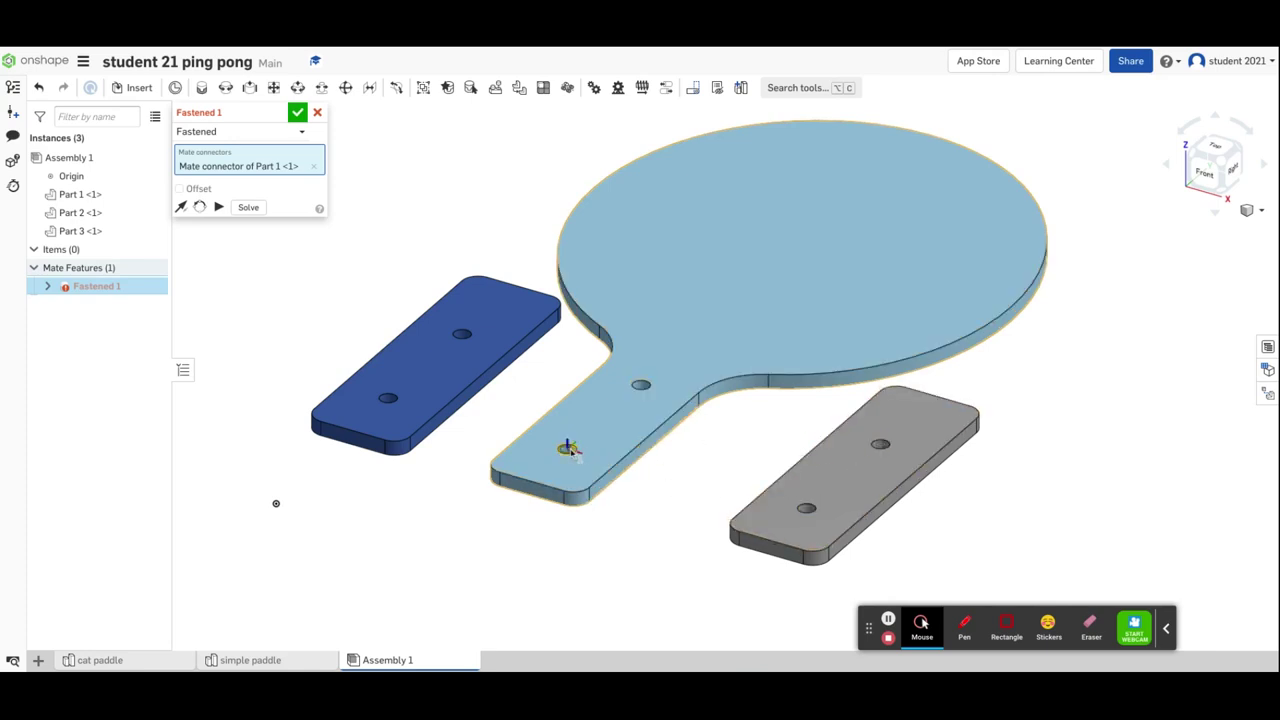
{"action": "left_click", "coordinate": [808, 508]}
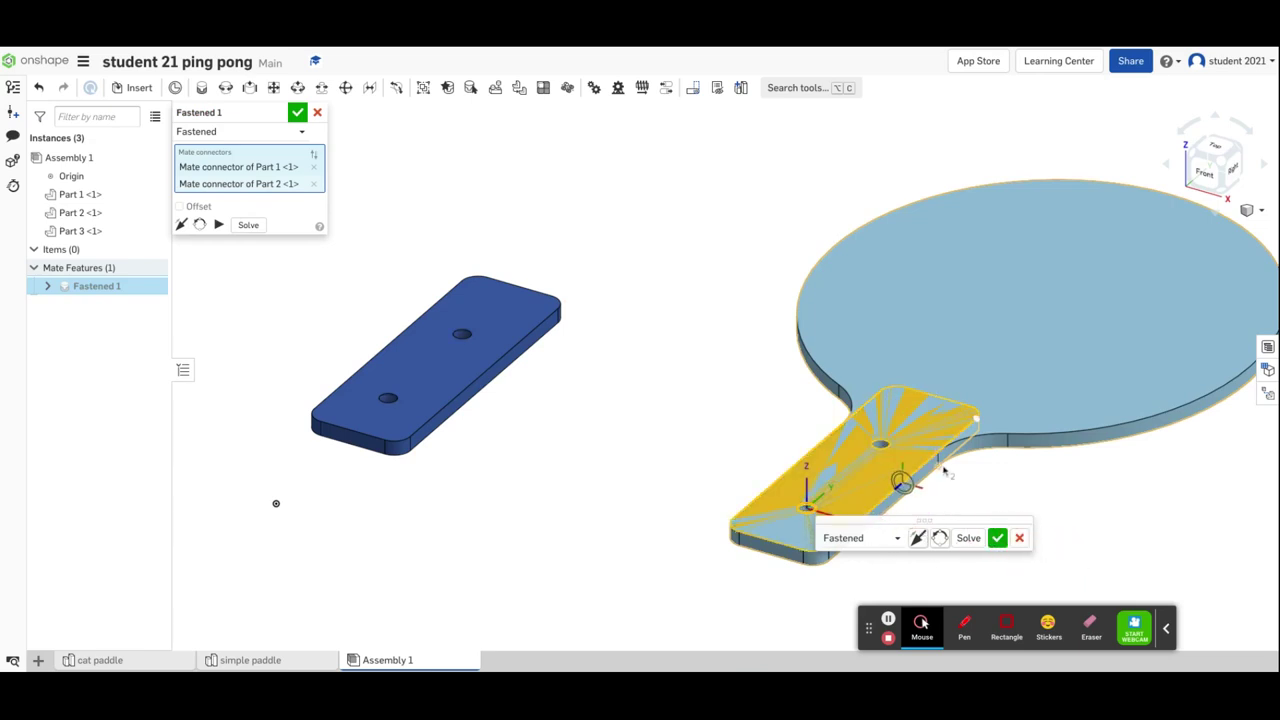
{"action": "left_click", "coordinate": [918, 538]}
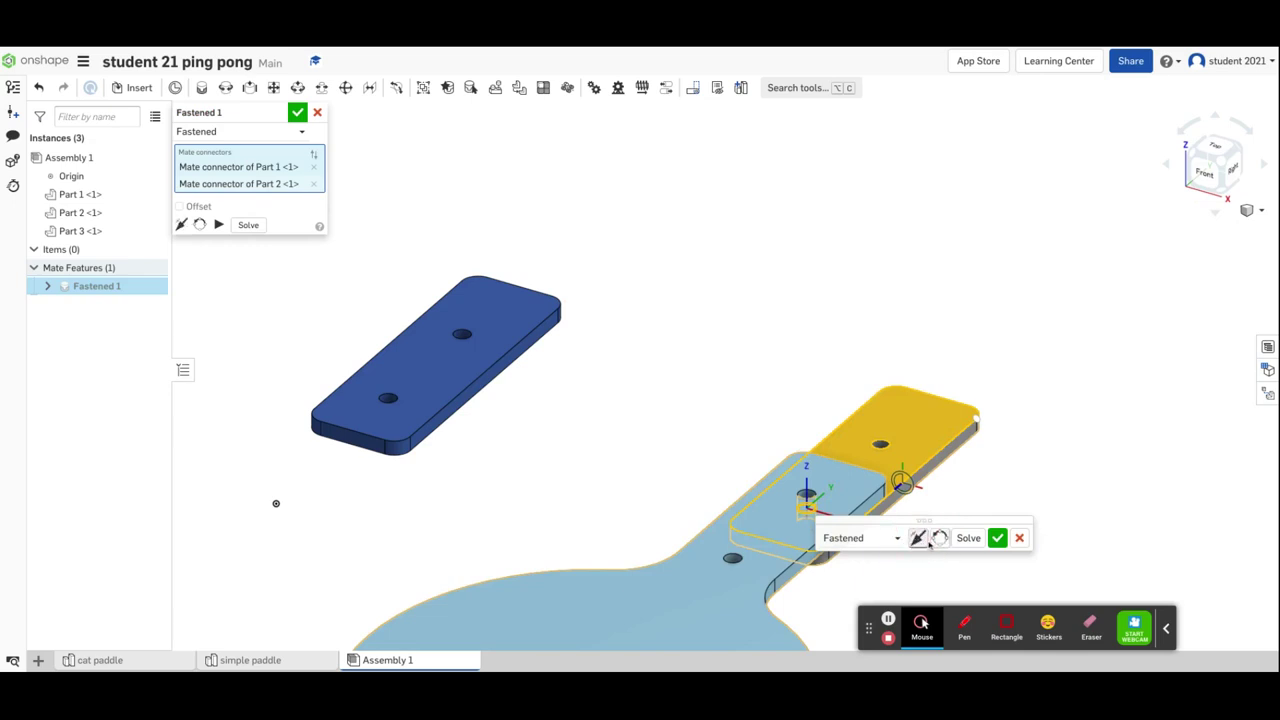
{"action": "left_click", "coordinate": [940, 538]}
{"action": "left_click", "coordinate": [941, 539]}
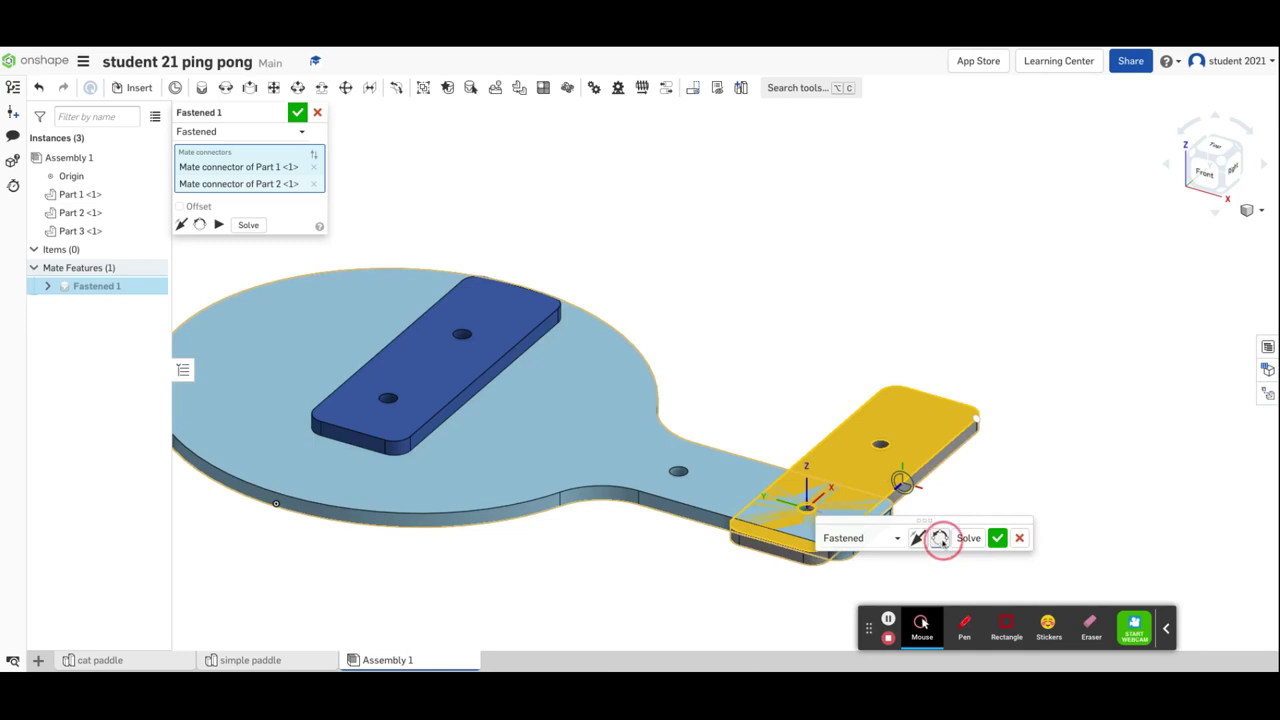
{"action": "left_click", "coordinate": [941, 539]}
{"action": "left_click", "coordinate": [918, 538]}
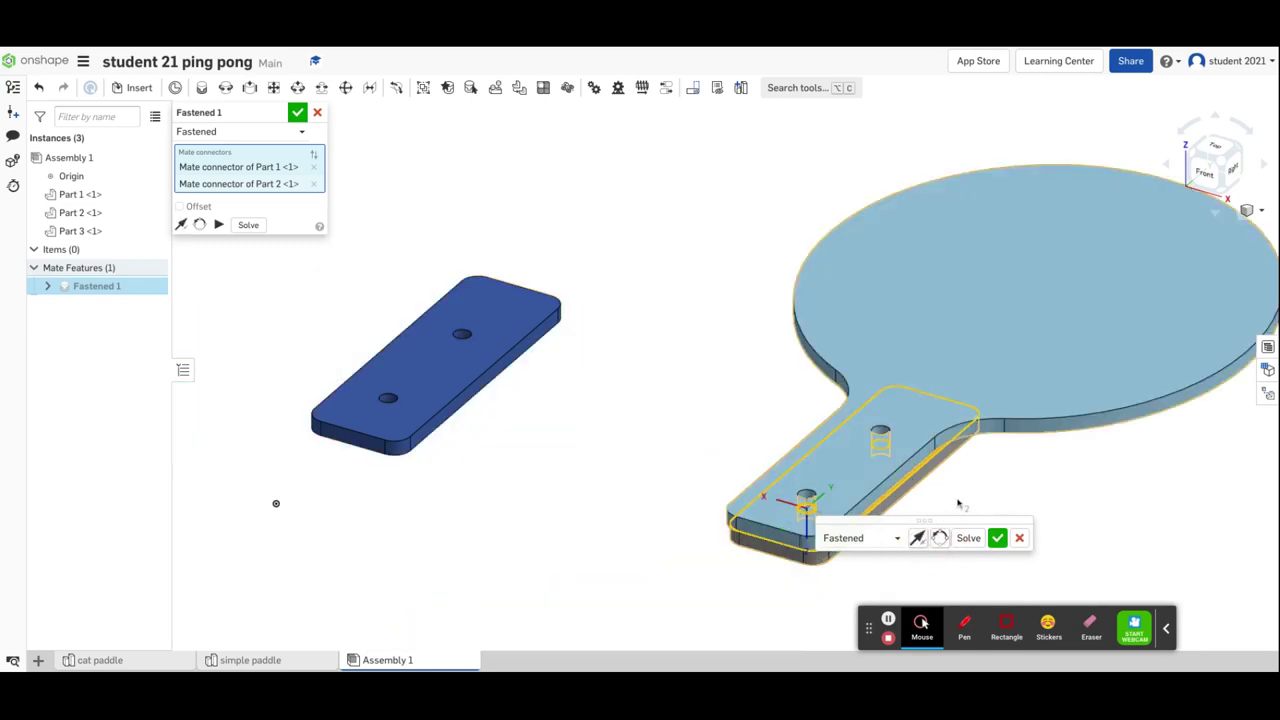
{"action": "left_click", "coordinate": [997, 539]}
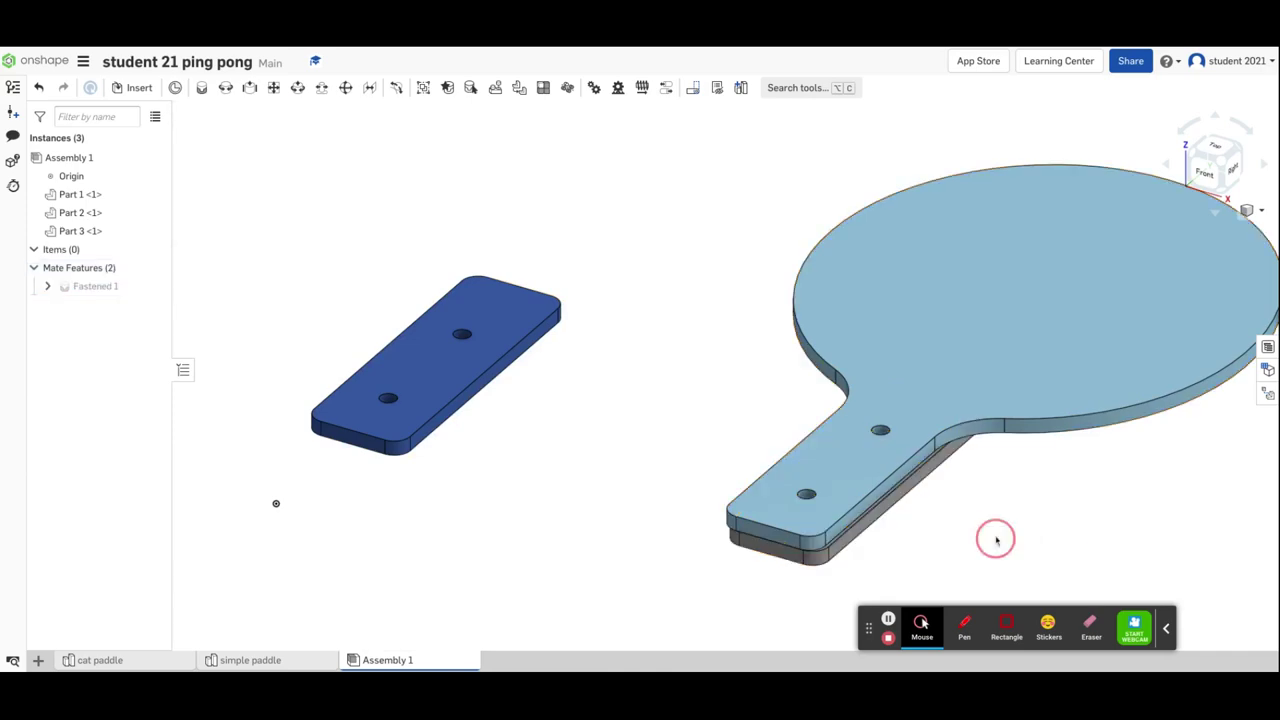
{"action": "mouse_move", "coordinate": [980, 520]}
{"action": "right_mouse_down"}
{"action": "mouse_move", "coordinate": [926, 386]}
{"action": "mouse_move", "coordinate": [900, 383]}
{"action": "mouse_move", "coordinate": [912, 539]}
{"action": "mouse_move", "coordinate": [934, 563]}
{"action": "mouse_move", "coordinate": [931, 583]}
{"action": "mouse_move", "coordinate": [893, 589]}
{"action": "right_mouse_up"}
- Inspect the handle holes edge-on, then cancel the unfinished Fastened 2 mate
{"action": "scroll", "coordinate": [740, 557], "scroll_direction": "down", "scroll_amount": 2}
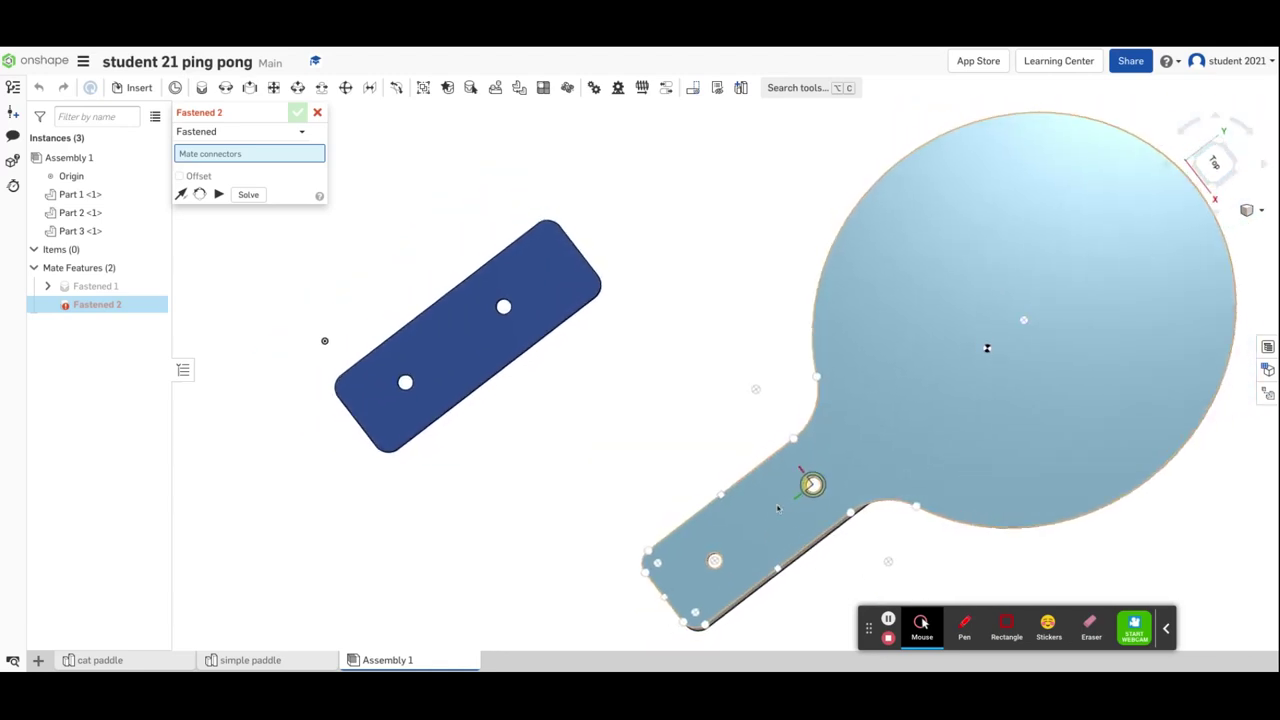
{"action": "scroll", "coordinate": [730, 560], "scroll_direction": "up", "scroll_amount": 5}
{"action": "scroll", "coordinate": [728, 561], "scroll_direction": "up", "scroll_amount": 6}
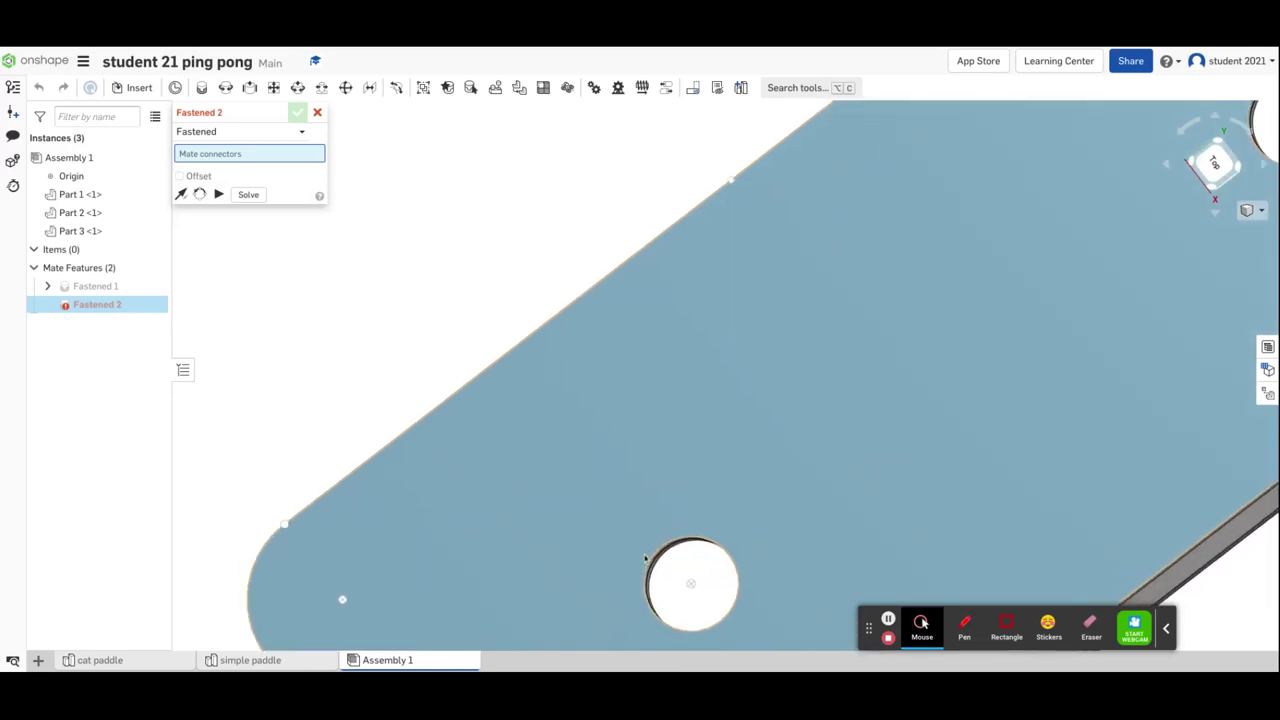
{"action": "scroll", "coordinate": [714, 593], "scroll_direction": "down", "scroll_amount": 5}
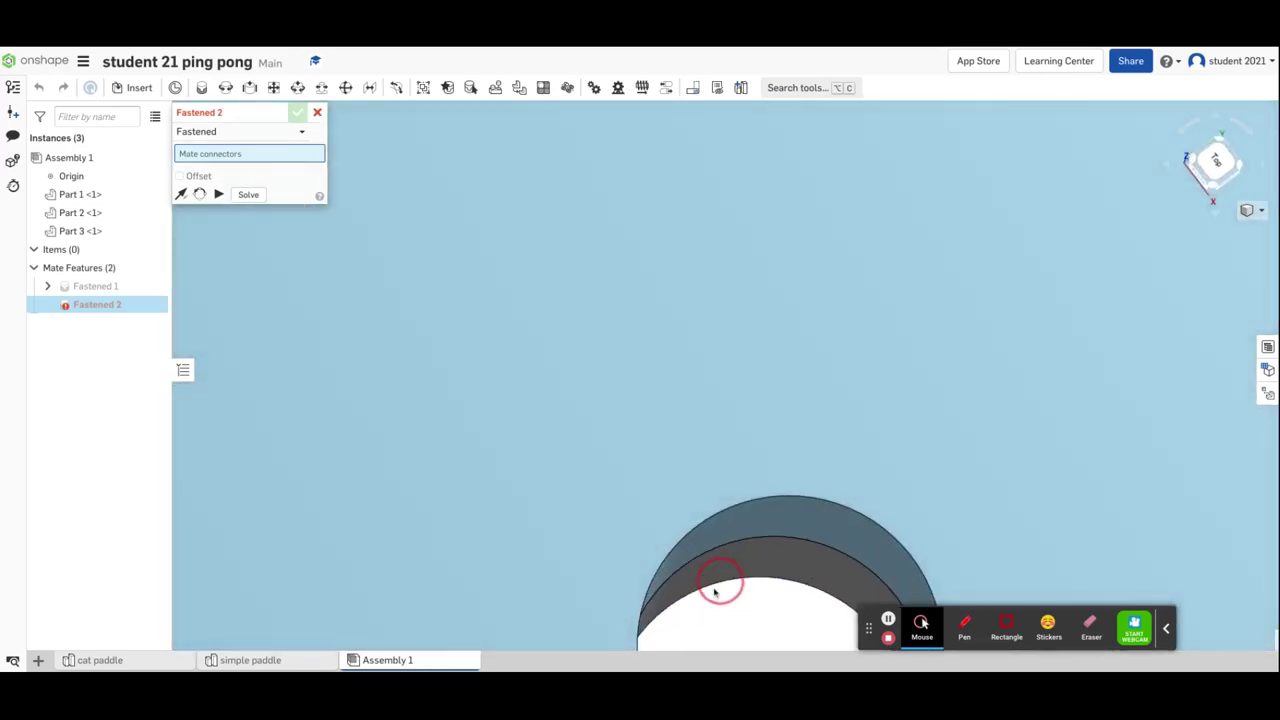
{"action": "scroll", "coordinate": [714, 551], "scroll_direction": "down", "scroll_amount": 5}
{"action": "scroll", "coordinate": [710, 540], "scroll_direction": "up", "scroll_amount": 3}
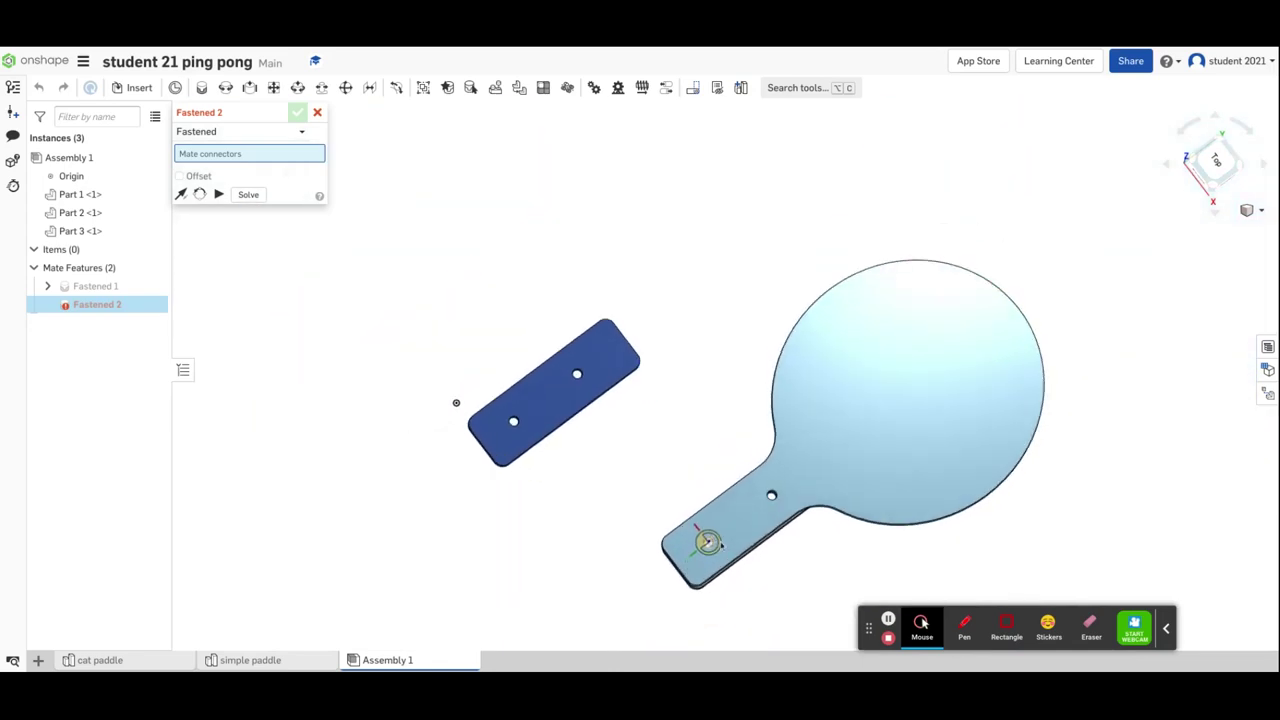
{"action": "scroll", "coordinate": [745, 547], "scroll_direction": "up", "scroll_amount": 3}
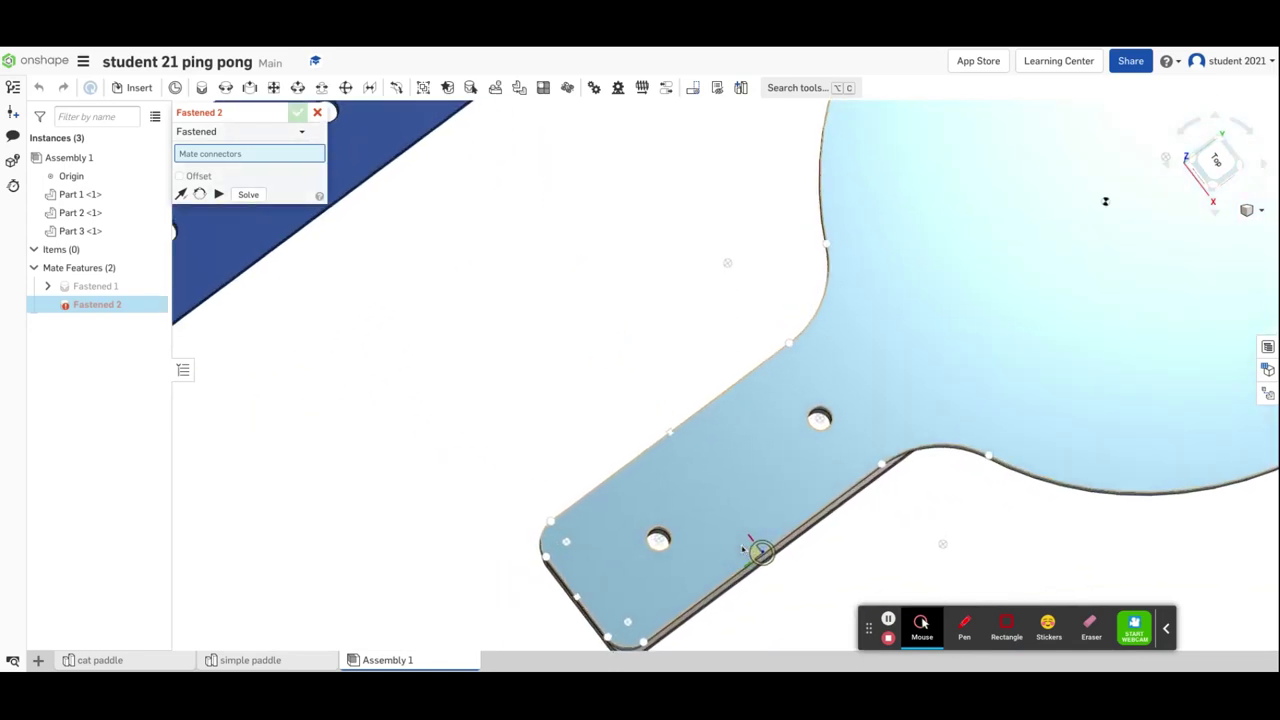
{"action": "right_click_drag", "start_coordinate": [792, 553], "coordinate": [757, 517]}
{"action": "left_click", "coordinate": [317, 112]}
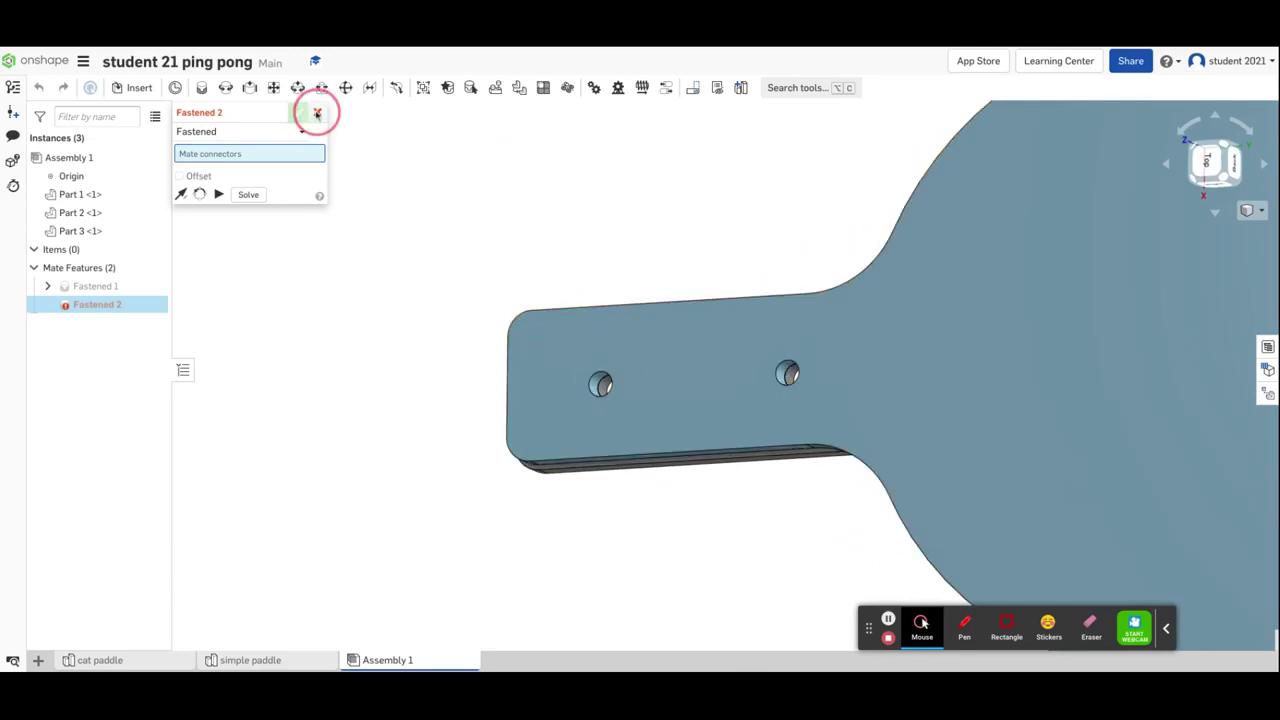
- Reopen Sketch 1 in simple paddle and dimension the first hole 0.75 from the arc
{"action": "left_click", "coordinate": [242, 660]}
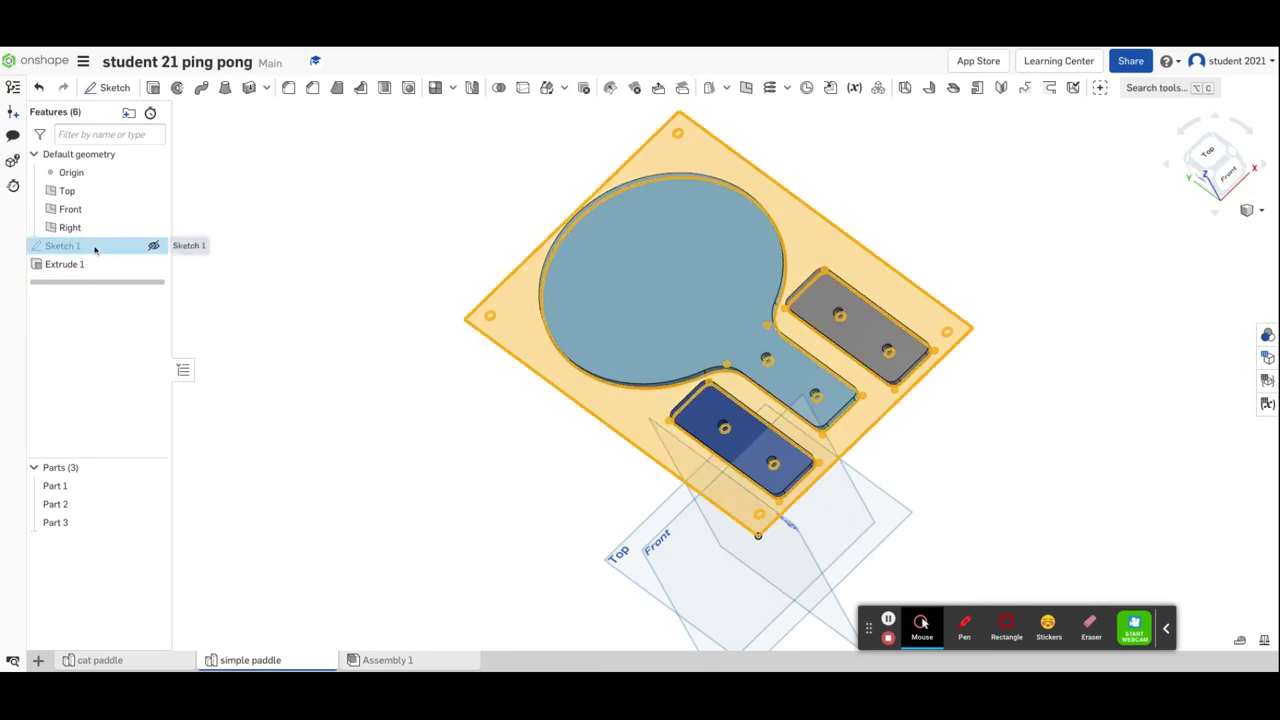
{"action": "double_click", "coordinate": [62, 246]}
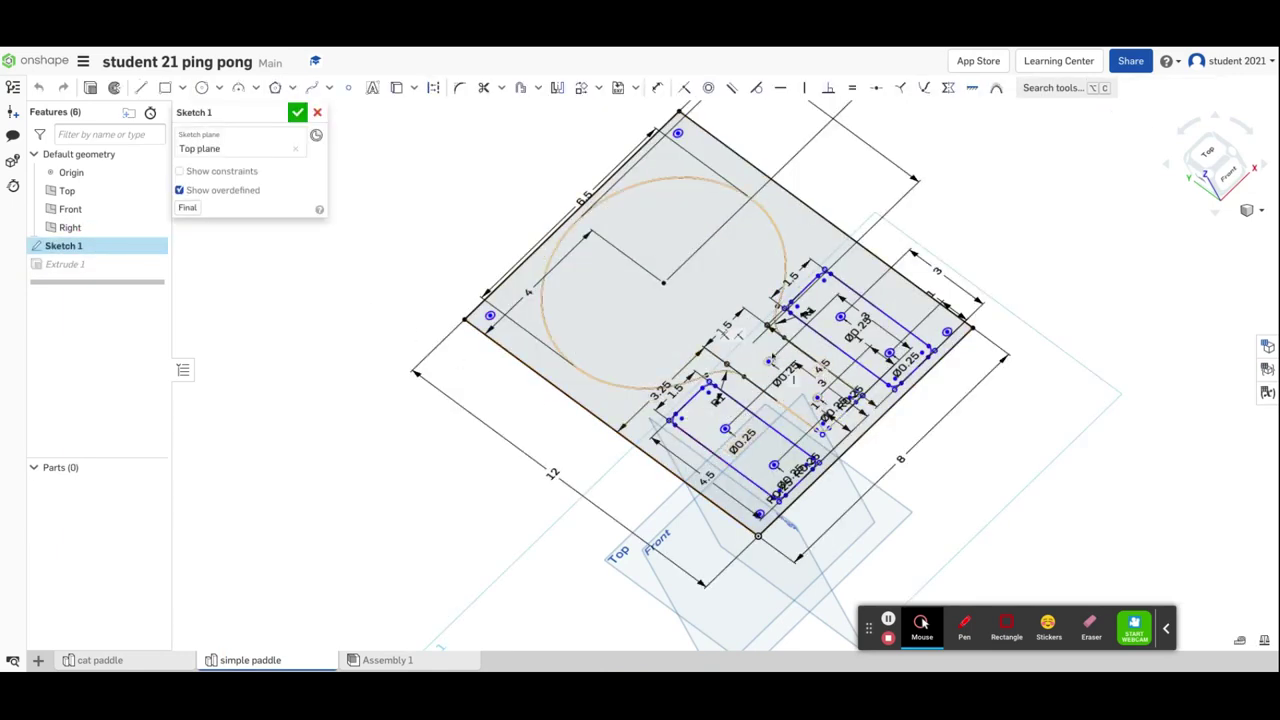
{"action": "left_click", "coordinate": [657, 90]}
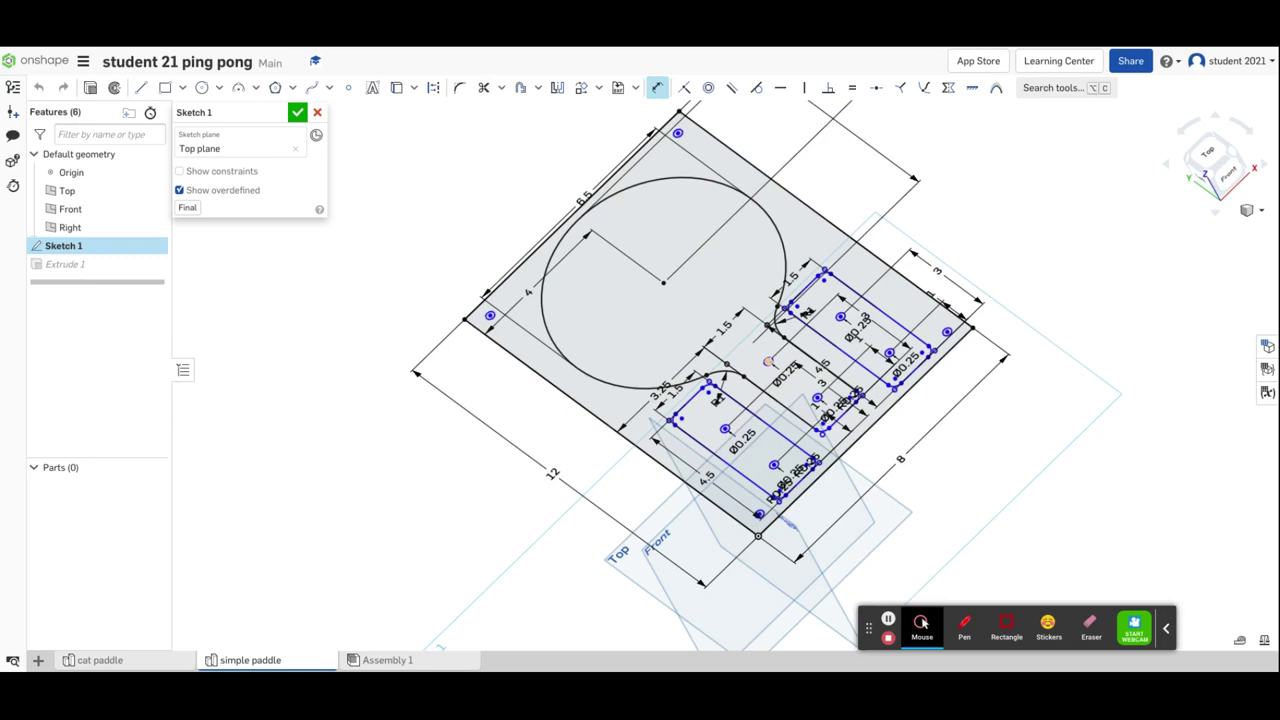
{"action": "left_click", "coordinate": [768, 362]}
{"action": "left_click", "coordinate": [744, 377]}
{"action": "left_click", "coordinate": [641, 338]}
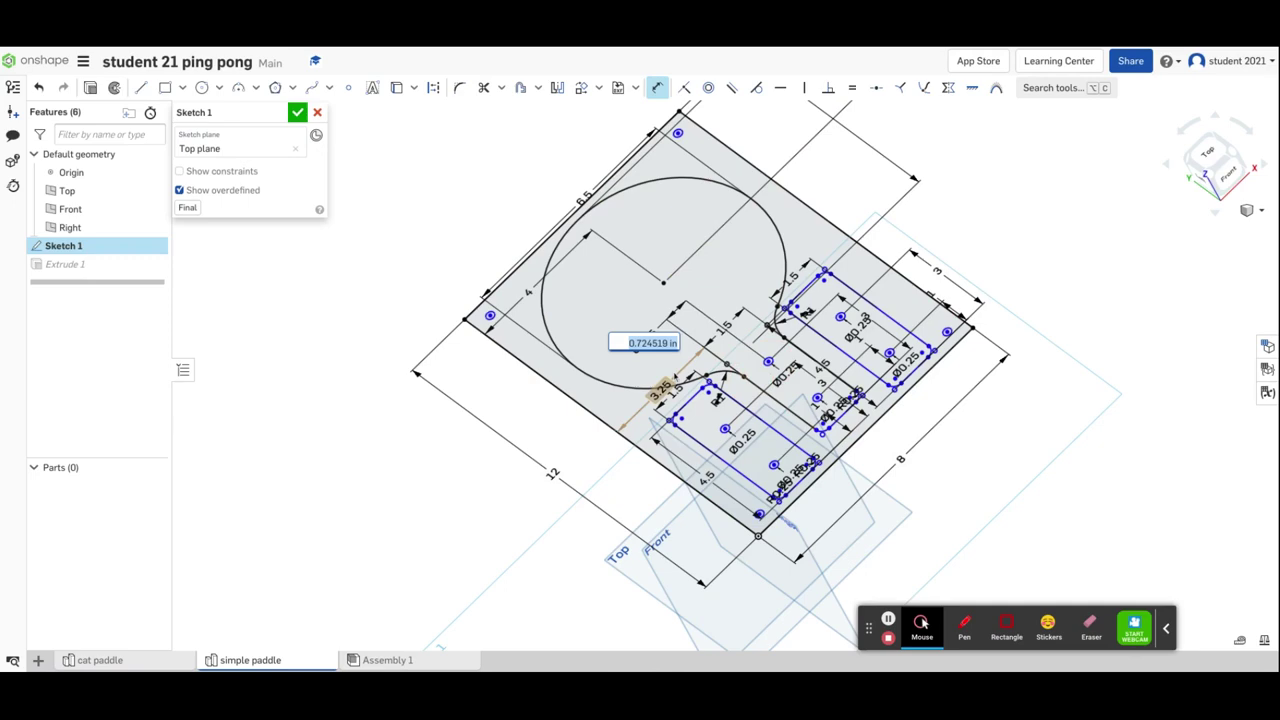
{"action": "key", "text": "BackSpace"}
{"action": "key", "text": "Return"}
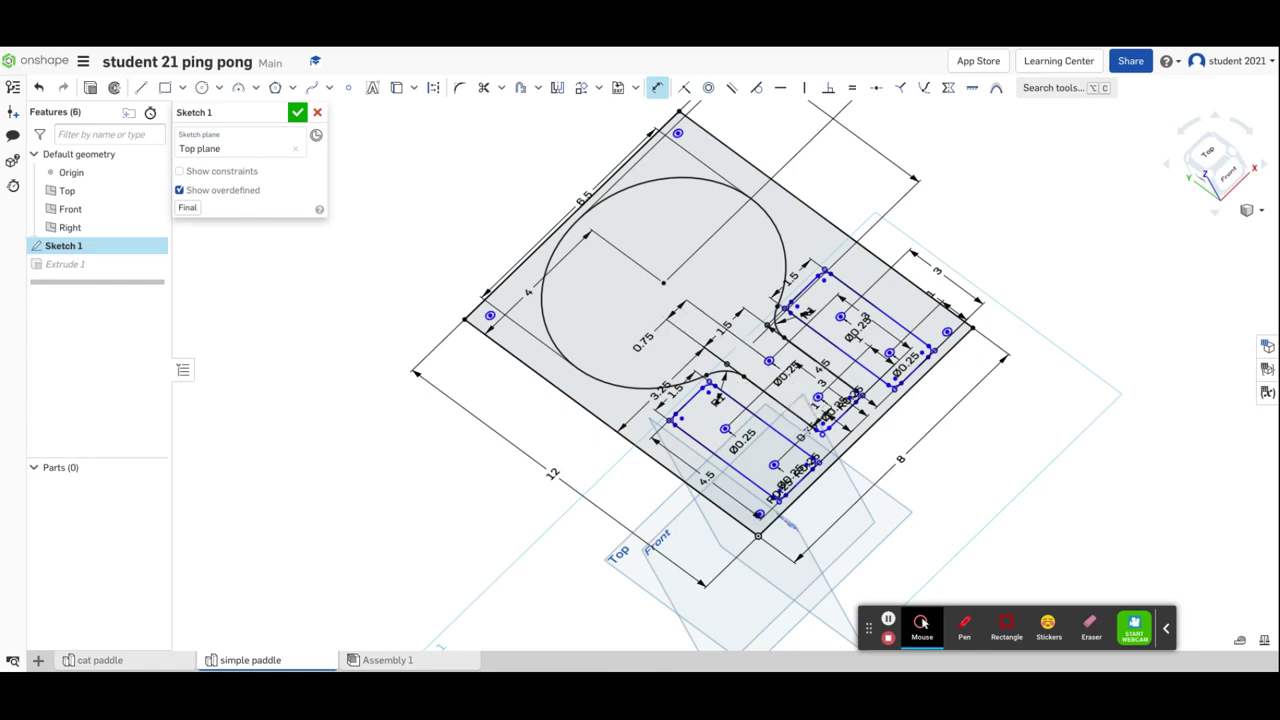
- Add another 0.75 hole-to-edge dimension, then undo it as conflicting
{"action": "left_click", "coordinate": [786, 422]}
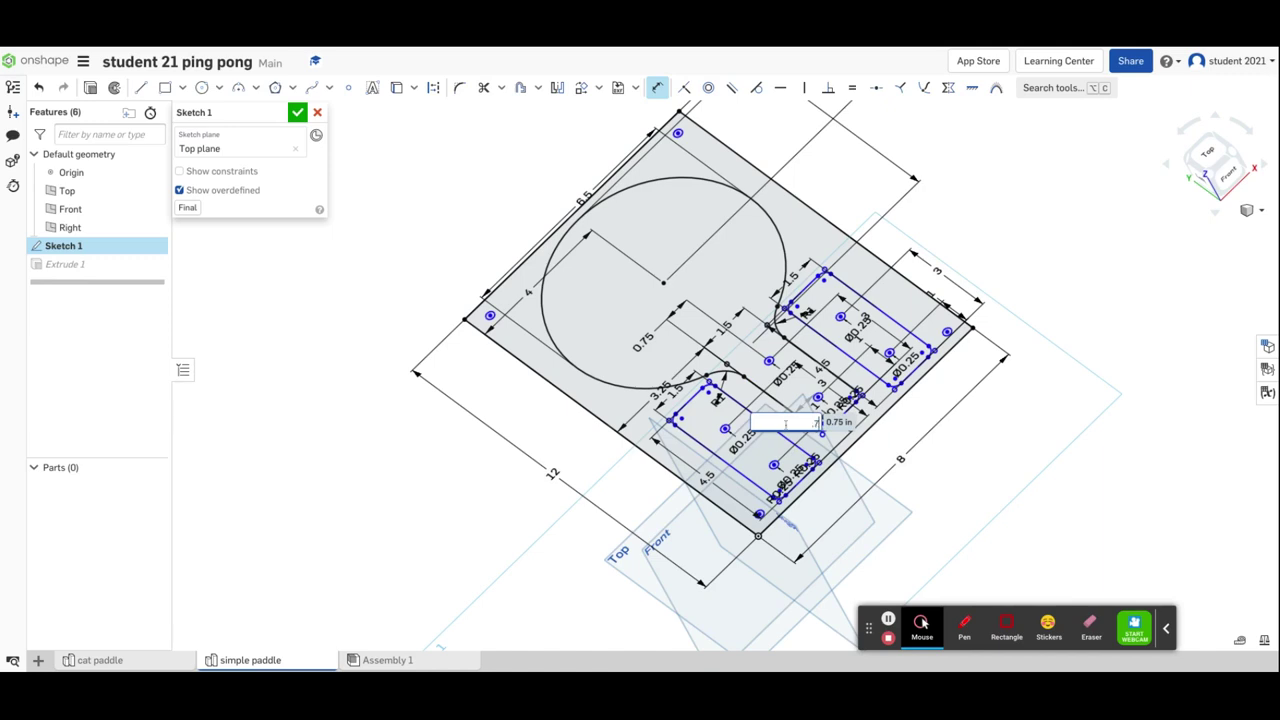
{"action": "type", "text": ".75"}
{"action": "key", "text": "Return"}
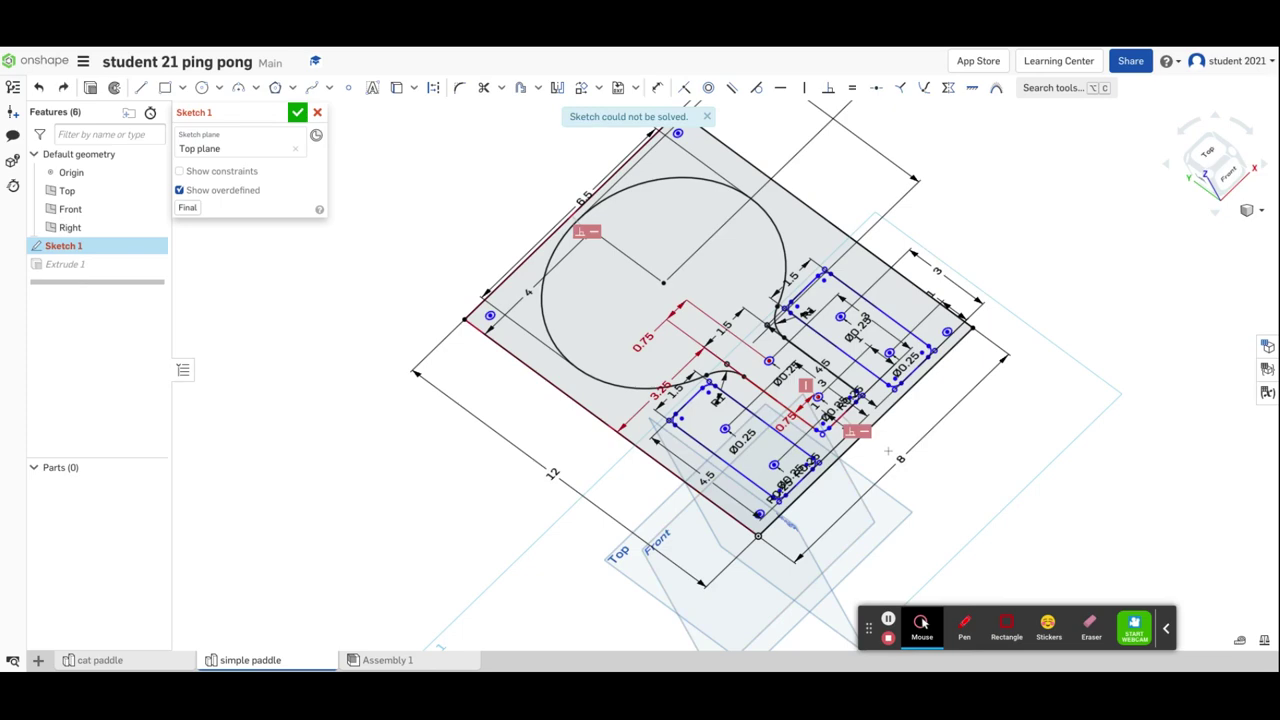
{"action": "key", "text": "ctrl+z"}
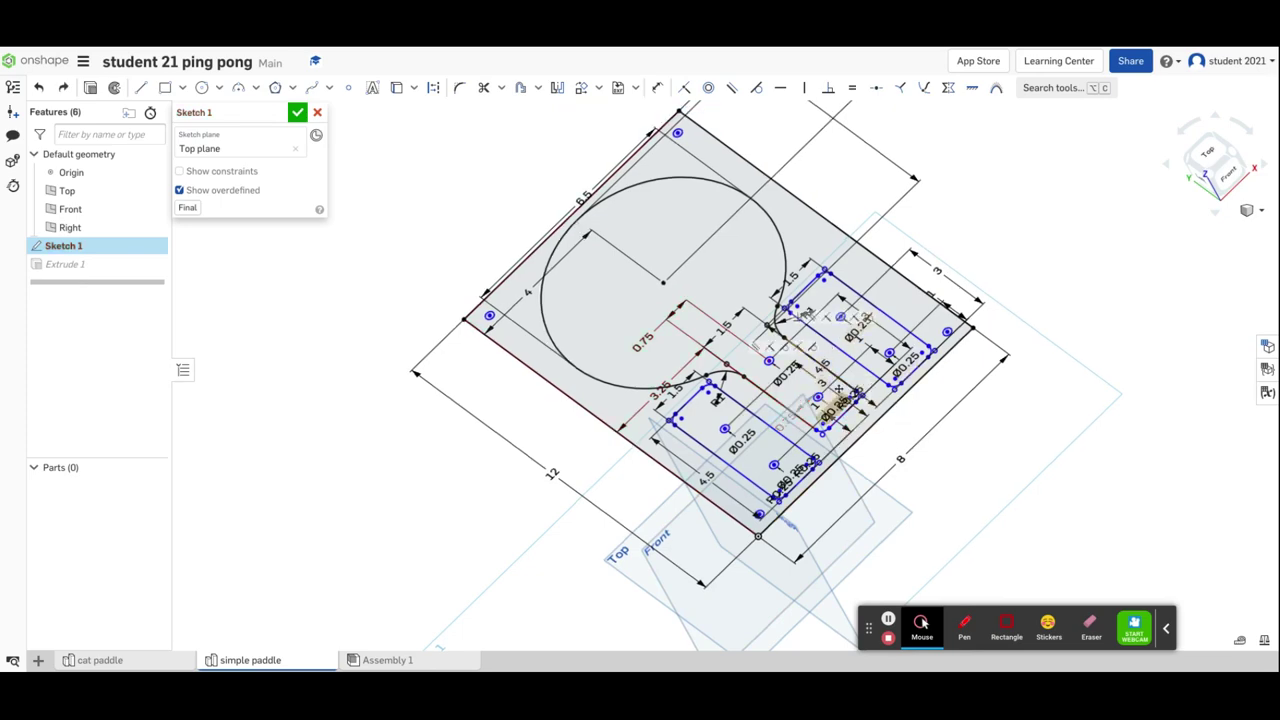
{"action": "scroll", "coordinate": [700, 380], "scroll_direction": "down", "scroll_amount": 3}
{"action": "scroll", "coordinate": [700, 380], "scroll_direction": "up", "scroll_amount": 3}
{"action": "scroll", "coordinate": [835, 398], "scroll_direction": "up", "scroll_amount": 5}
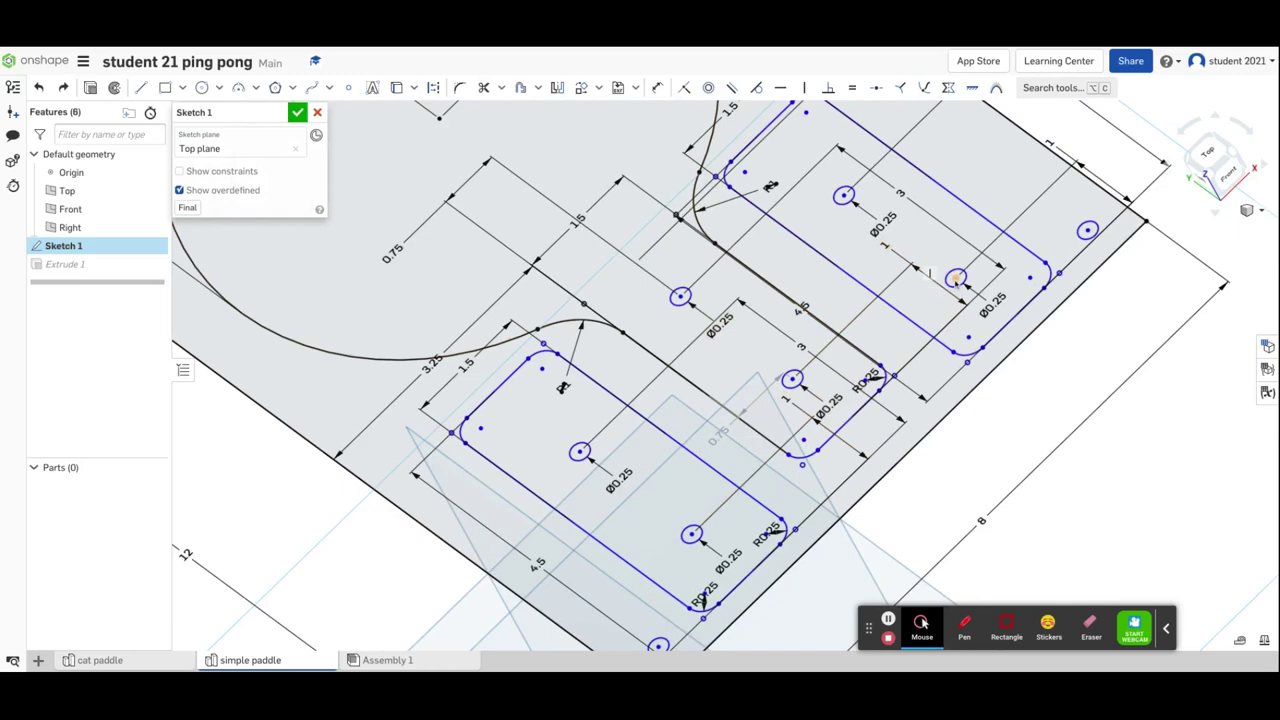
- Dimension the right handle piece's holes 0.75 from its edges
{"action": "left_click", "coordinate": [658, 88]}
{"action": "left_click", "coordinate": [843, 196]}
{"action": "left_click", "coordinate": [803, 238]}
{"action": "left_click", "coordinate": [815, 215]}
{"action": "type", "text": ".75"}
{"action": "key", "text": "Return"}
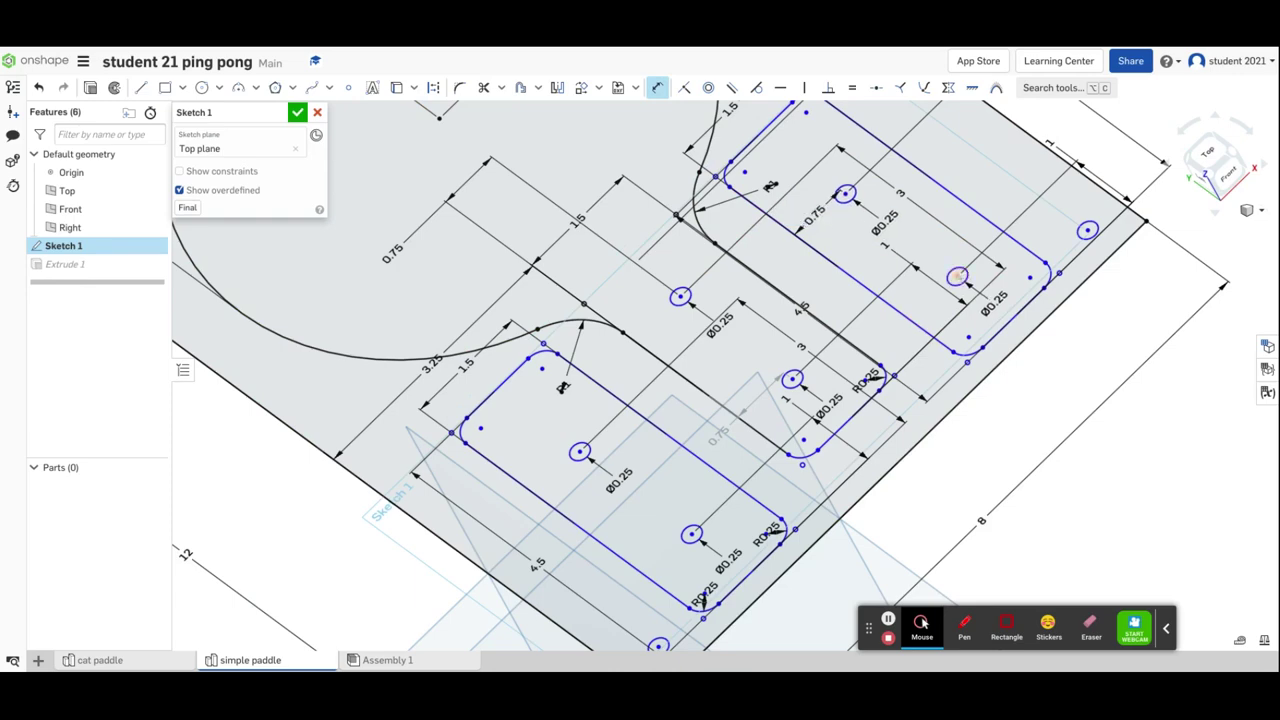
{"action": "left_click", "coordinate": [955, 280]}
{"action": "left_click", "coordinate": [914, 300]}
{"action": "key", "text": "Return"}
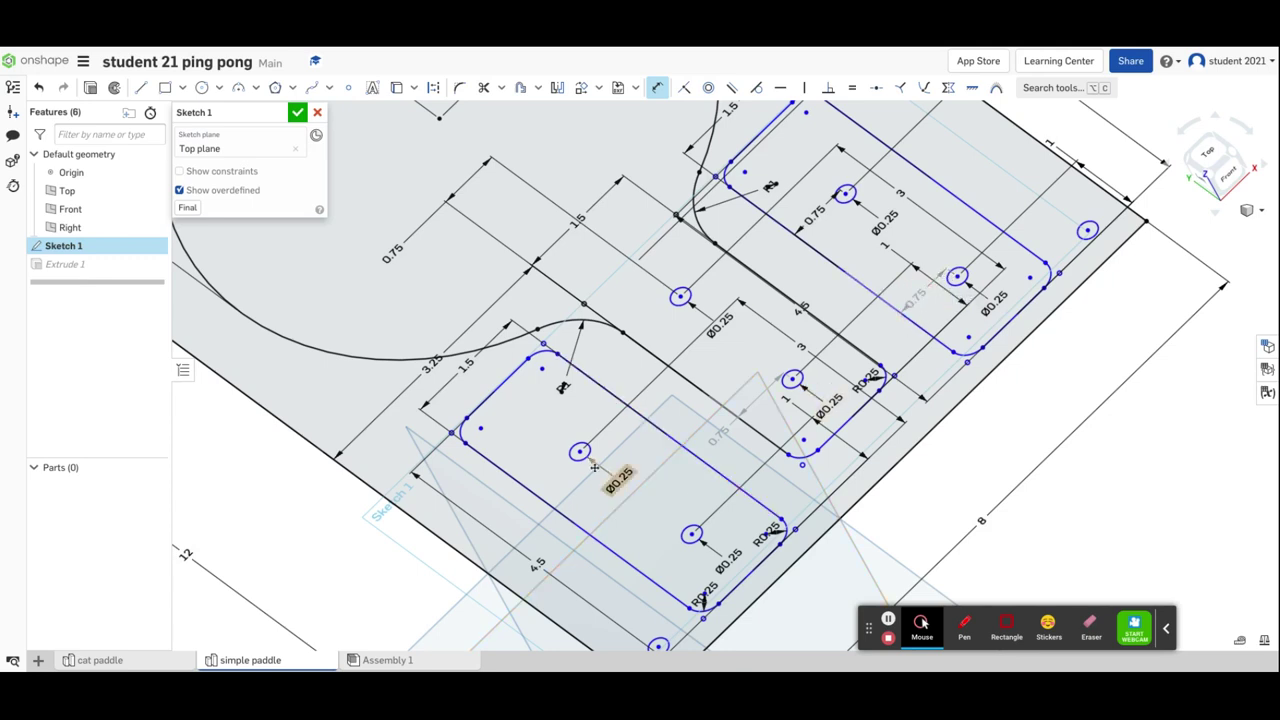
- Dimension the left handle piece's holes 0.75 from its edges
{"action": "key", "text": "d"}
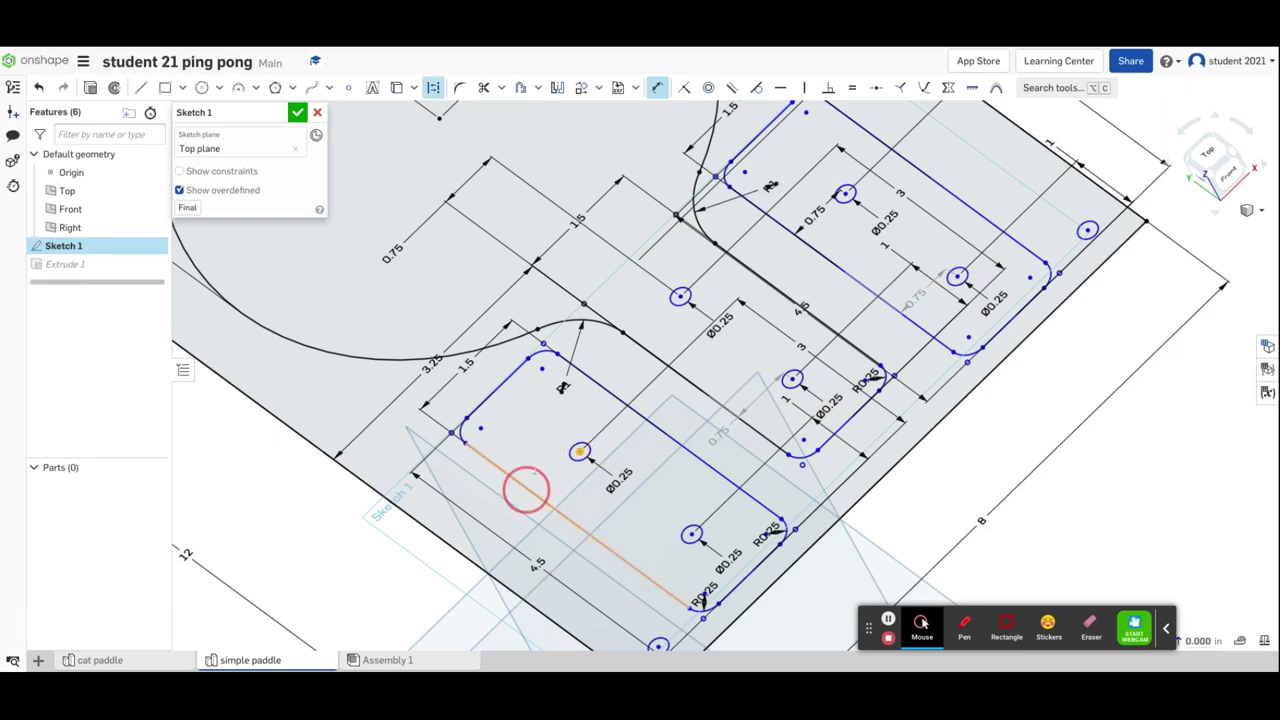
{"action": "left_click", "coordinate": [526, 489]}
{"action": "left_click", "coordinate": [580, 451]}
{"action": "left_click", "coordinate": [550, 455]}
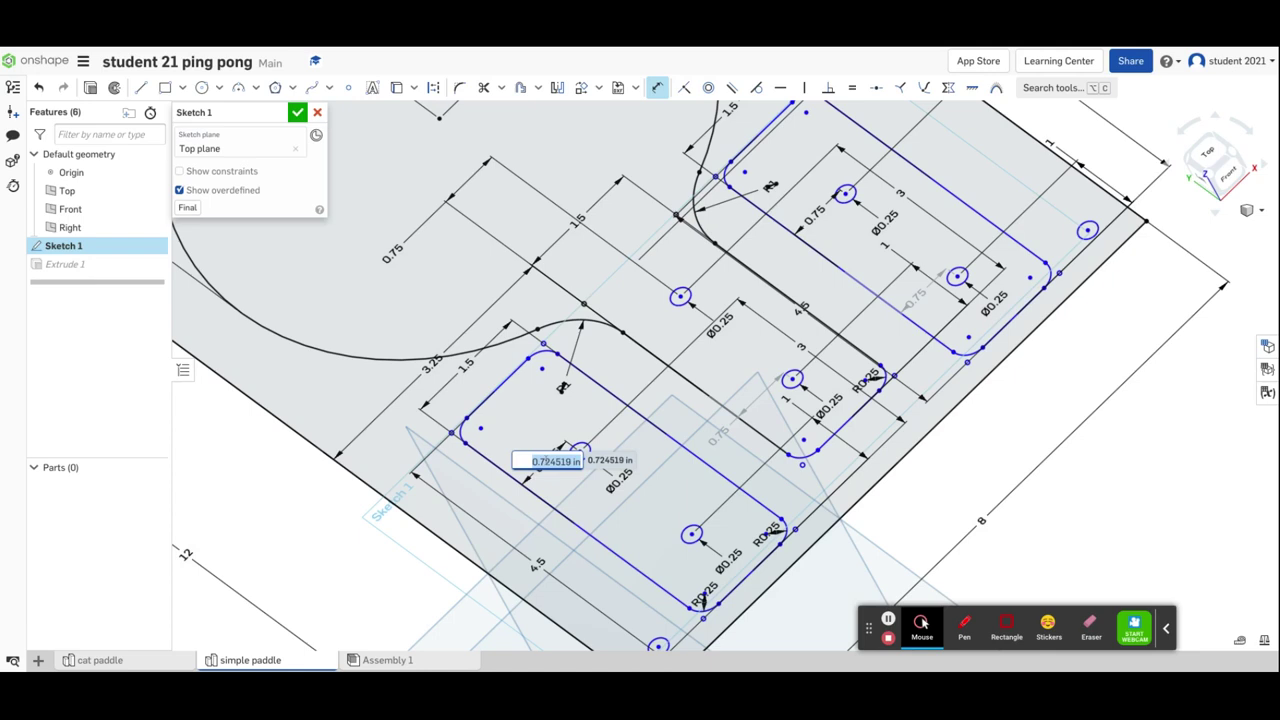
{"action": "key", "text": "BackSpace"}
{"action": "type", "text": ".75"}
{"action": "key", "text": "Return"}
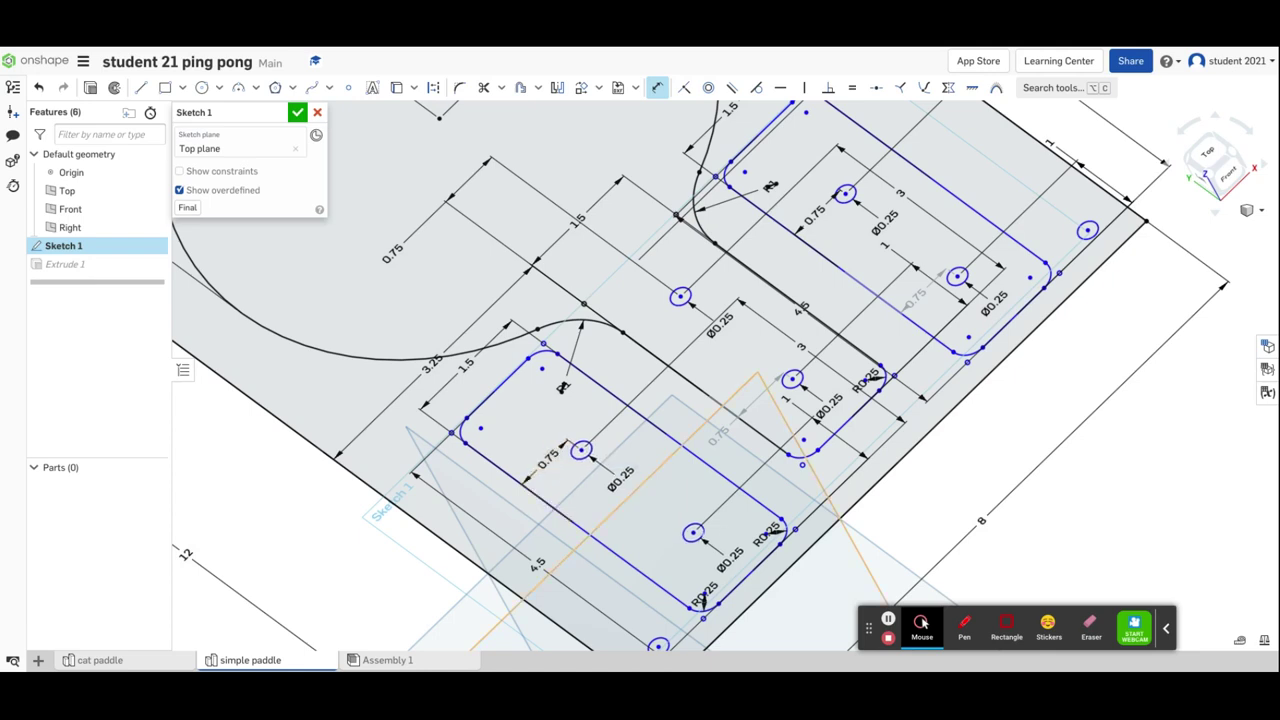
{"action": "left_click", "coordinate": [644, 580]}
{"action": "key", "text": "Return"}
{"action": "scroll", "coordinate": [743, 396], "scroll_direction": "down", "scroll_amount": 5}
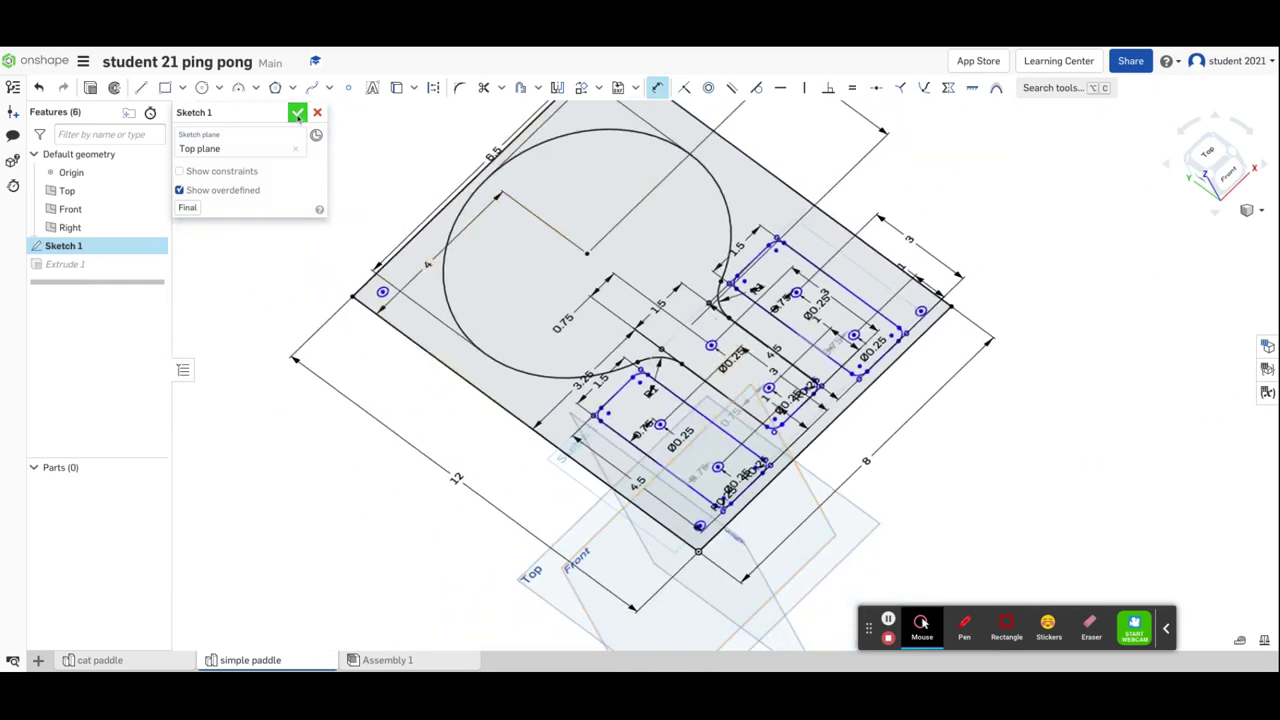
- Close the sketch and view the paddle blade and blue plate in Assembly 1
{"action": "left_click", "coordinate": [298, 113]}
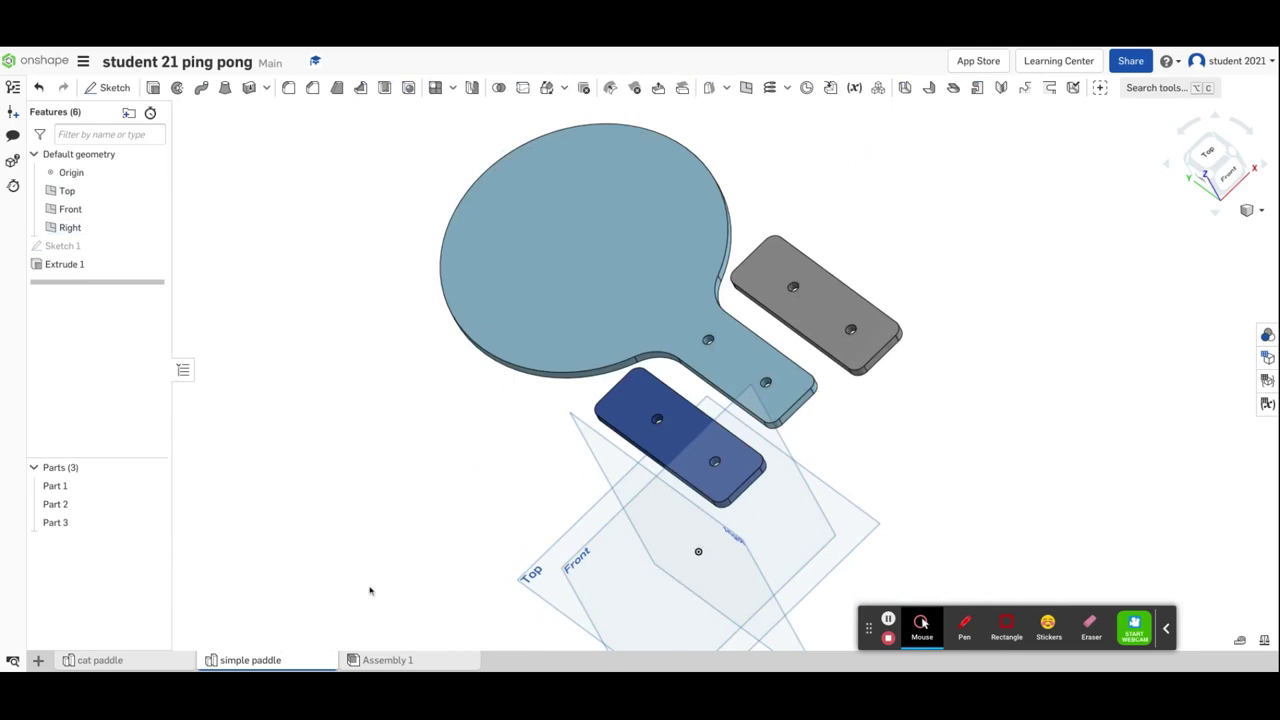
{"action": "left_click", "coordinate": [393, 660]}
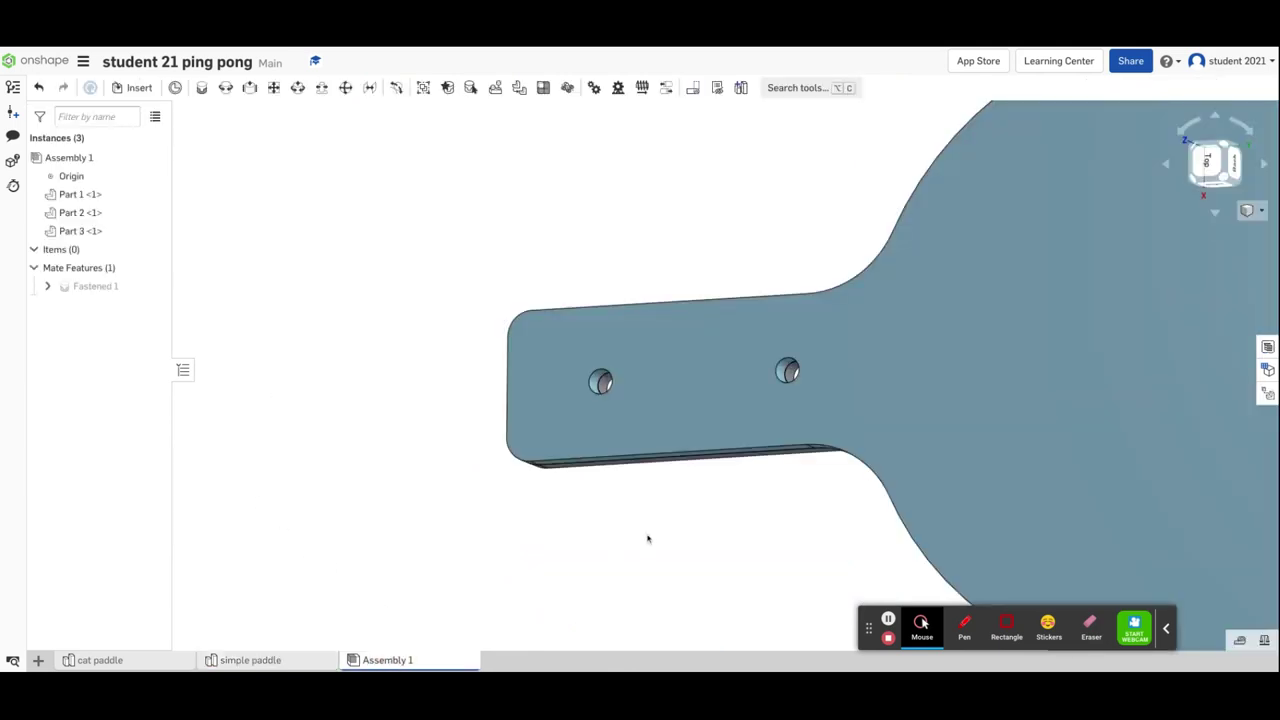
{"action": "right_click_drag", "start_coordinate": [648, 539], "coordinate": [705, 502]}
{"action": "scroll", "coordinate": [705, 505], "scroll_direction": "down", "scroll_amount": 6}
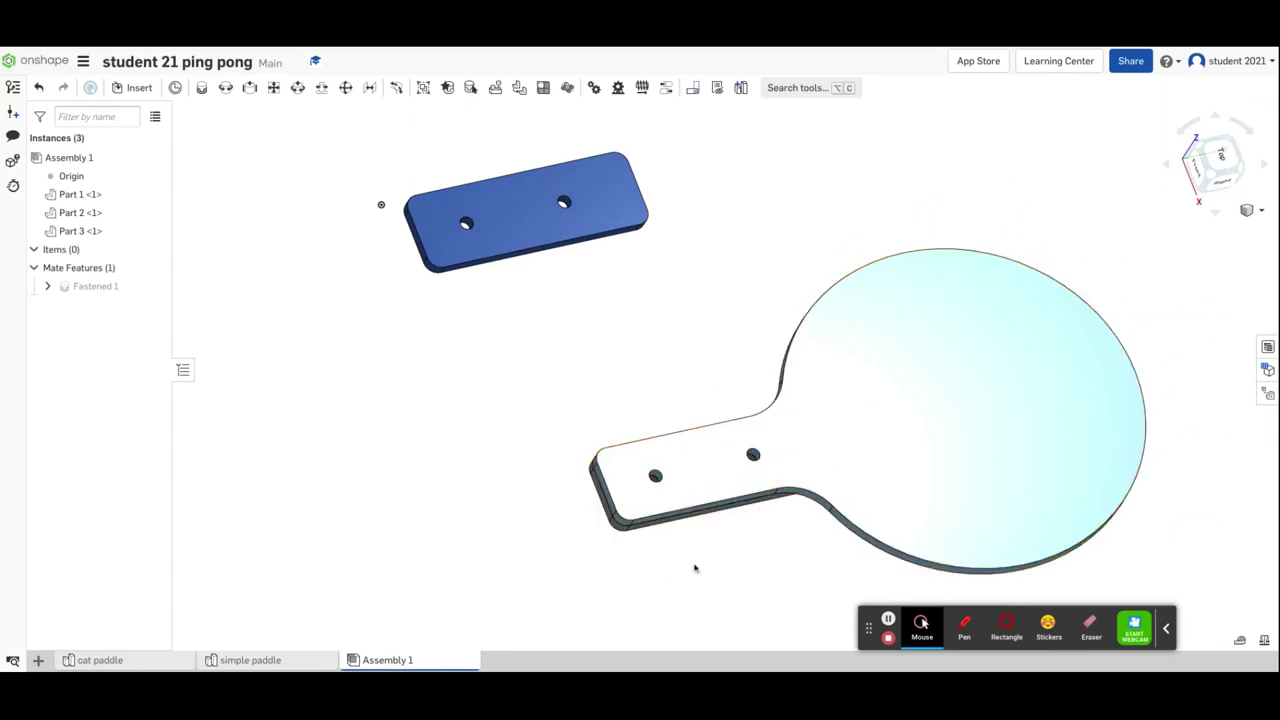
{"action": "right_click_drag", "start_coordinate": [705, 568], "coordinate": [528, 262]}
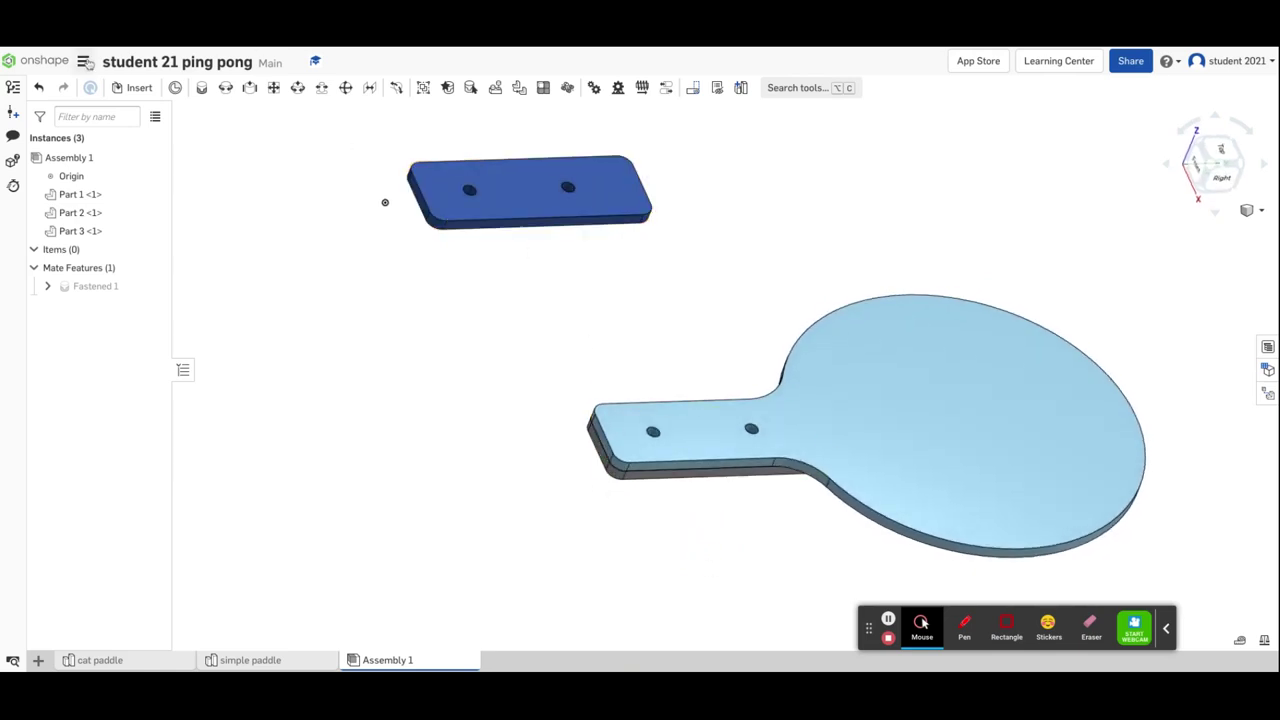
- Start a Fastened mate between the blue plate's hole and the handle's hole
{"action": "left_click", "coordinate": [199, 87]}
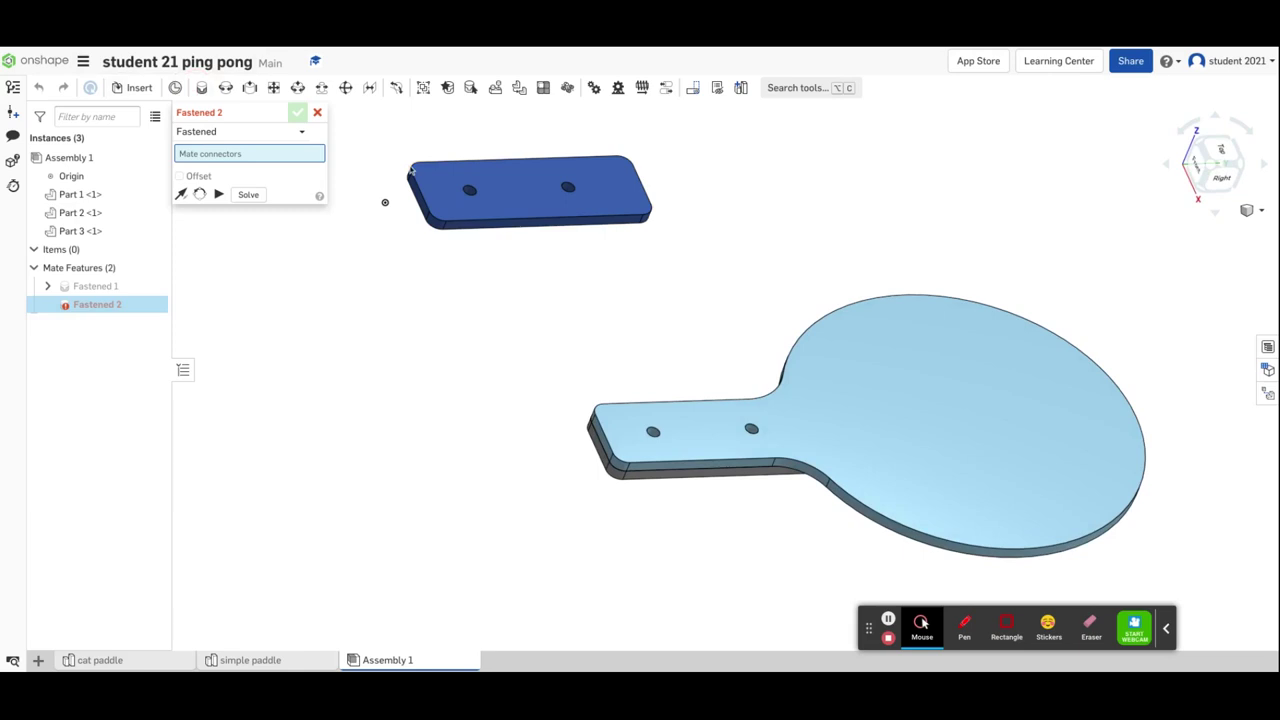
{"action": "scroll", "coordinate": [466, 196], "scroll_direction": "down", "scroll_amount": 5}
{"action": "scroll", "coordinate": [466, 196], "scroll_direction": "up", "scroll_amount": 8}
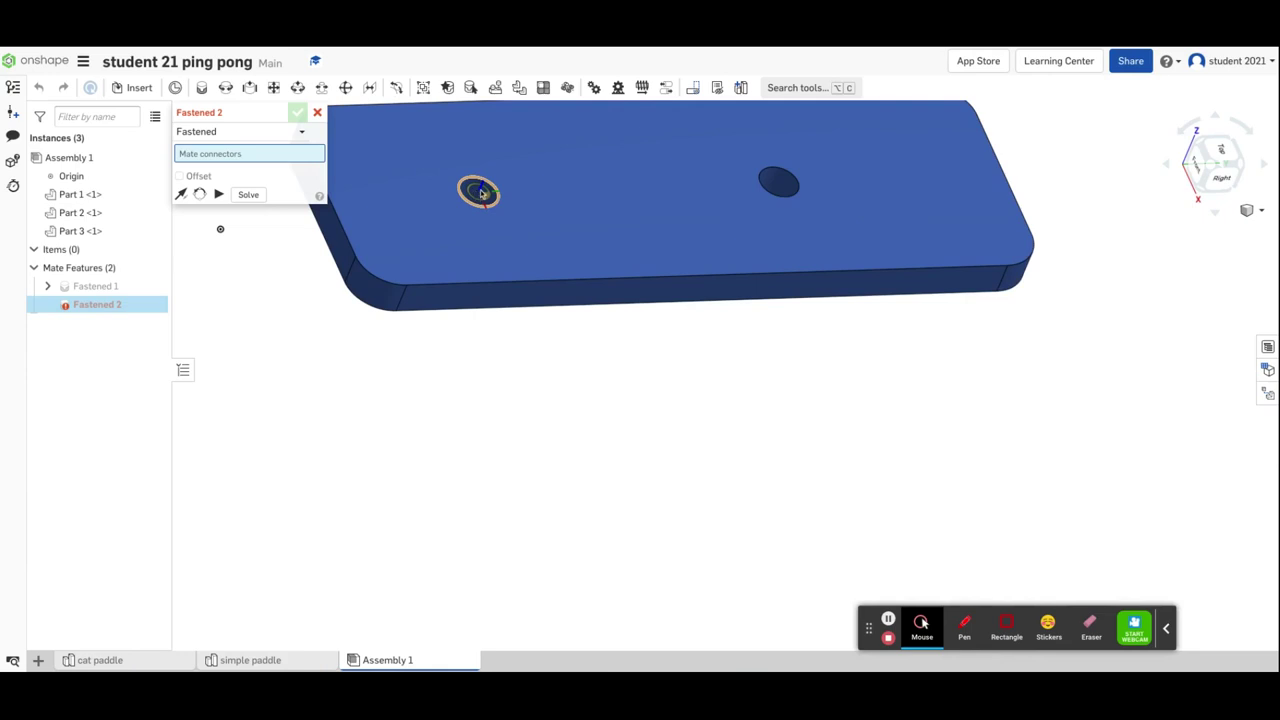
{"action": "left_click", "coordinate": [481, 193]}
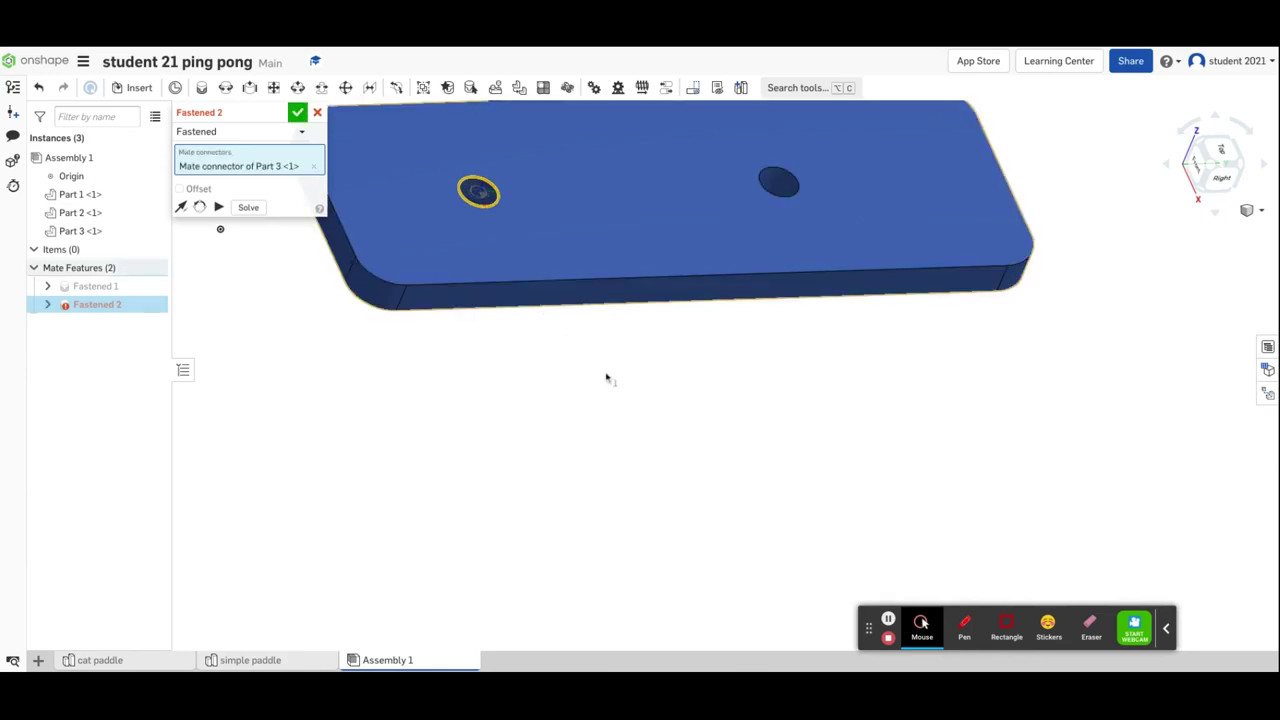
{"action": "scroll", "coordinate": [608, 378], "scroll_direction": "up", "scroll_amount": 3}
{"action": "scroll", "coordinate": [608, 378], "scroll_direction": "down", "scroll_amount": 6}
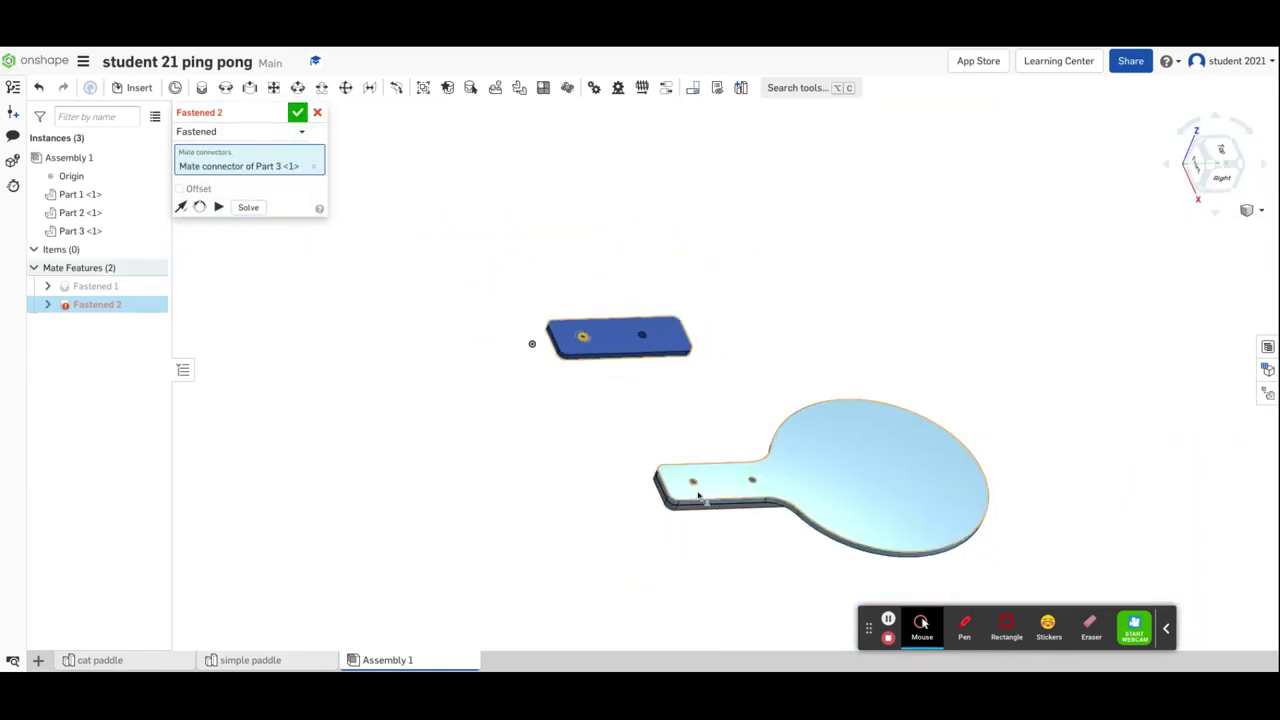
{"action": "scroll", "coordinate": [684, 490], "scroll_direction": "up", "scroll_amount": 8}
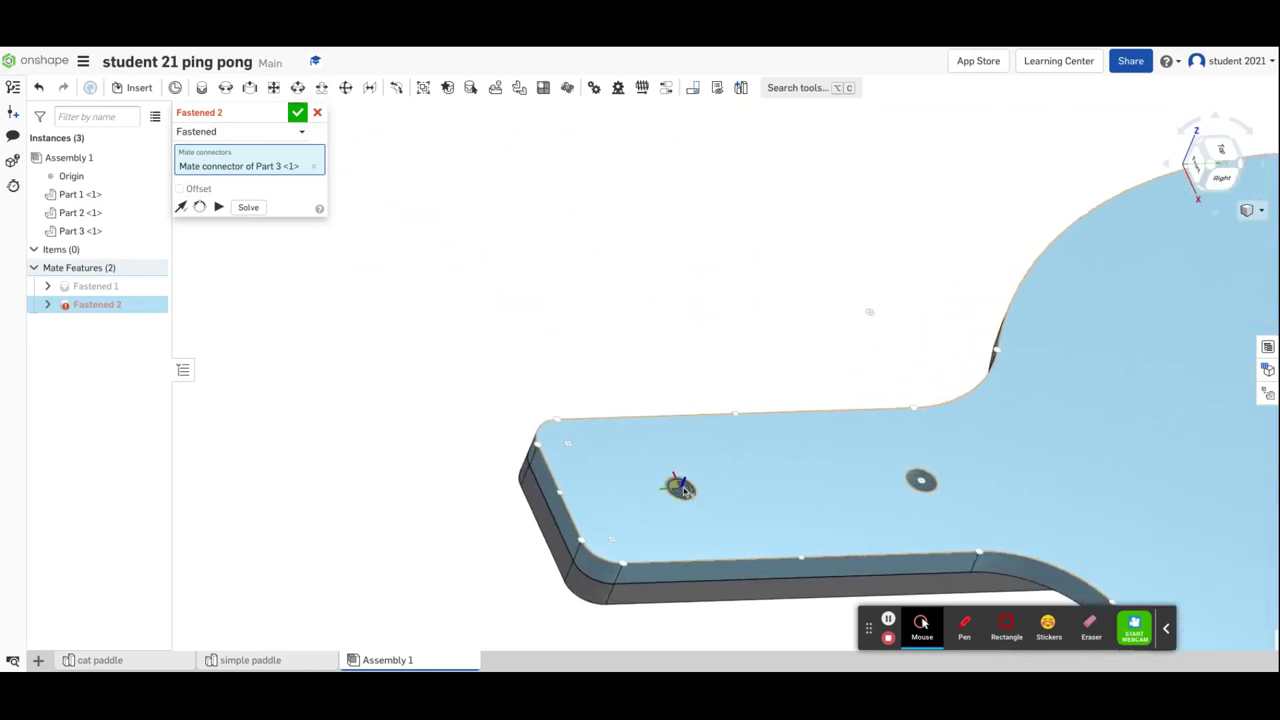
{"action": "left_click", "coordinate": [684, 489]}
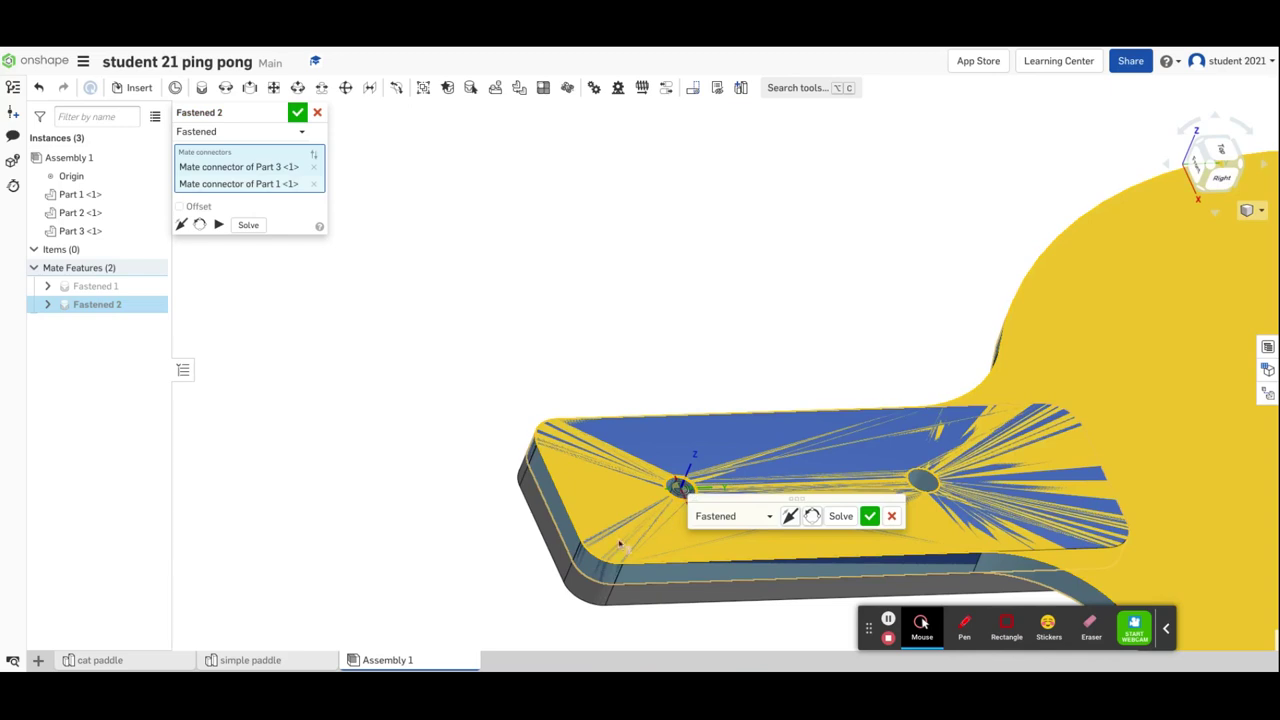
- Flip the plate and rotate it twice 90° along the handle, then confirm the mate
{"action": "left_click", "coordinate": [790, 516]}
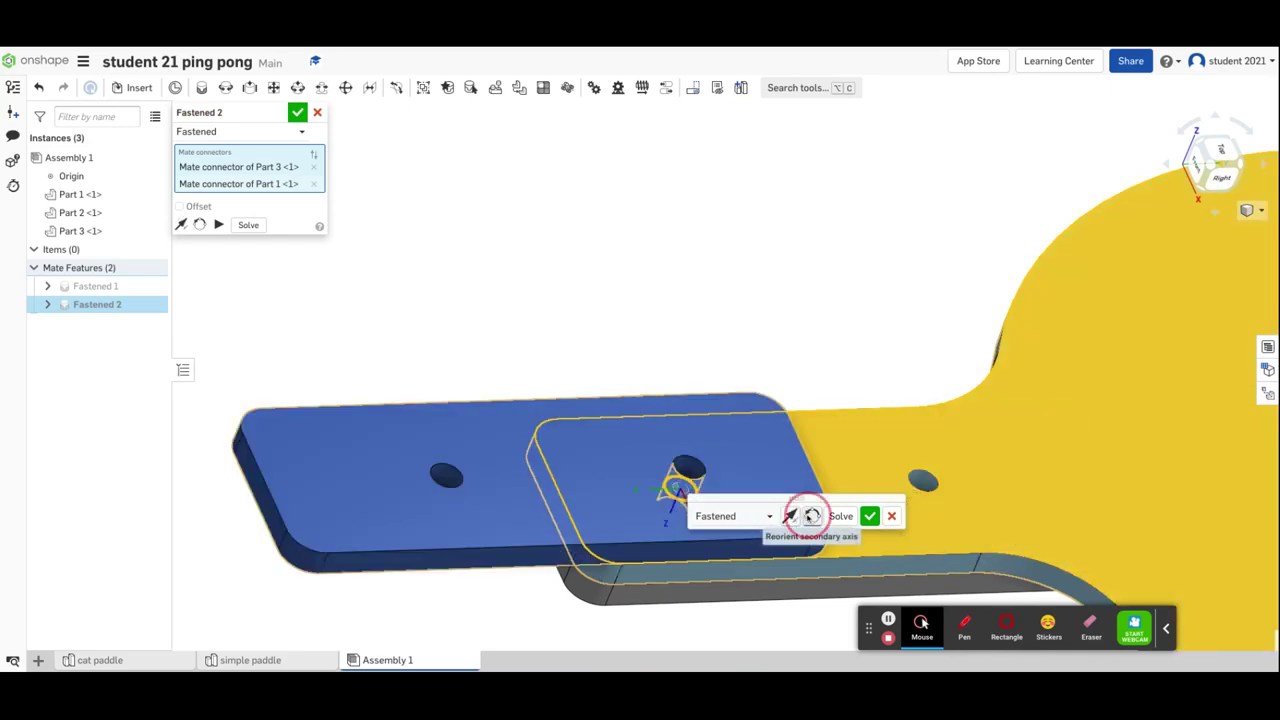
{"action": "left_click", "coordinate": [812, 516]}
{"action": "left_click", "coordinate": [812, 516]}
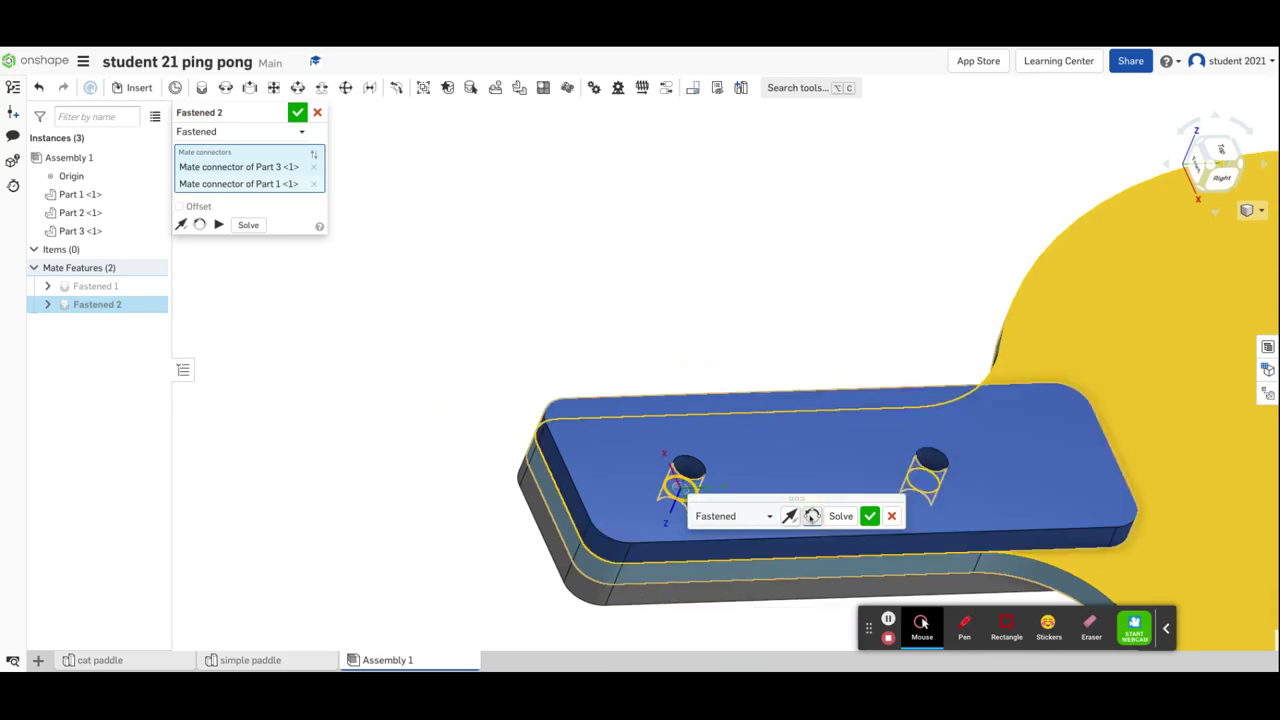
{"action": "right_click_drag", "start_coordinate": [594, 351], "coordinate": [808, 423]}
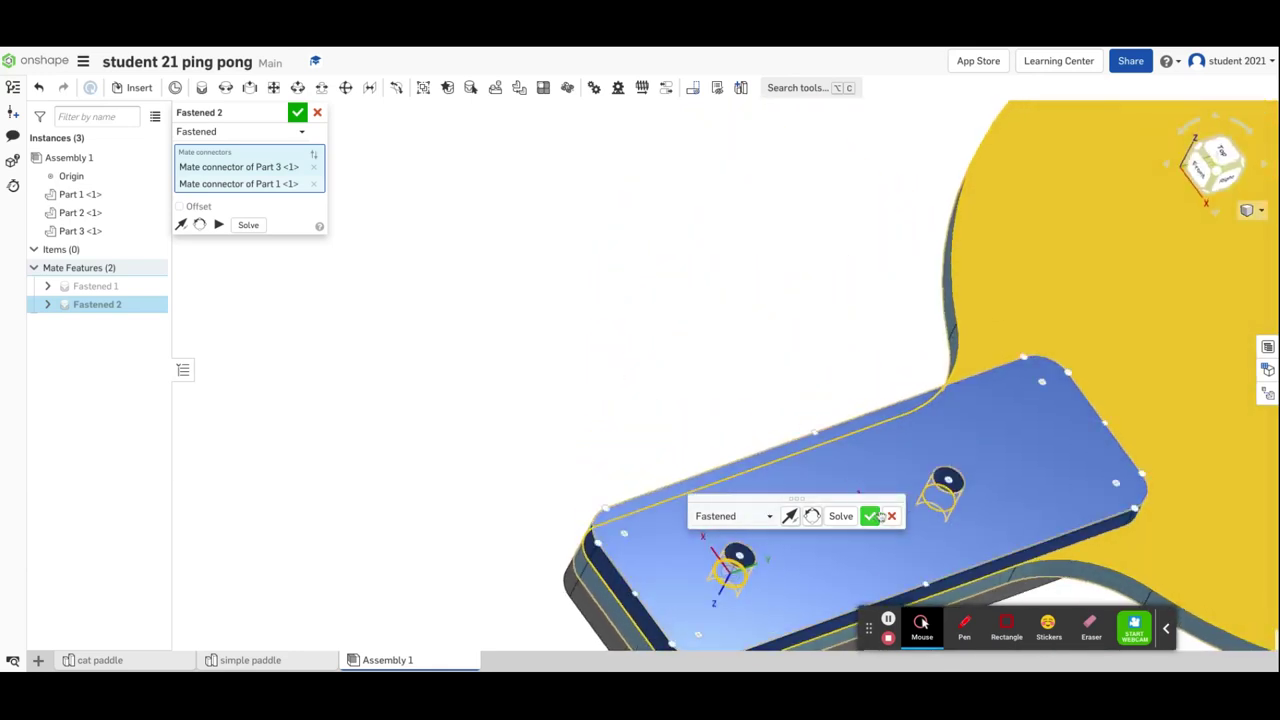
{"action": "left_click", "coordinate": [869, 516]}
{"action": "scroll", "coordinate": [1109, 286], "scroll_direction": "down", "scroll_amount": 5}
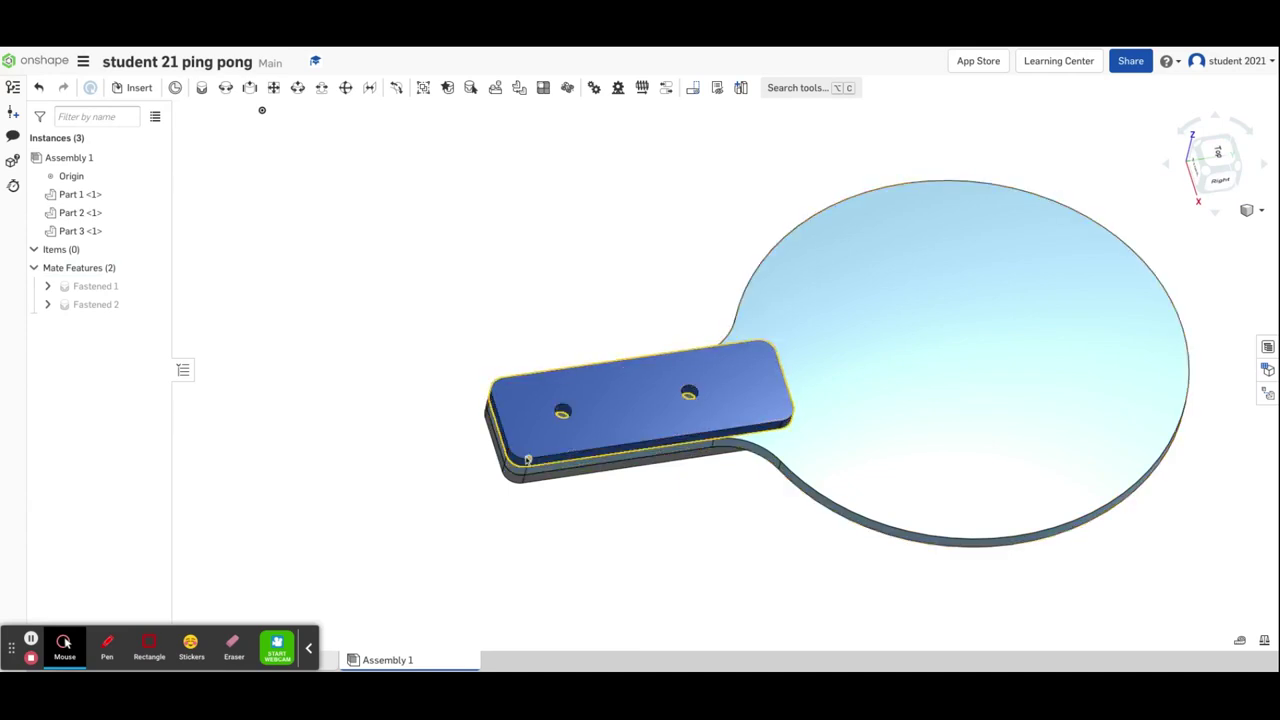
- Select the blue handle plate and open Part 3 <1> for in-context editing
{"action": "left_click_drag", "start_coordinate": [64, 642], "coordinate": [871, 607]}
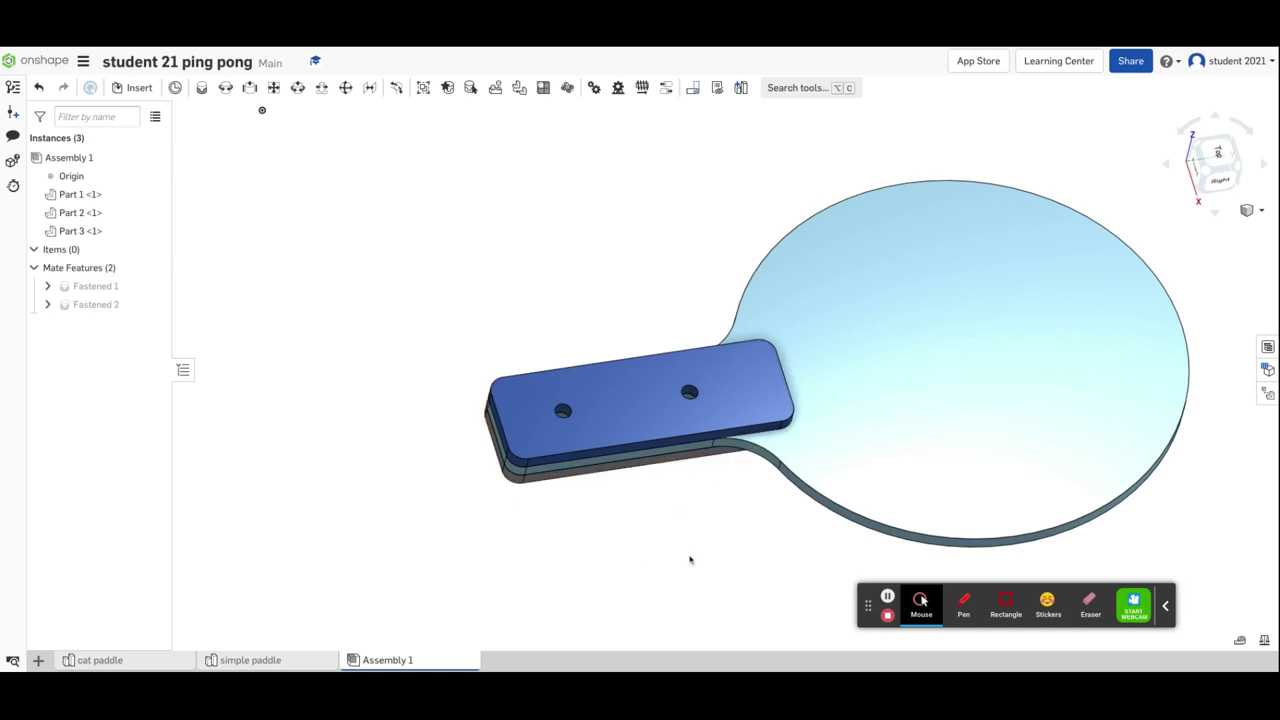
{"action": "left_click", "coordinate": [620, 395]}
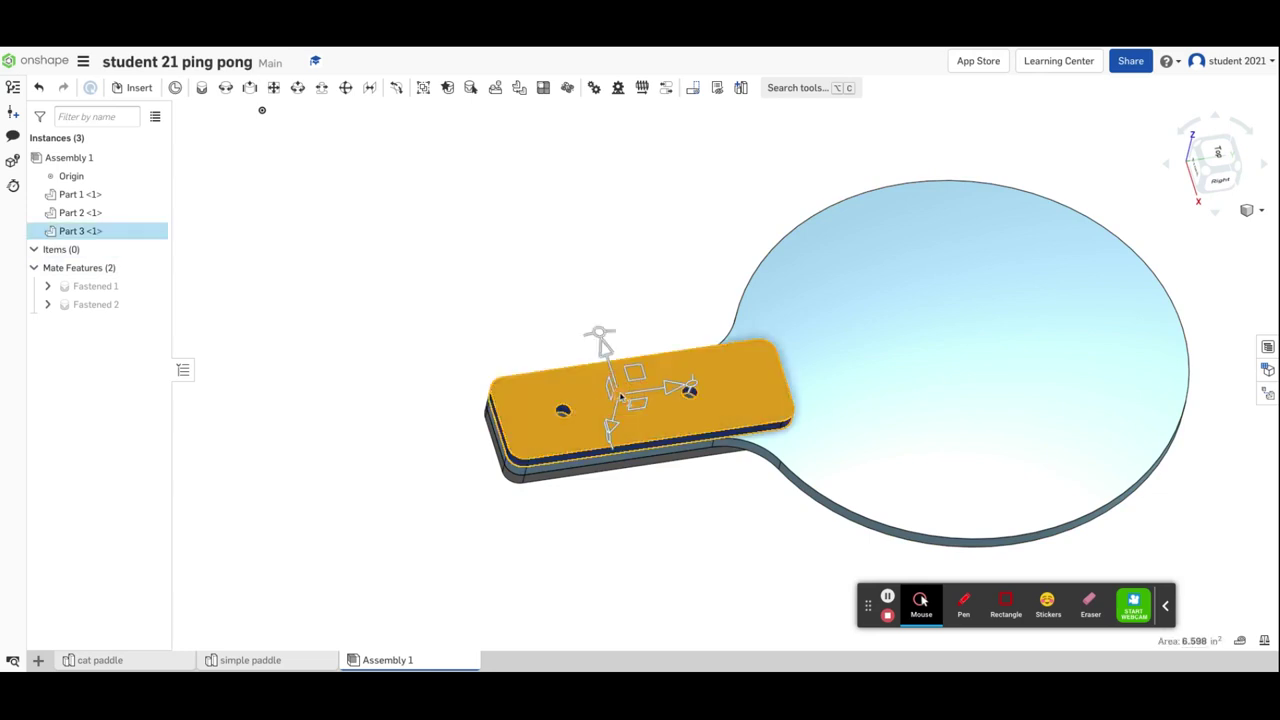
{"action": "left_click", "coordinate": [88, 231]}
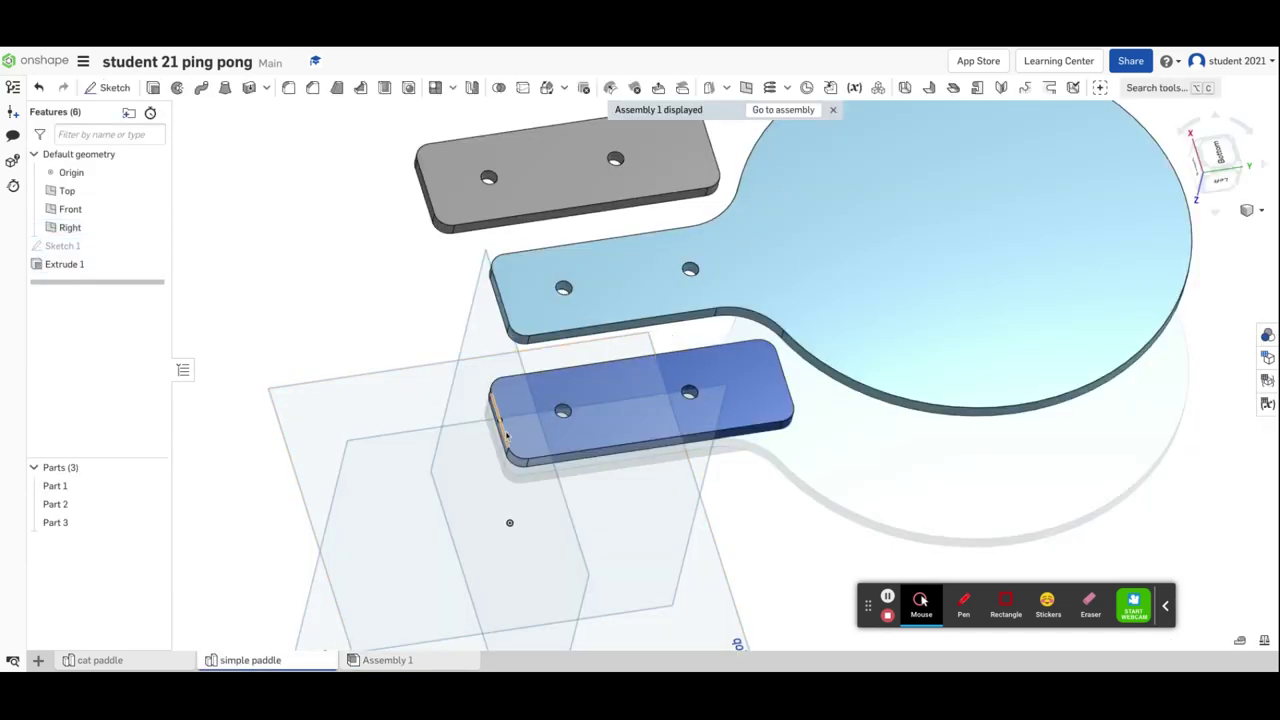
- Chamfer the blue handle plate's edge with a 0.15 in distance, creating Chamfer 1
{"action": "left_click", "coordinate": [312, 88]}
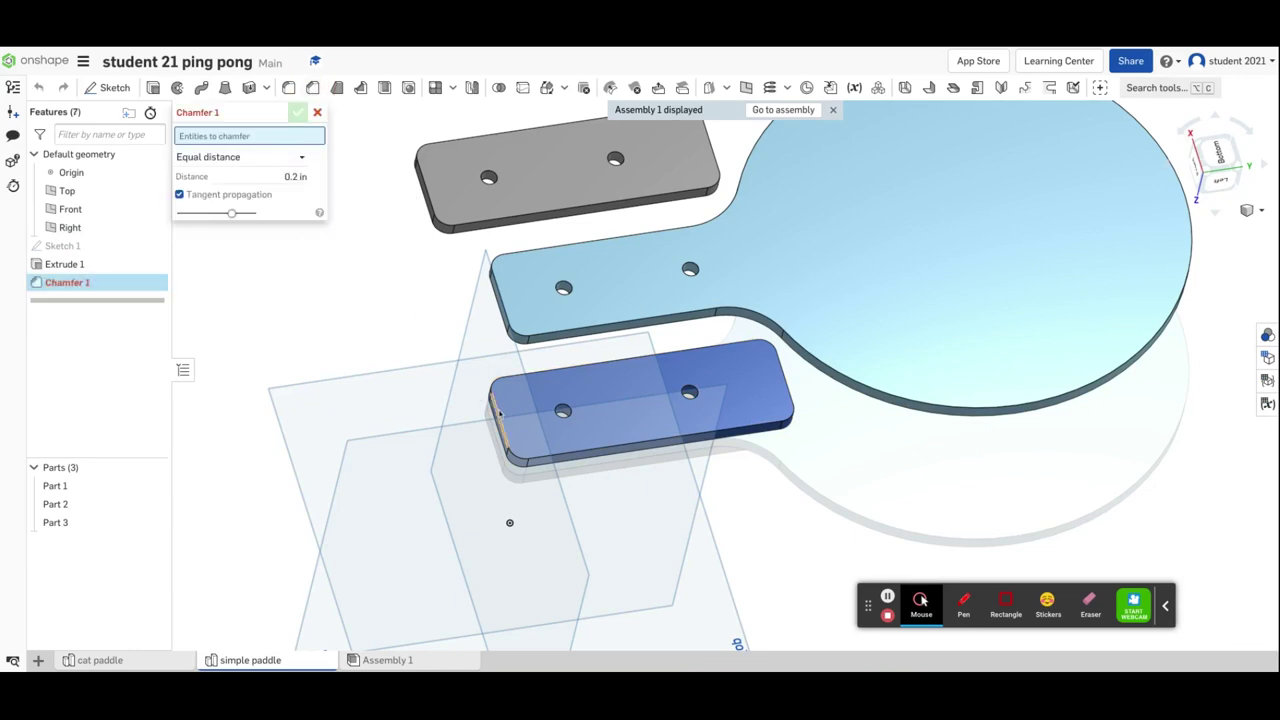
{"action": "left_click", "coordinate": [499, 410]}
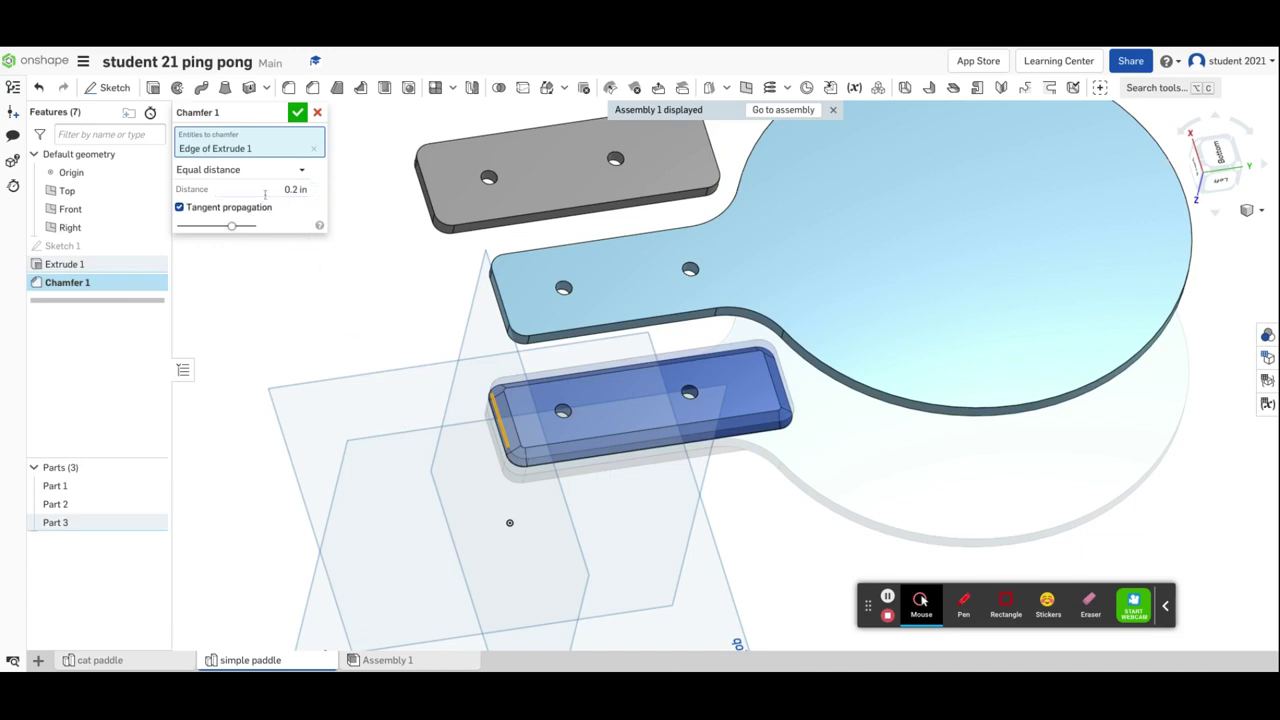
{"action": "left_click", "coordinate": [288, 190]}
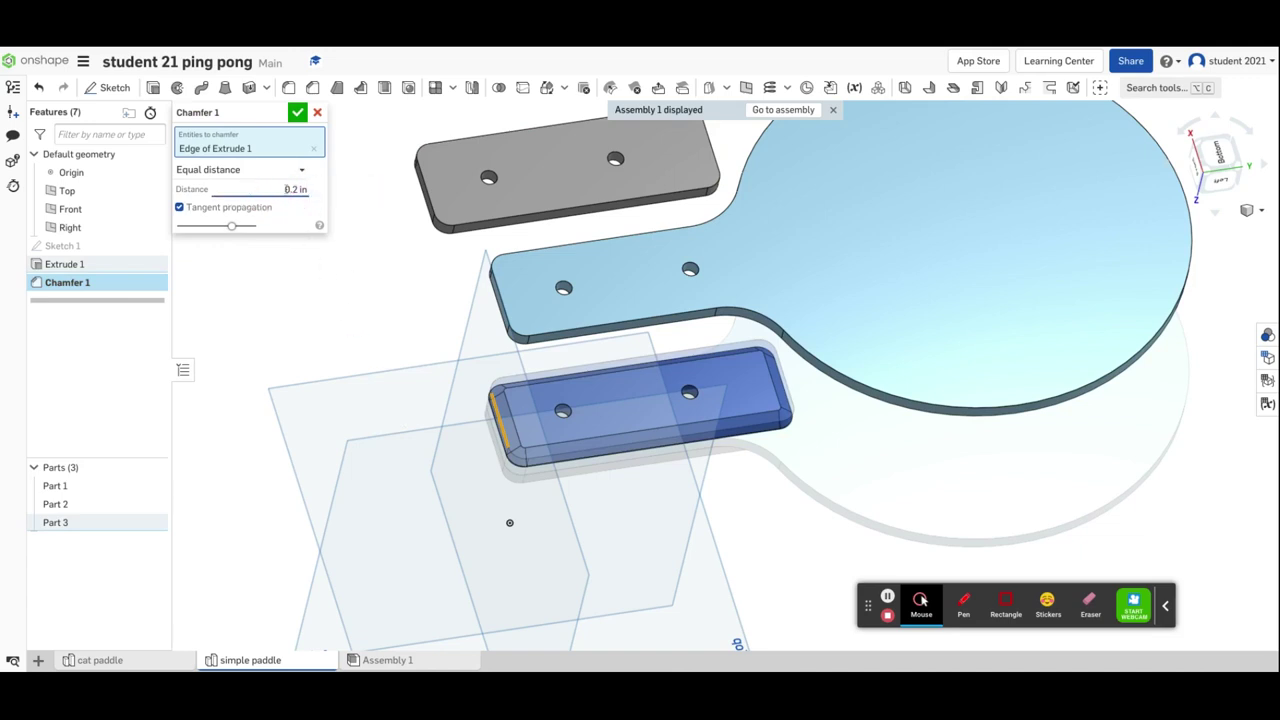
{"action": "left_click", "coordinate": [296, 190]}
{"action": "key", "text": "Return"}
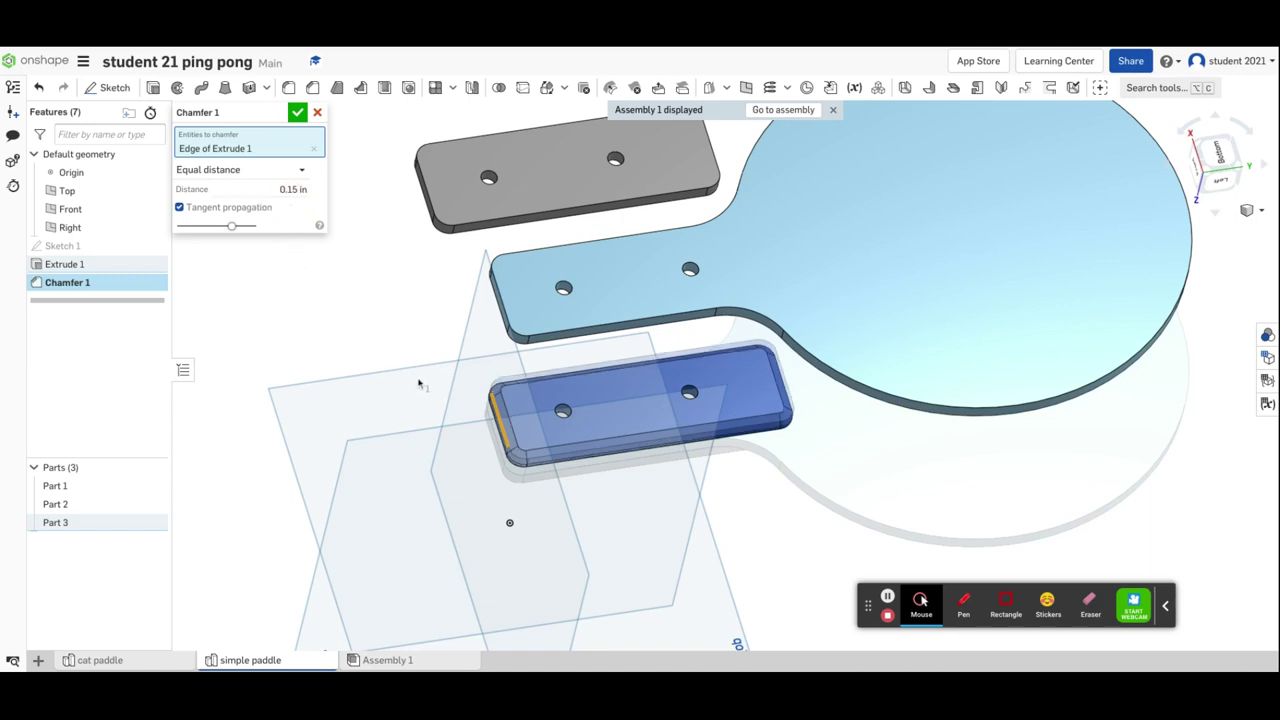
{"action": "left_click", "coordinate": [298, 114]}
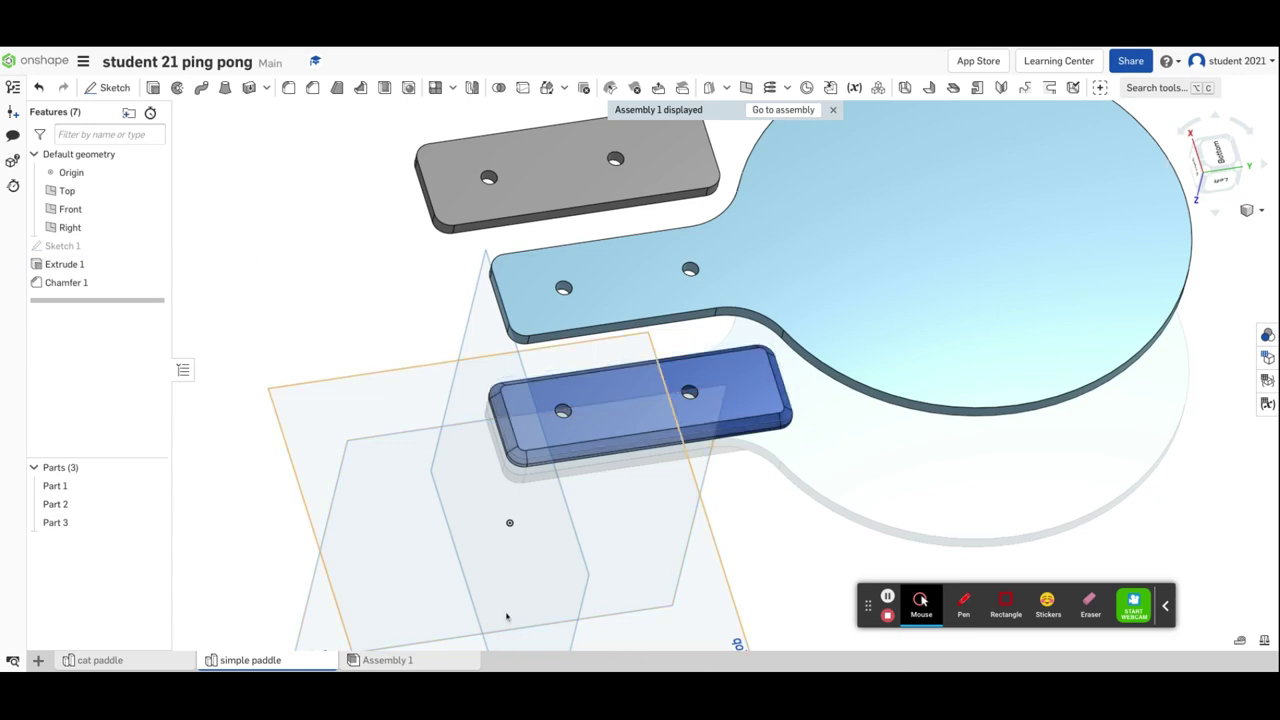
- View the chamfered blue plate from below in Assembly 1, then open dark Part 2 in context
{"action": "left_click", "coordinate": [790, 110]}
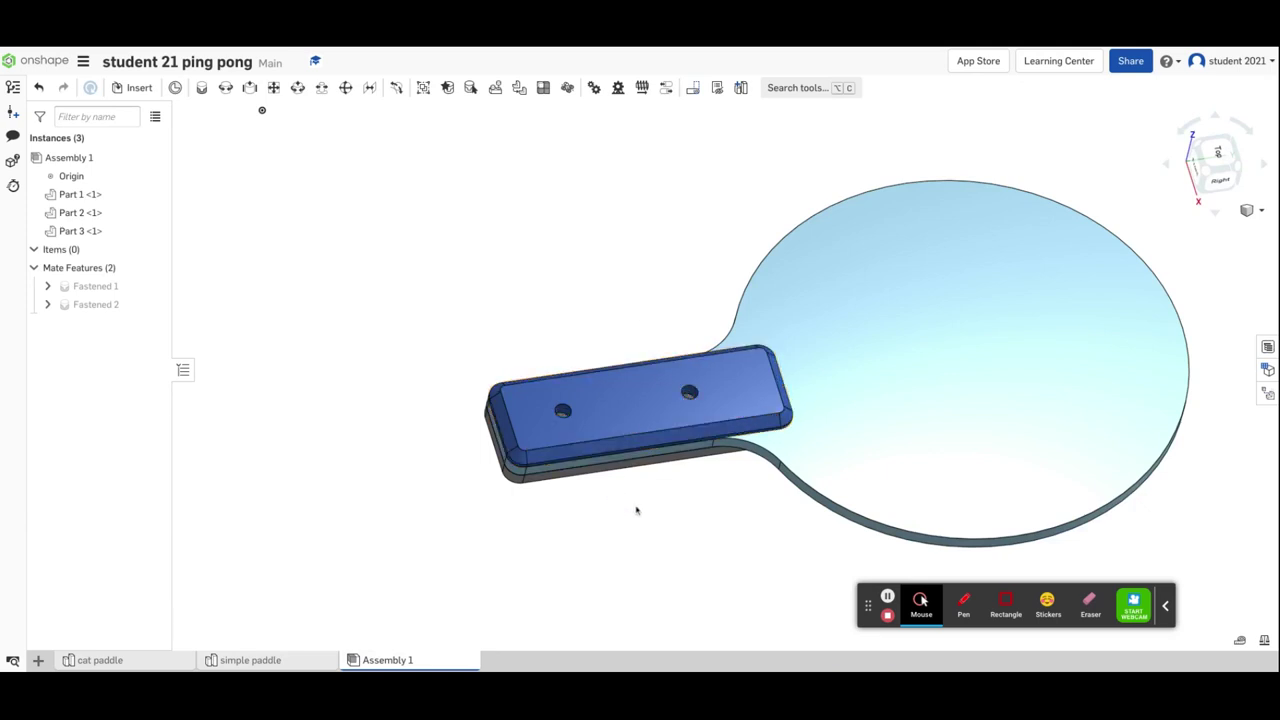
{"action": "right_click_drag", "start_coordinate": [637, 509], "coordinate": [590, 321]}
{"action": "scroll", "coordinate": [634, 340], "scroll_direction": "down", "scroll_amount": 3}
{"action": "scroll", "coordinate": [634, 340], "scroll_direction": "up", "scroll_amount": 2}
{"action": "scroll", "coordinate": [634, 340], "scroll_direction": "down", "scroll_amount": 5}
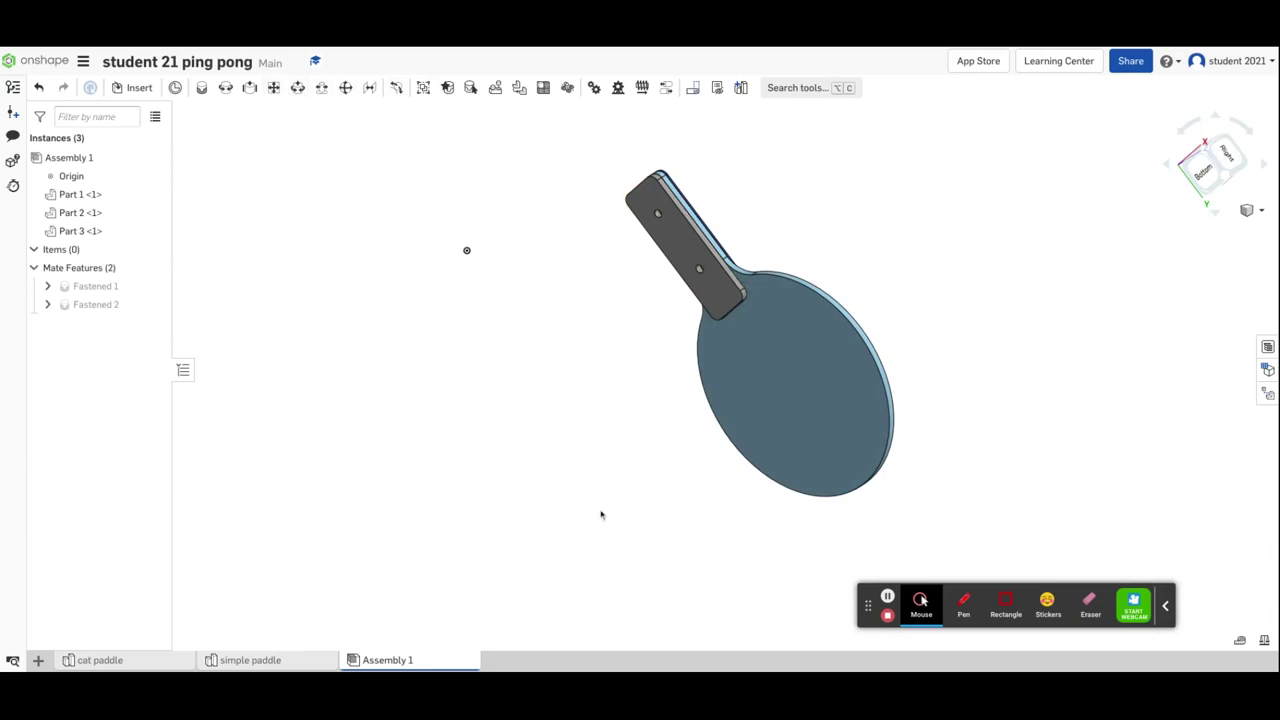
{"action": "left_click", "coordinate": [678, 252]}
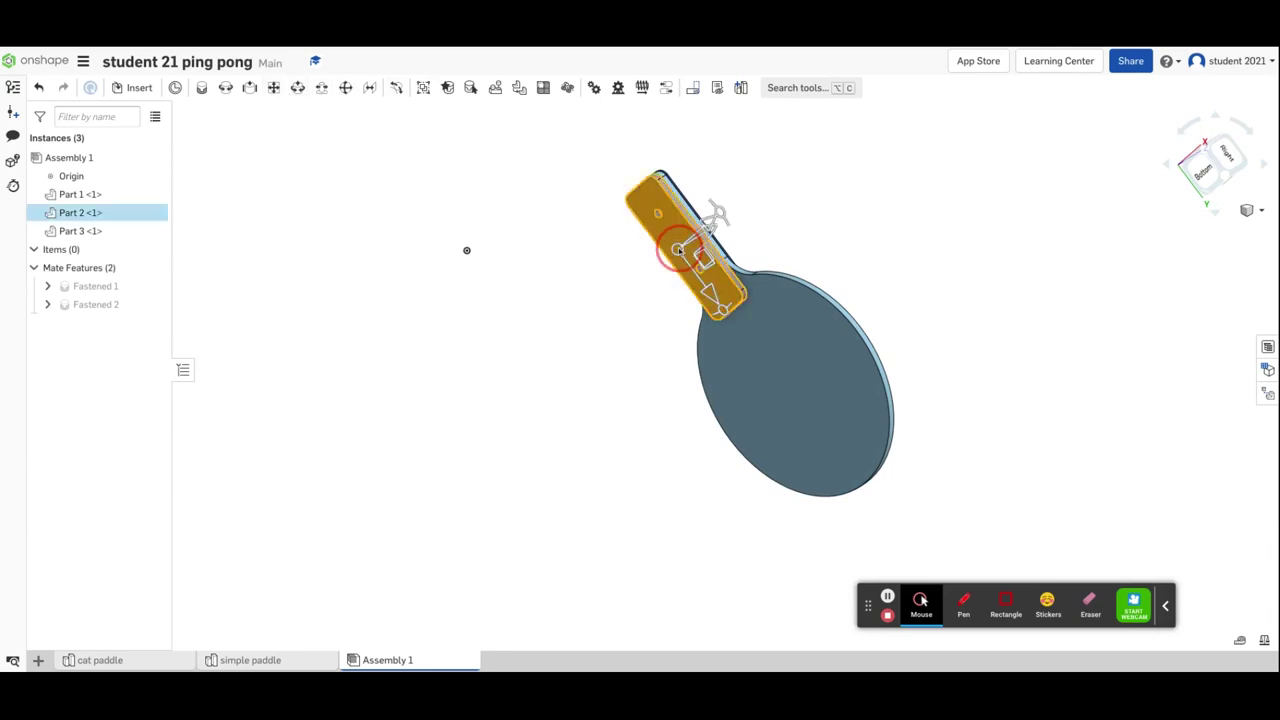
{"action": "double_click", "coordinate": [86, 214]}
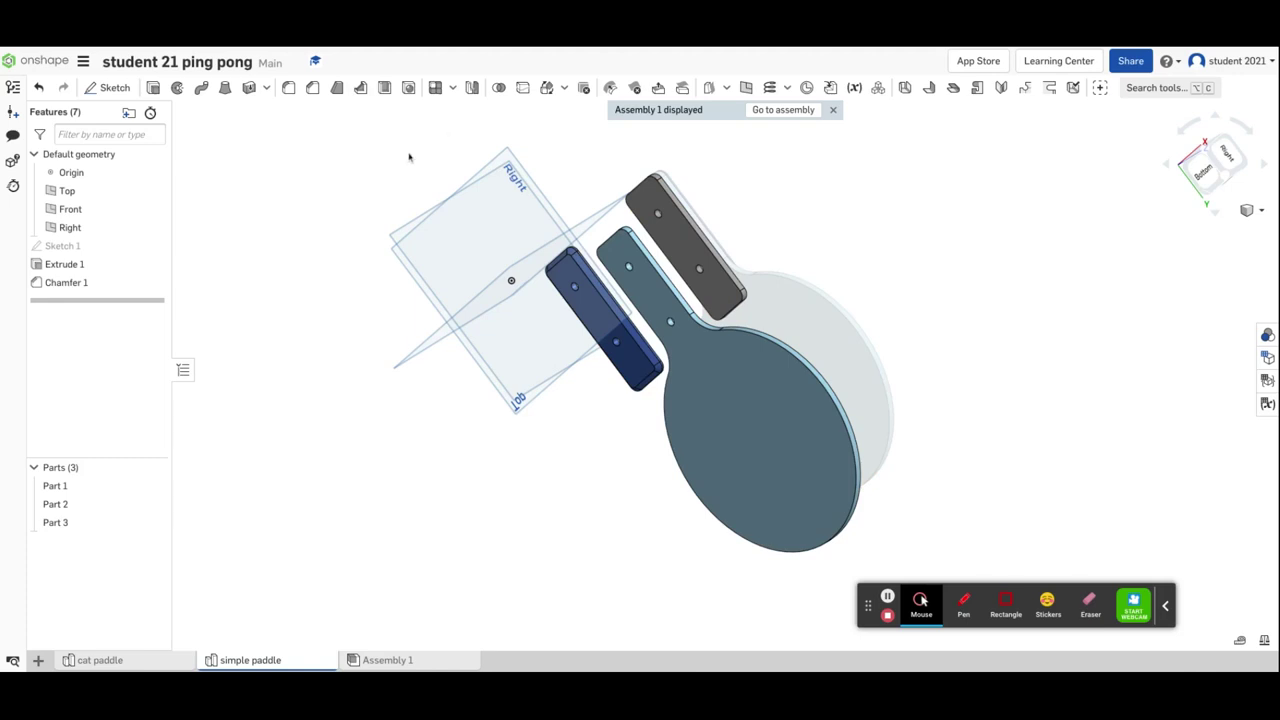
- Add Chamfer 2 of 0.15 in to the dark plate's edge, then view it in Assembly 1
{"action": "left_click", "coordinate": [312, 87]}
{"action": "left_click", "coordinate": [688, 228]}
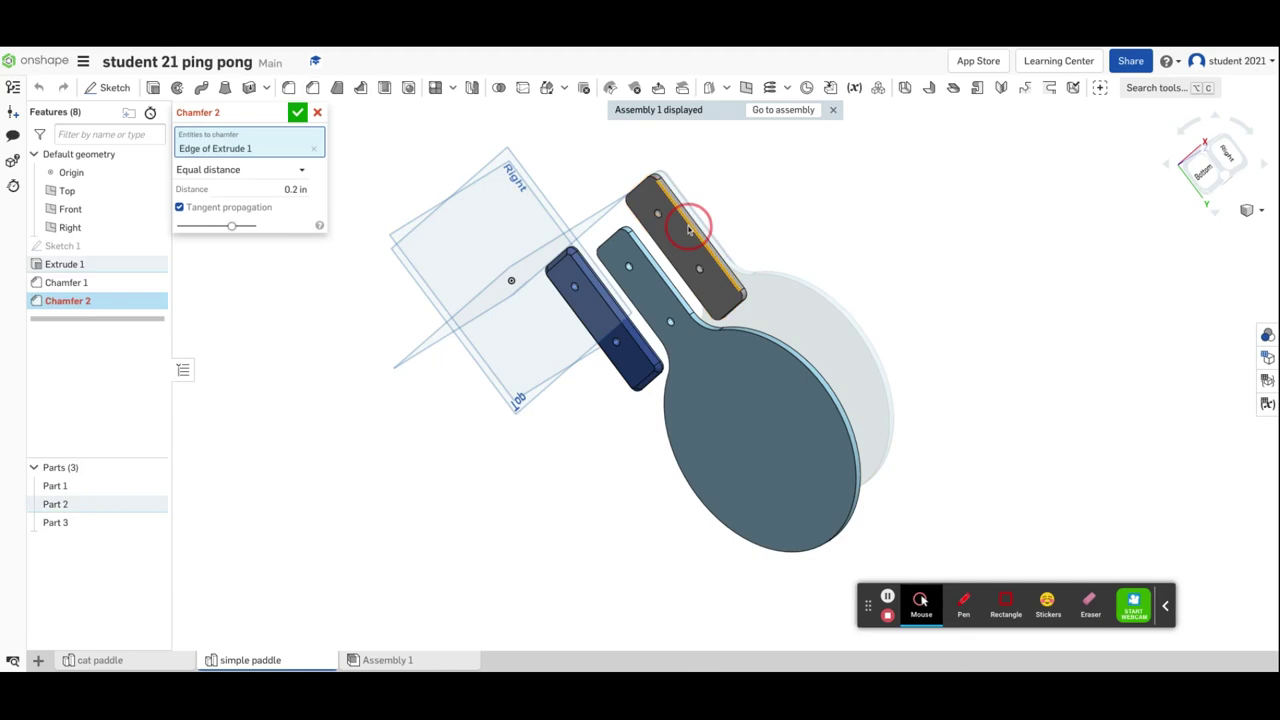
{"action": "left_click", "coordinate": [295, 189]}
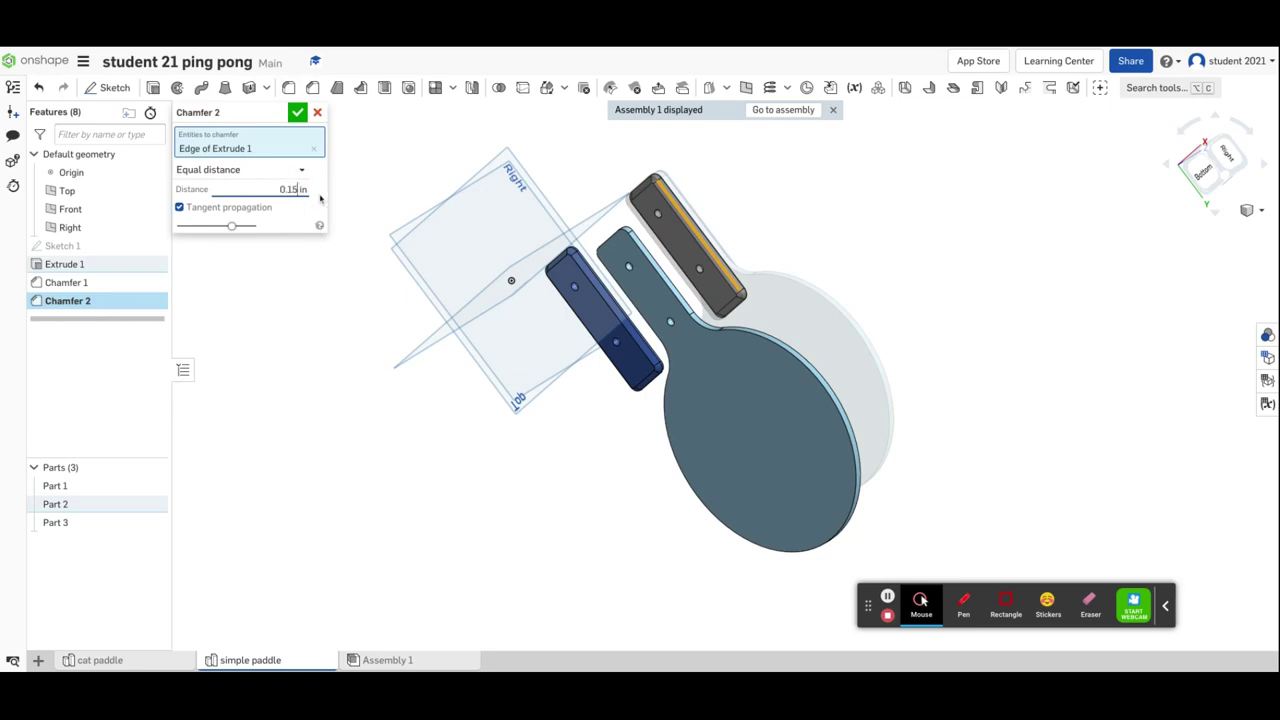
{"action": "key", "text": "Return"}
{"action": "right_click_drag", "start_coordinate": [891, 269], "coordinate": [880, 276]}
{"action": "left_click", "coordinate": [298, 114]}
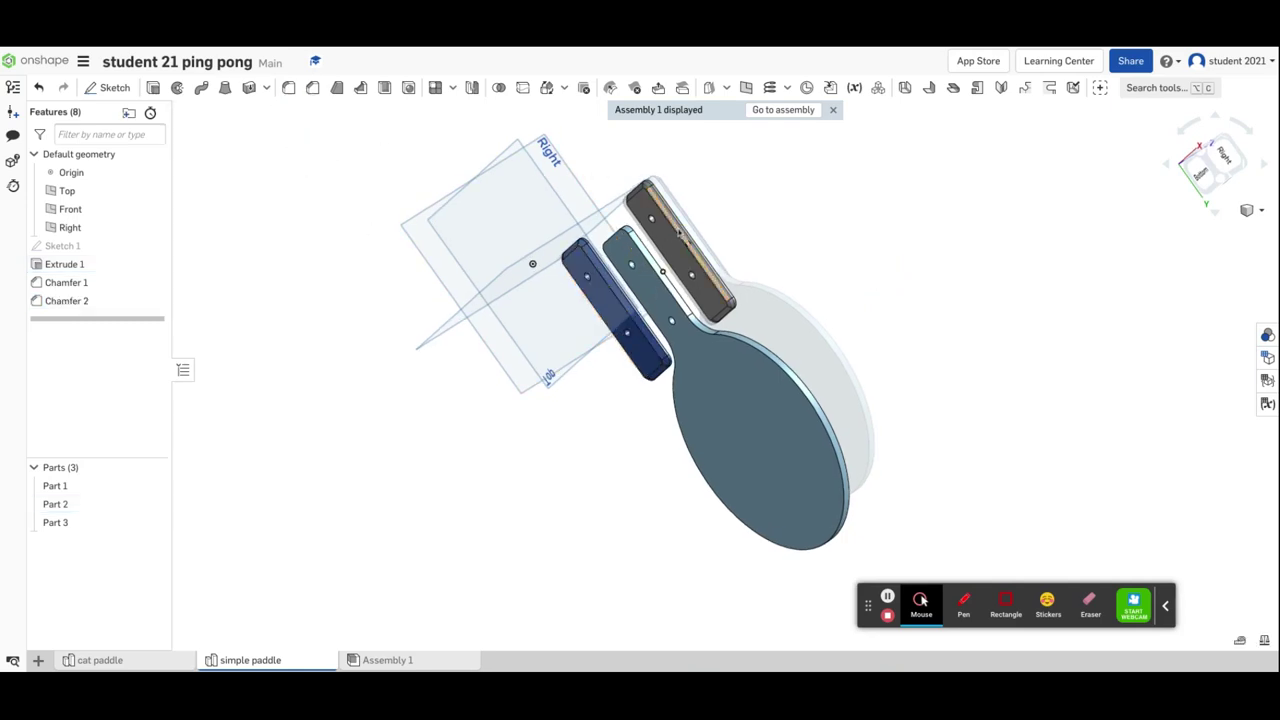
{"action": "left_click", "coordinate": [797, 110]}
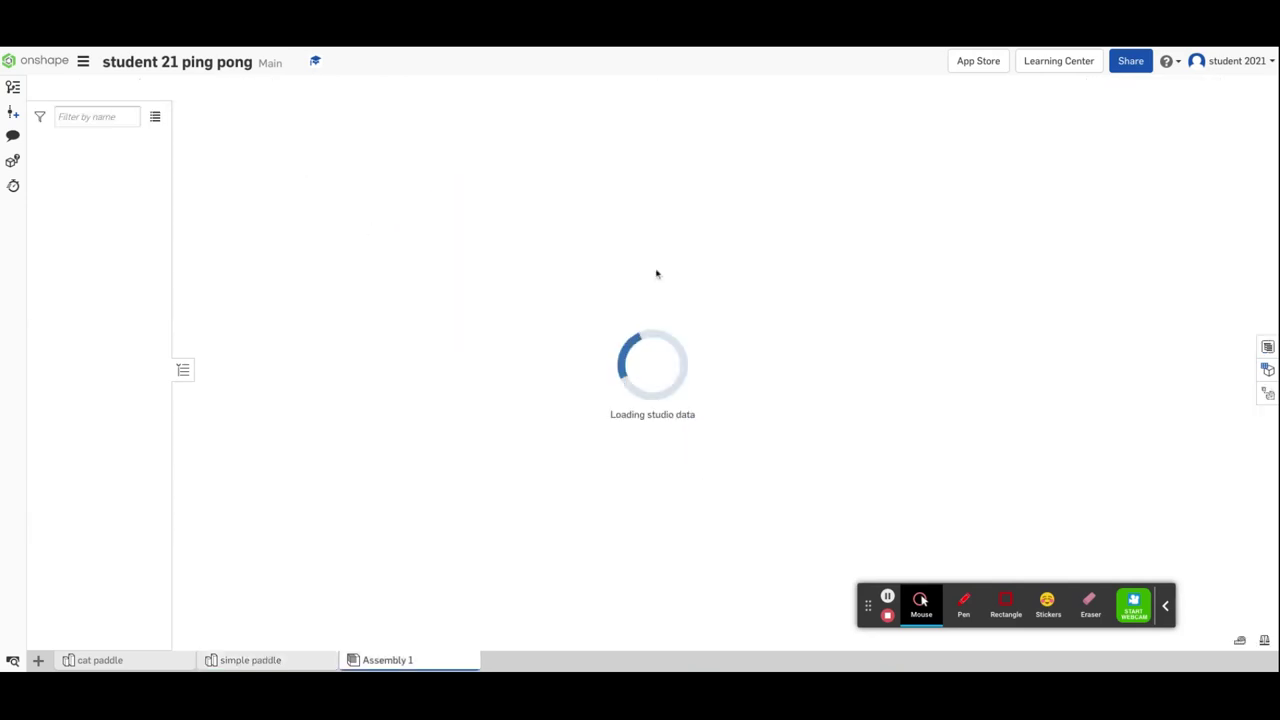
{"action": "right_click_drag", "start_coordinate": [654, 255], "coordinate": [649, 366]}
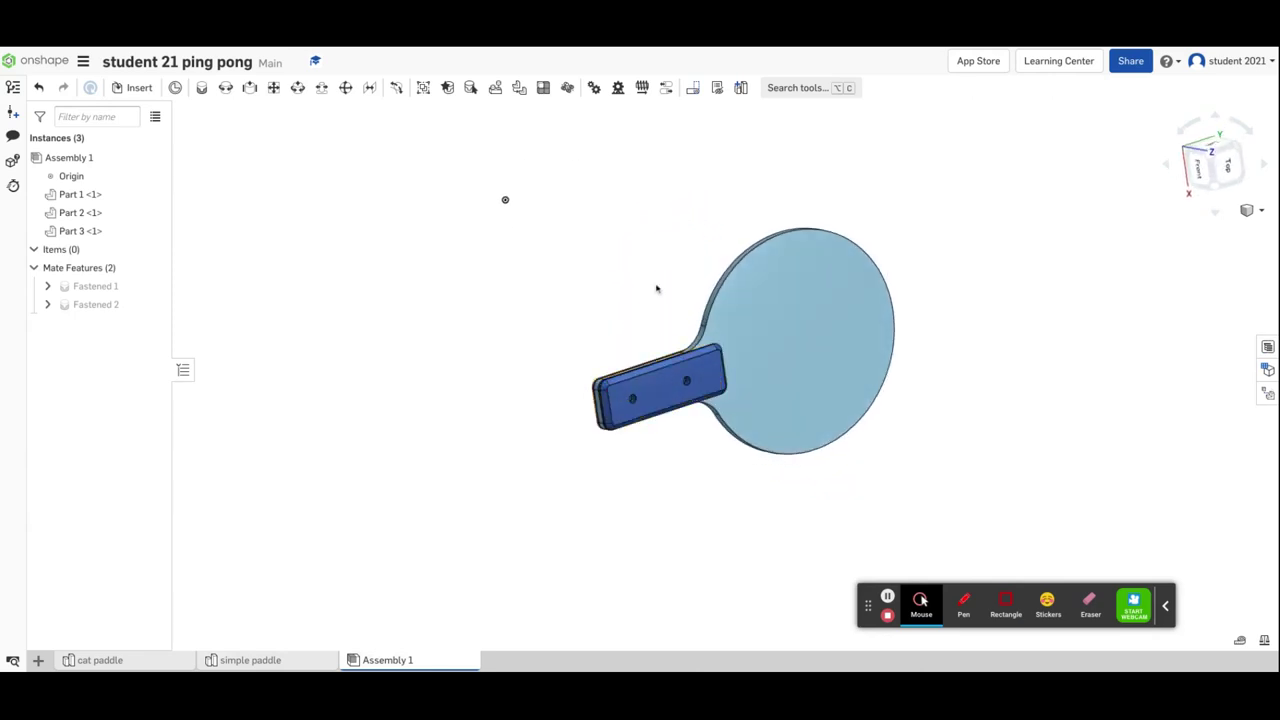